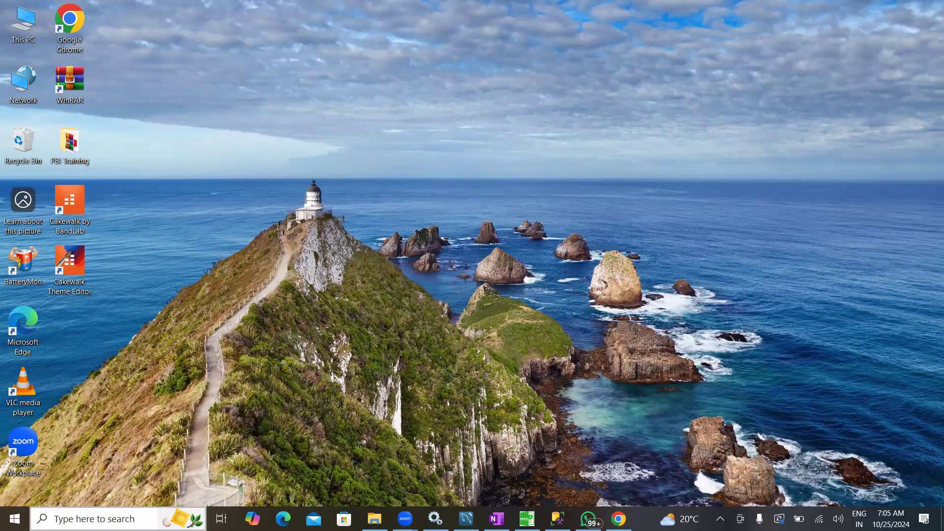
# Launch Power BI Desktop and start a blank report
pyautogui.press('super+s')
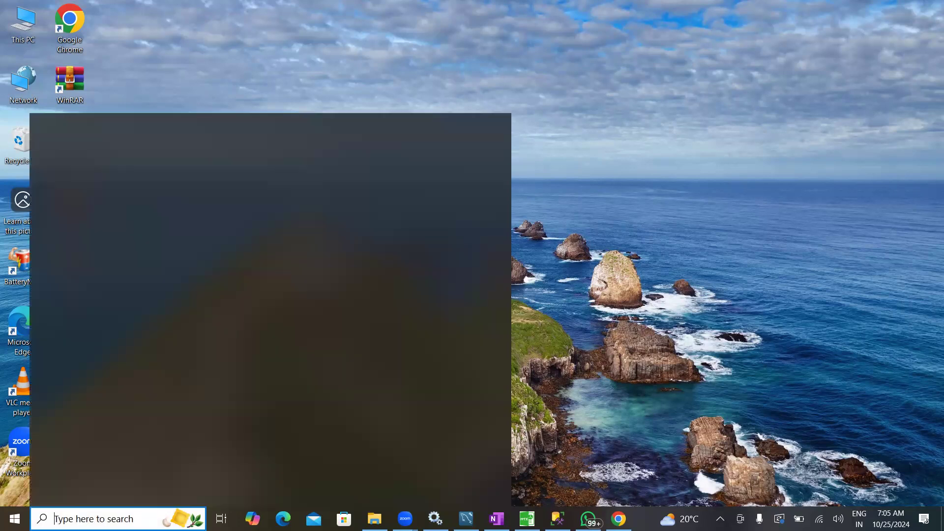
pyautogui.write('pbi')
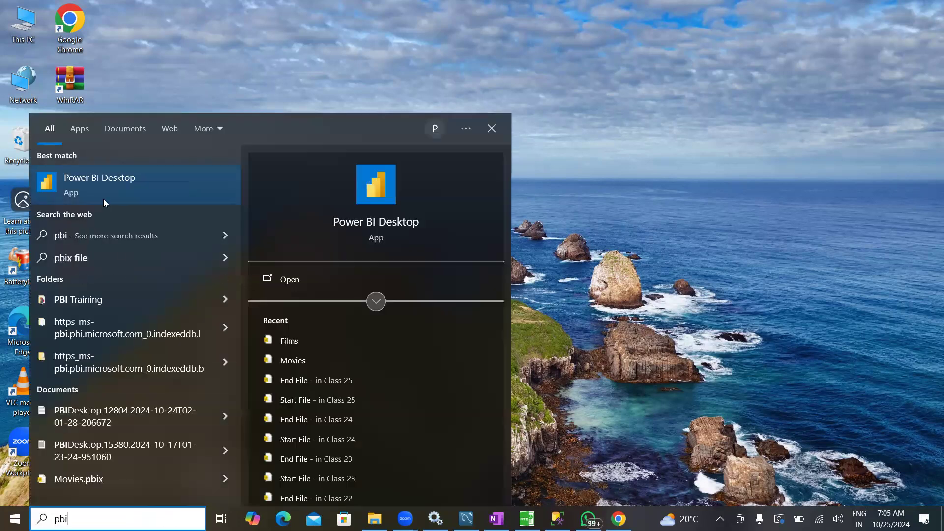
pyautogui.click(84, 184)
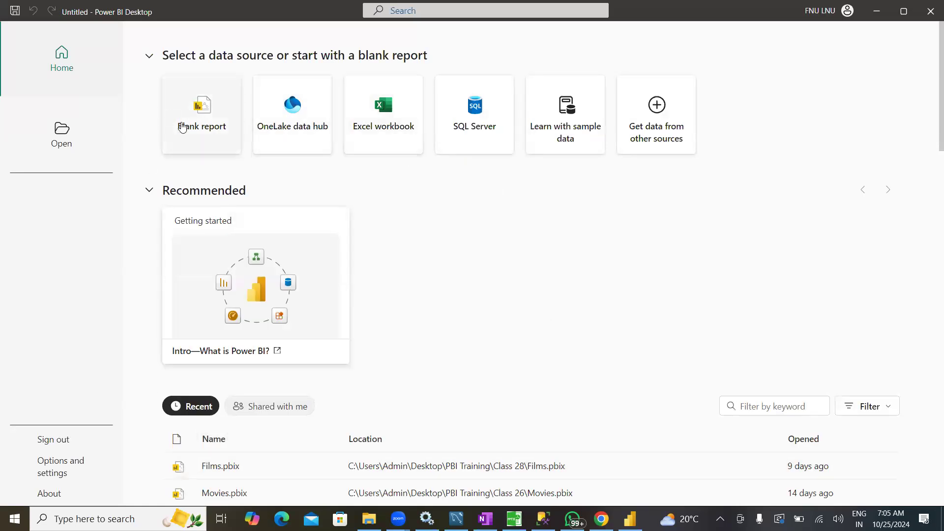
pyautogui.click(189, 128)
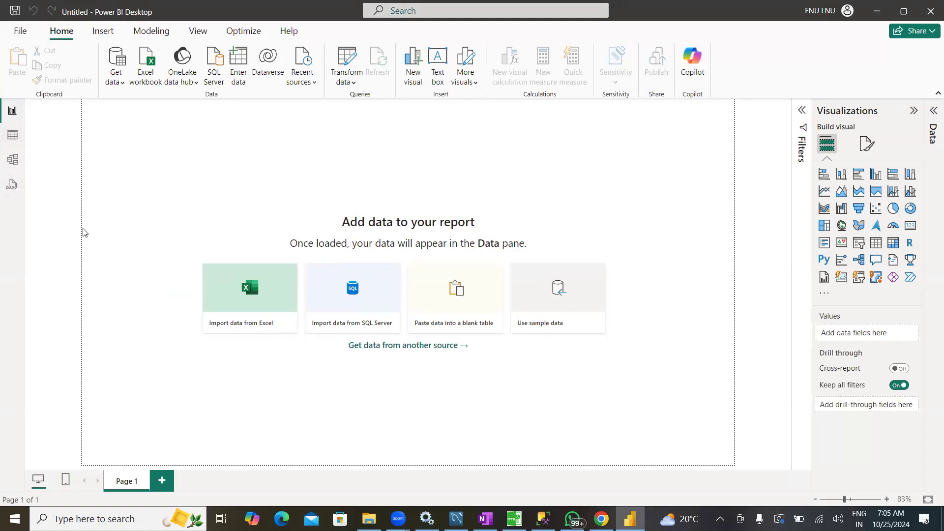
# Set the global type detection option to never detect column types and headers for unstructured sources
pyautogui.click(18, 32)
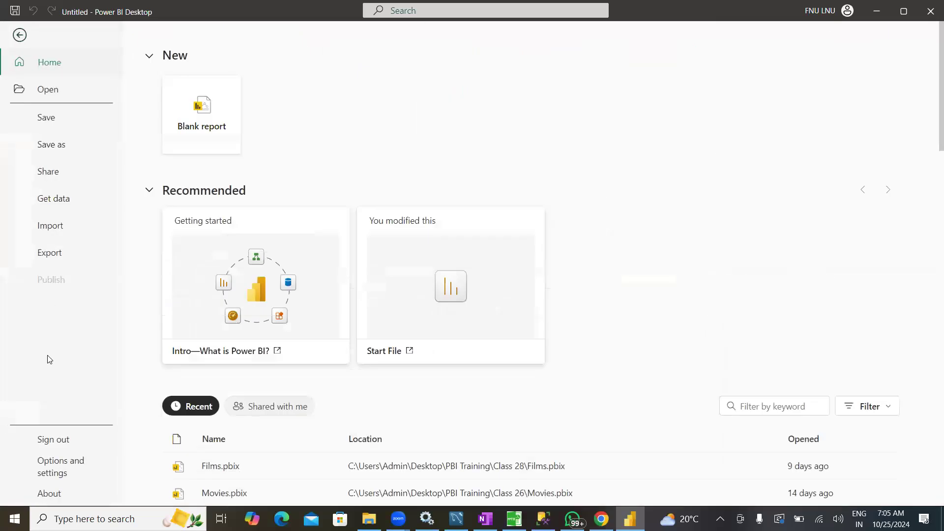
pyautogui.click(55, 472)
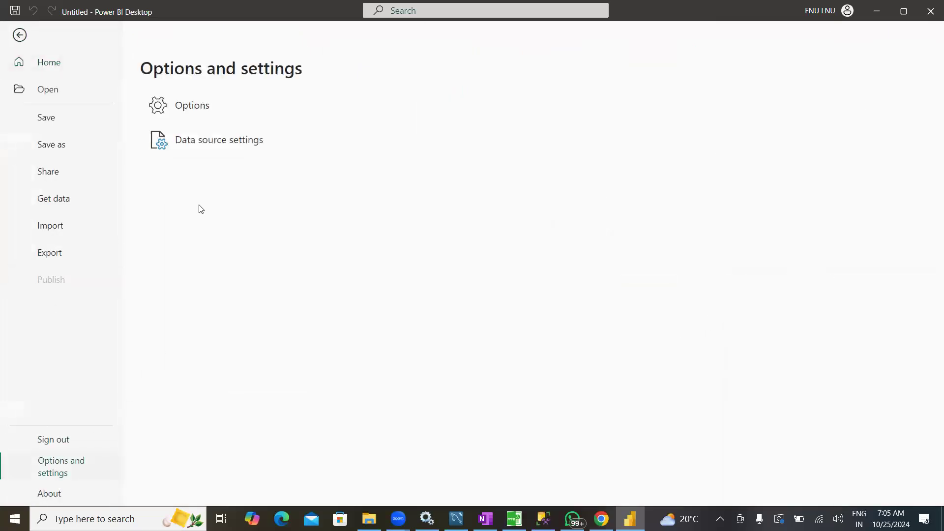
pyautogui.click(198, 110)
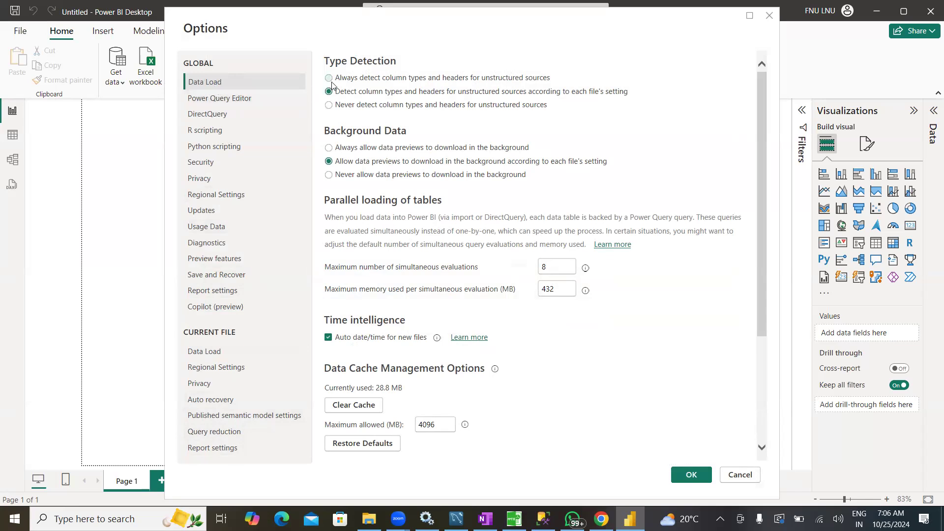
pyautogui.click(331, 108)
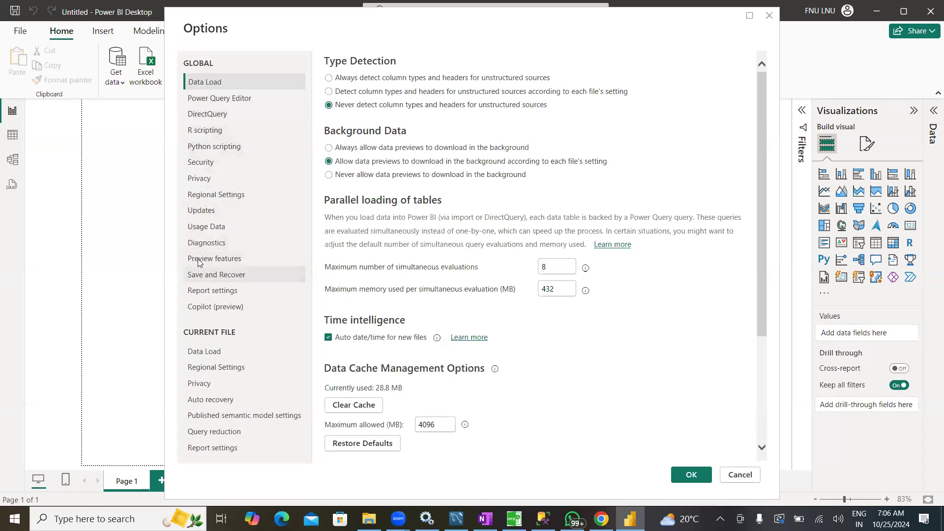
# Disable type and header detection and the first-load import of relationships for the current file, and apply the options
pyautogui.click(214, 196)
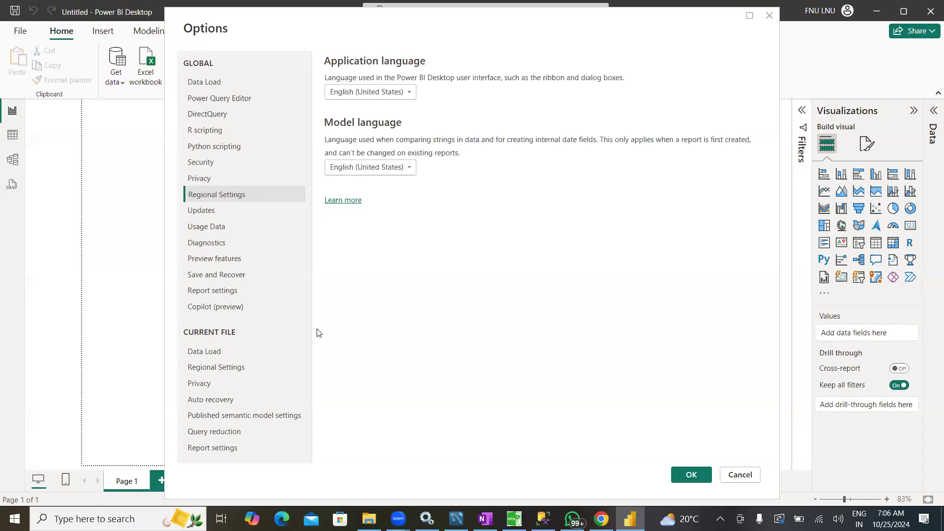
pyautogui.click(204, 352)
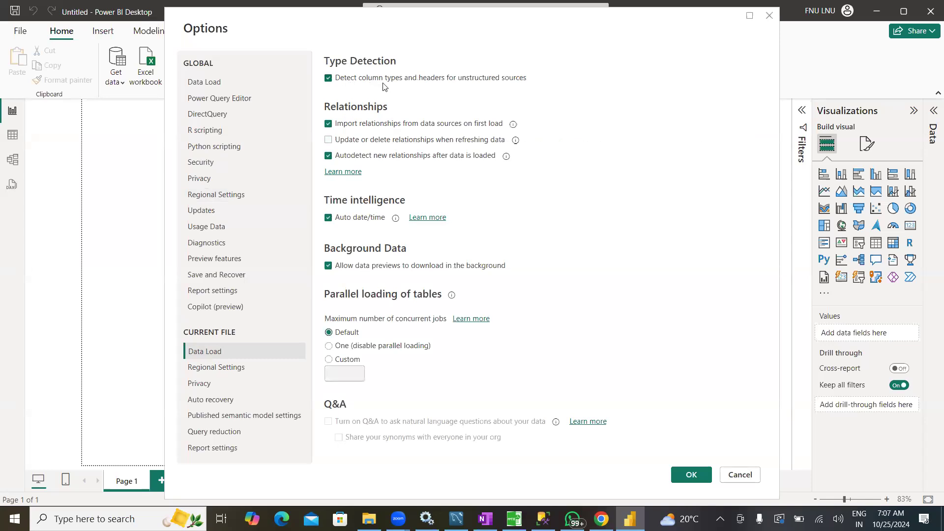
pyautogui.click(435, 81)
pyautogui.click(392, 129)
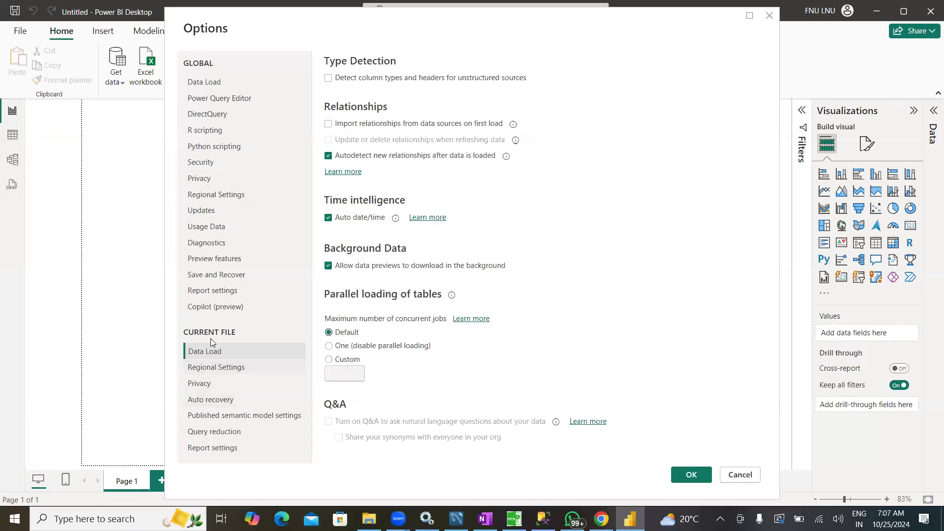
pyautogui.click(212, 372)
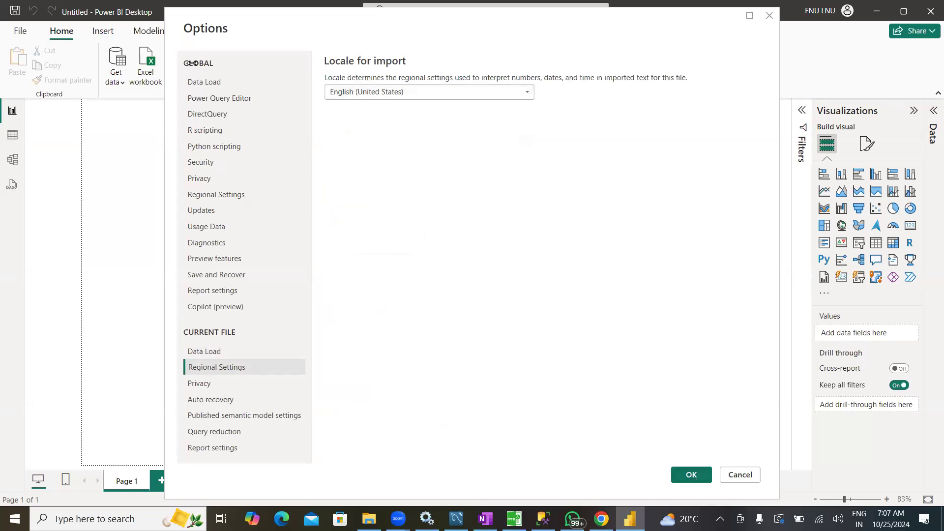
pyautogui.click(692, 474)
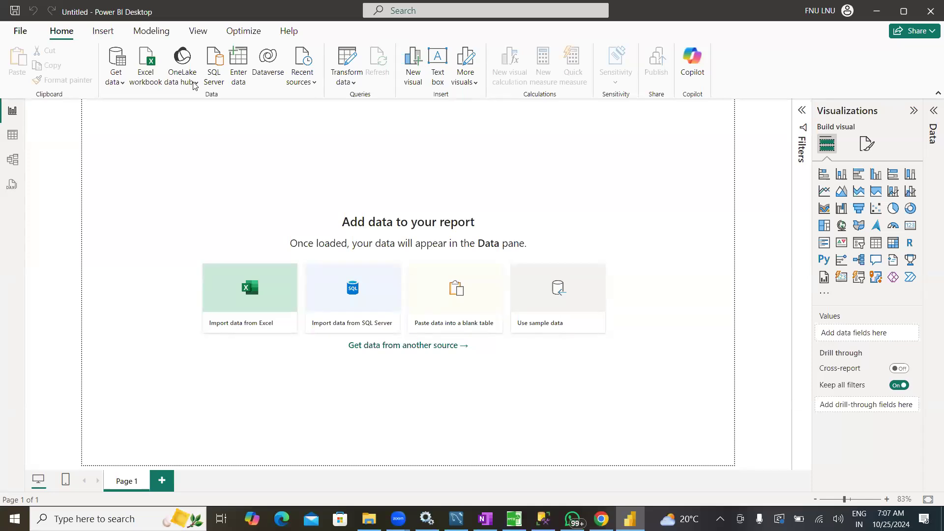
# Import the Orders_2017(un-processed) CSV file from the ETL Data folder and open it for transformation in Power Query Editor
pyautogui.click(118, 85)
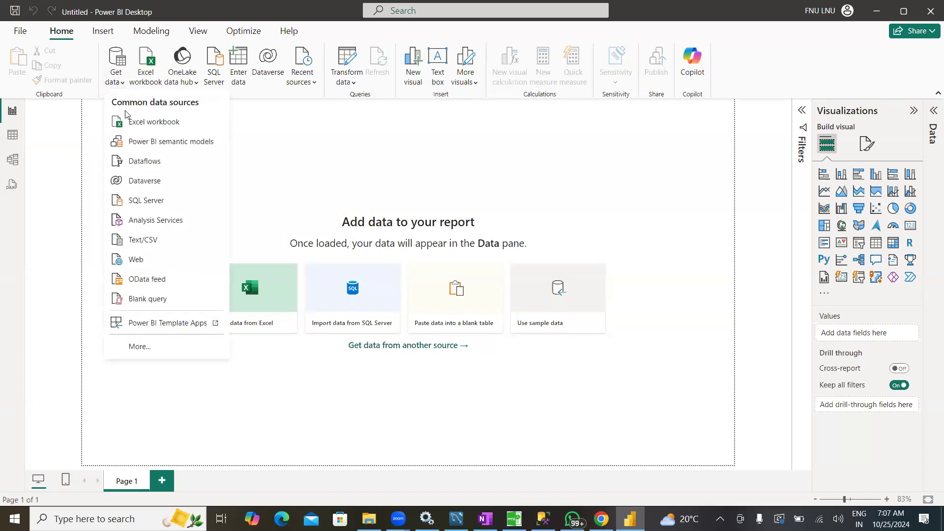
pyautogui.click(142, 241)
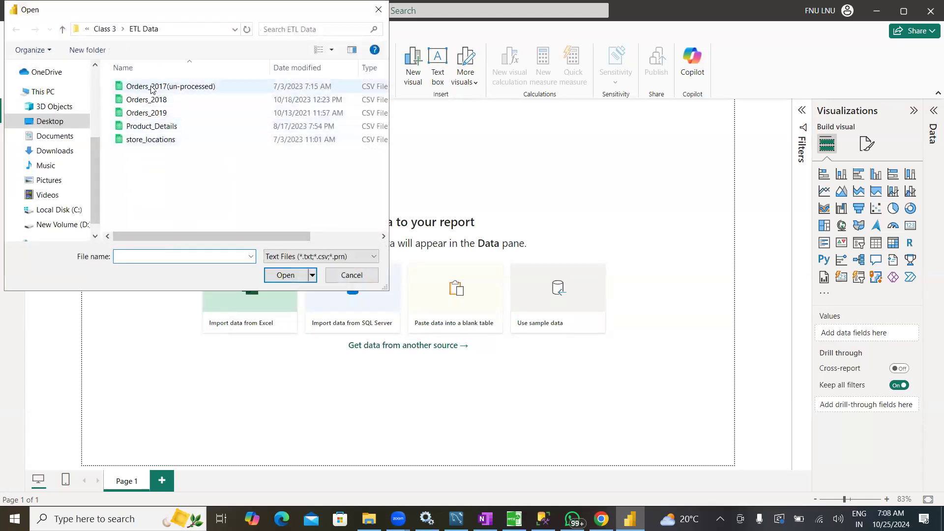
pyautogui.click(152, 88)
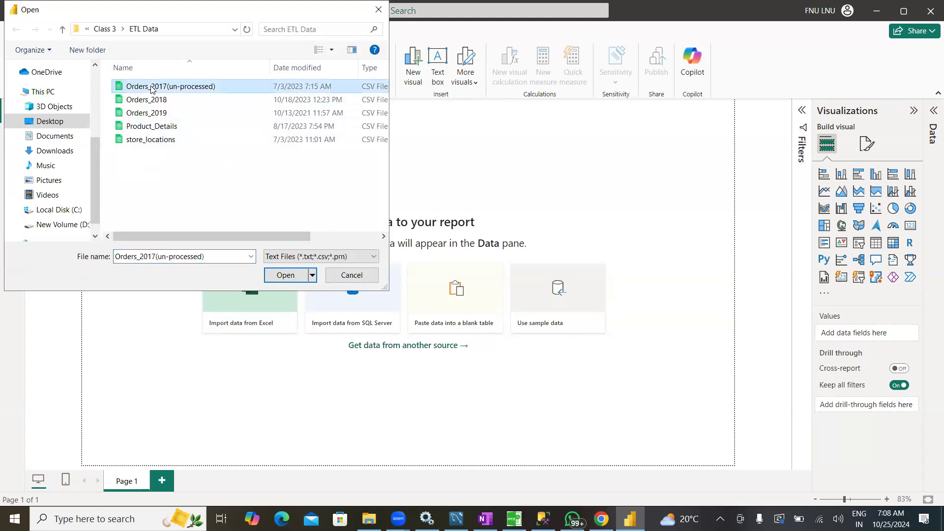
pyautogui.click(274, 277)
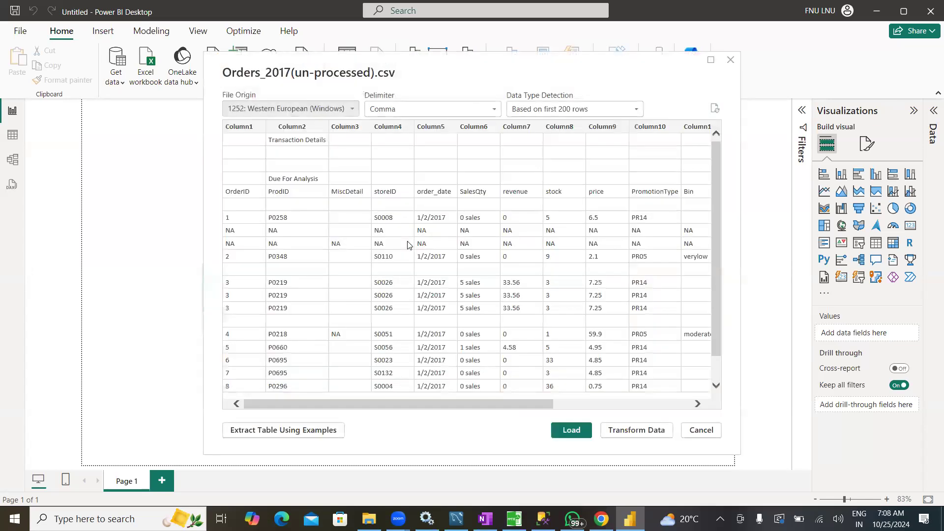
pyautogui.moveTo(538, 402); pyautogui.dragTo(445, 408)
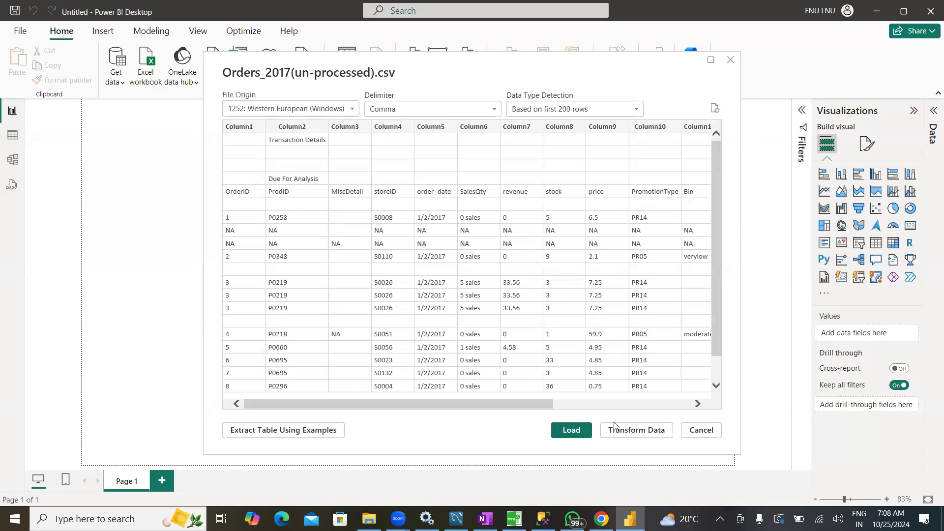
pyautogui.click(626, 436)
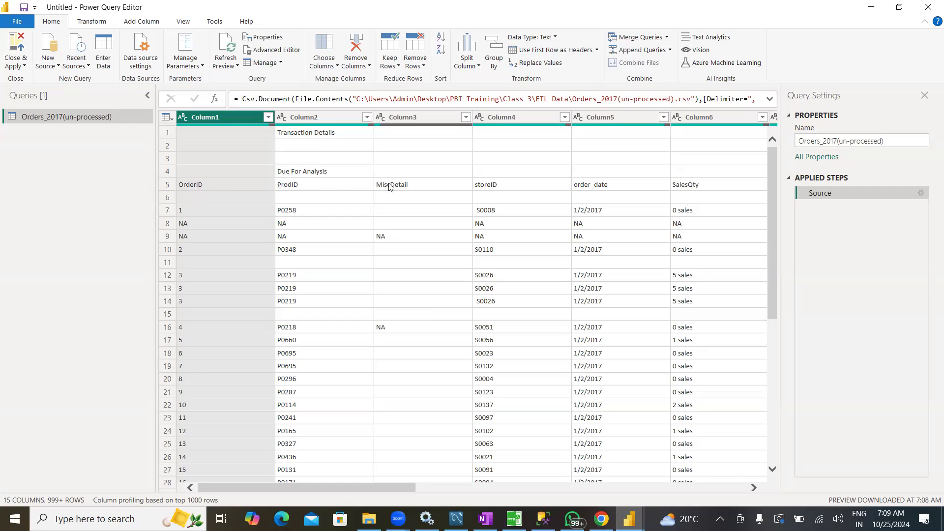
# Examine the row-removal options and the query editor's commands for transforming data, adding columns, viewing and diagnostics
pyautogui.click(418, 69)
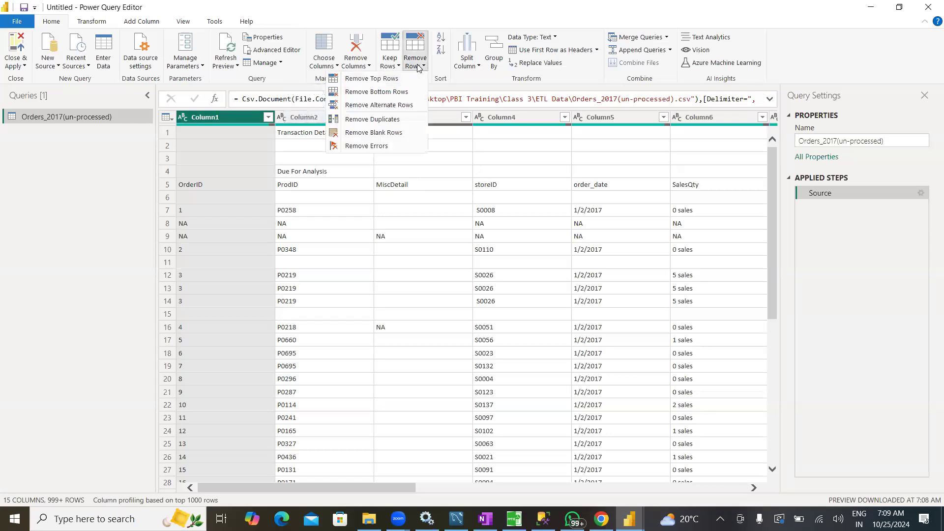
pyautogui.click(333, 17)
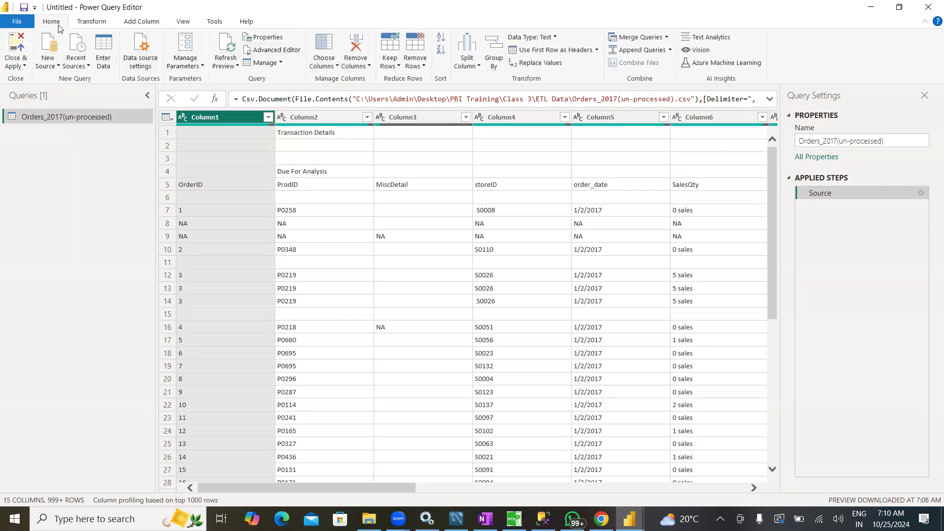
pyautogui.click(94, 22)
pyautogui.click(142, 24)
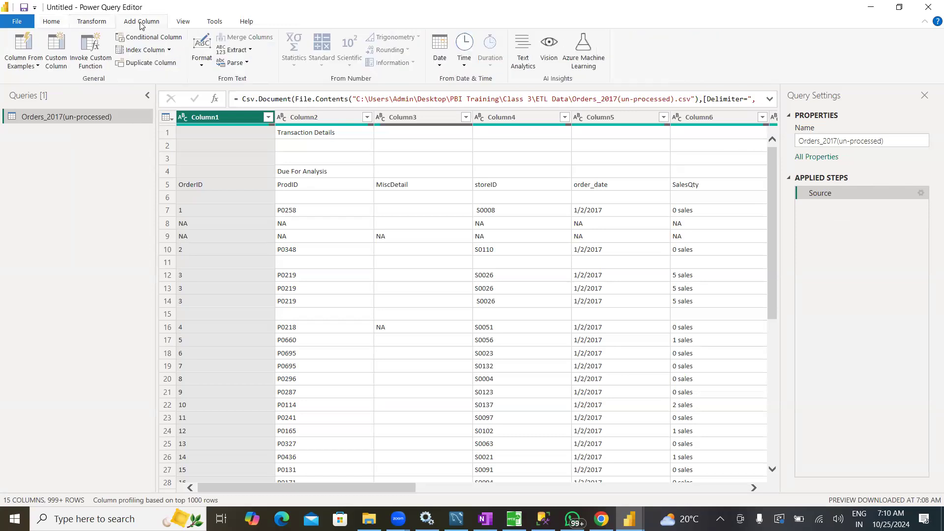
pyautogui.click(183, 22)
pyautogui.click(215, 22)
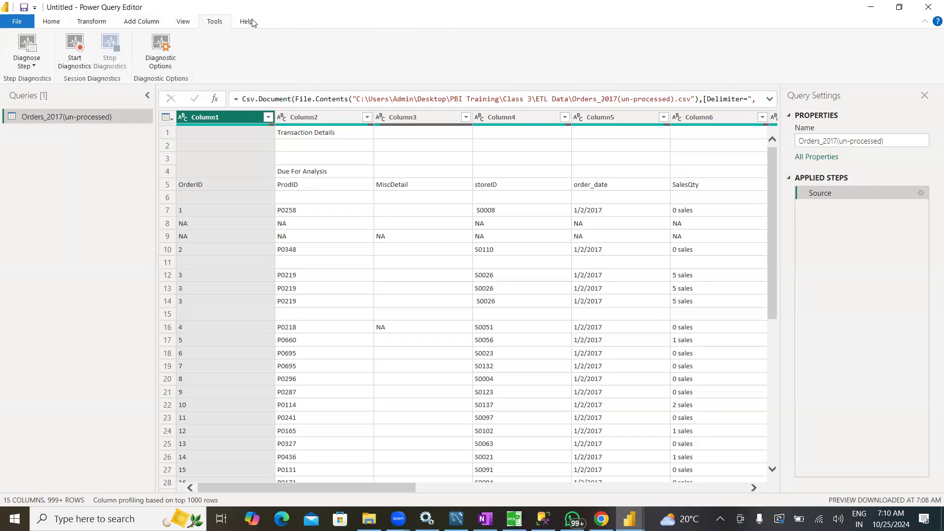
pyautogui.click(250, 23)
pyautogui.click(58, 22)
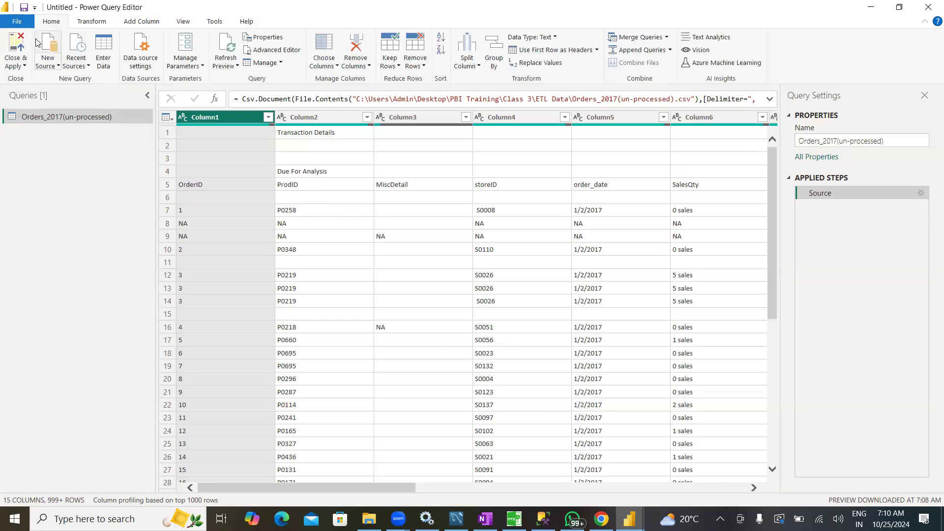
pyautogui.click(93, 21)
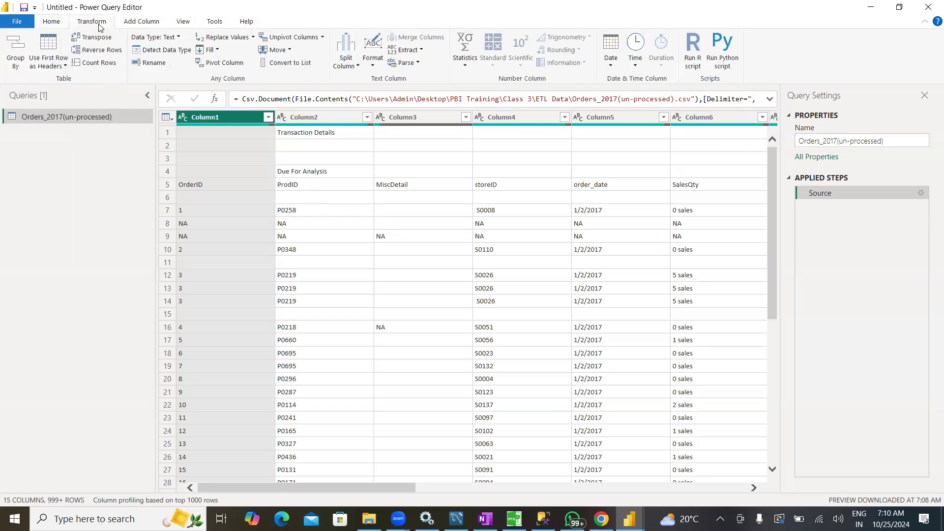
pyautogui.click(58, 22)
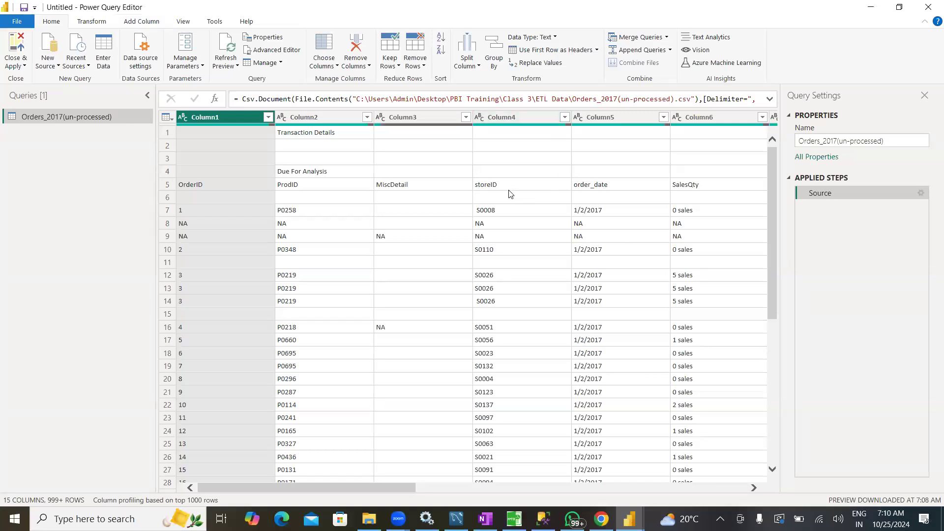
pyautogui.click(142, 23)
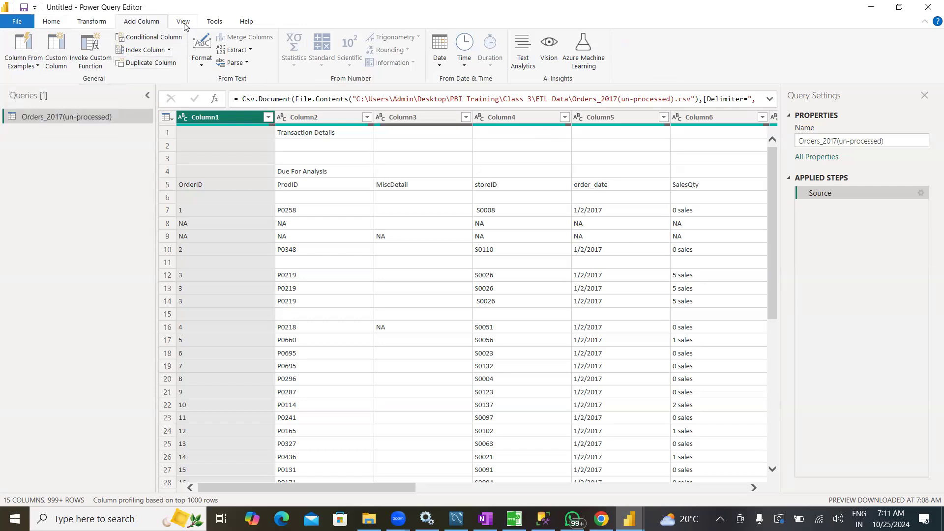
# Remove the top 4 rows of the Orders_2017(un-processed) query and promote the first remaining row to column headers
pyautogui.click(52, 22)
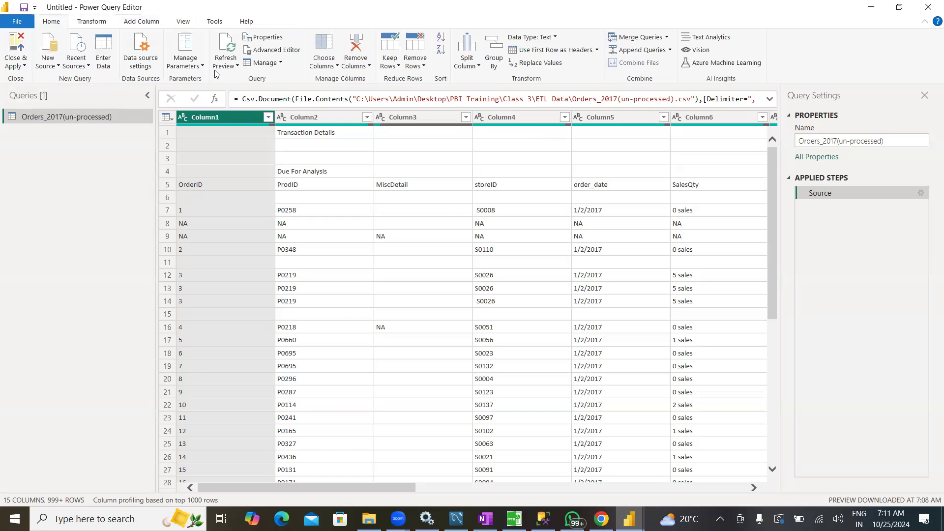
pyautogui.click(416, 68)
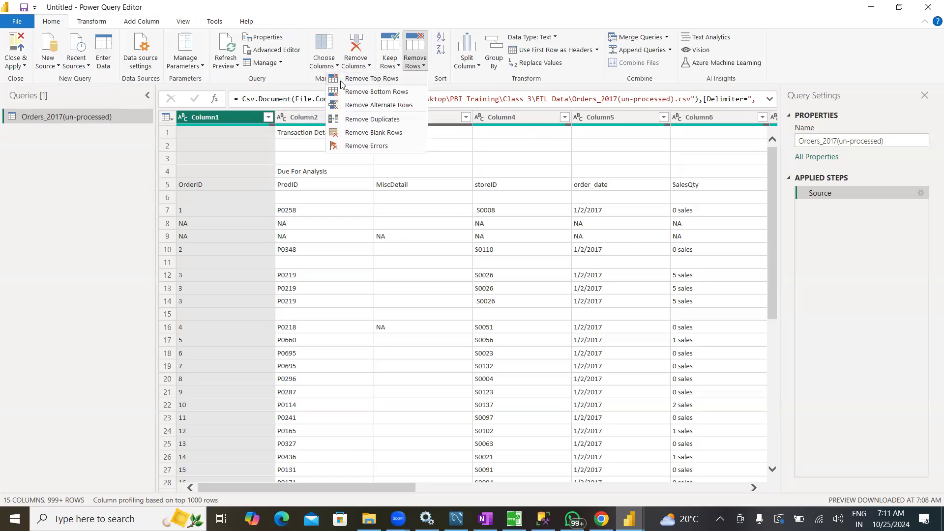
pyautogui.click(366, 80)
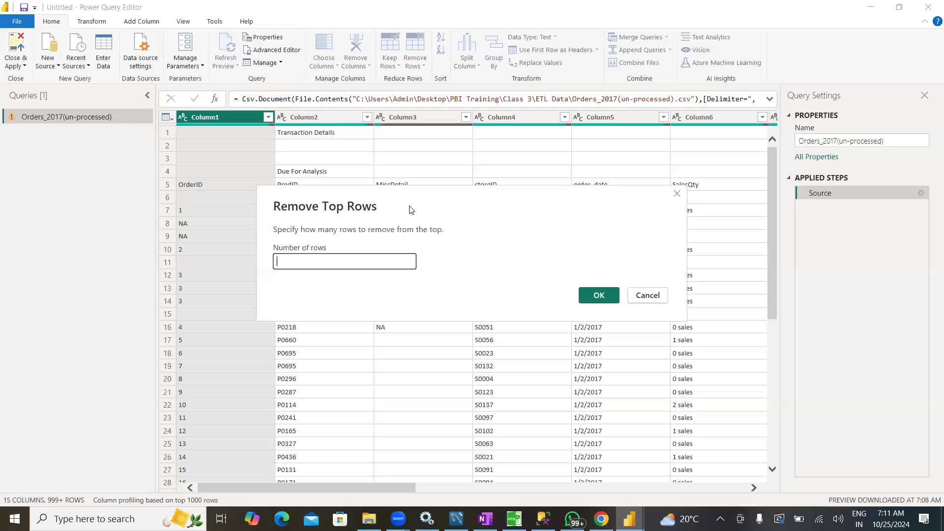
pyautogui.moveTo(425, 212); pyautogui.dragTo(597, 231)
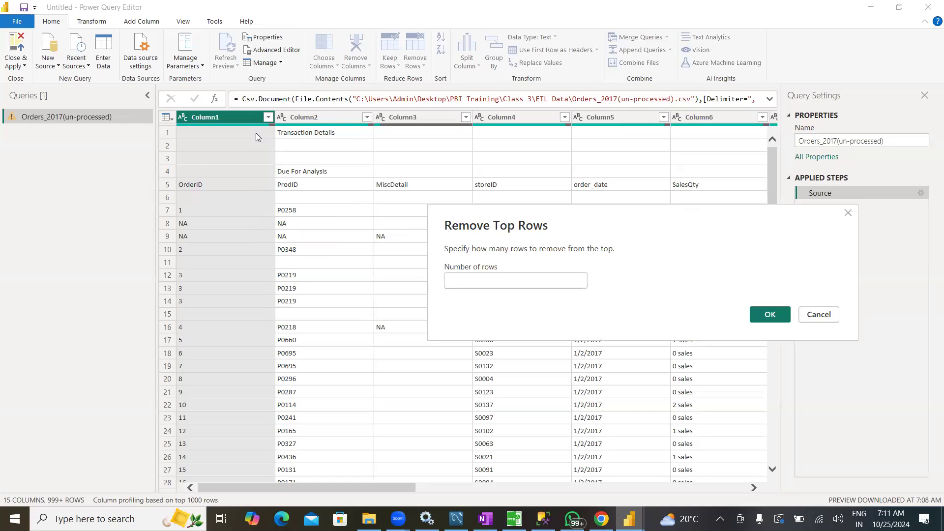
pyautogui.click(472, 284)
pyautogui.write('4')
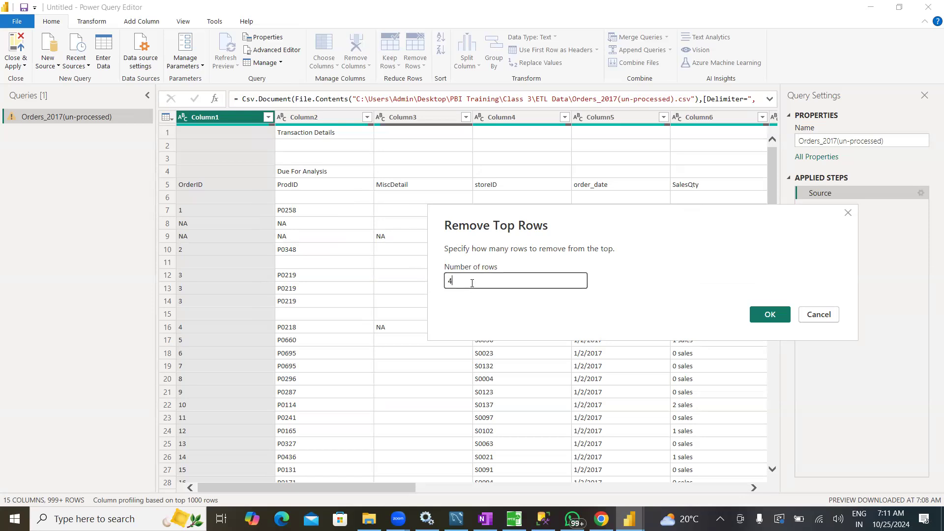
pyautogui.click(770, 316)
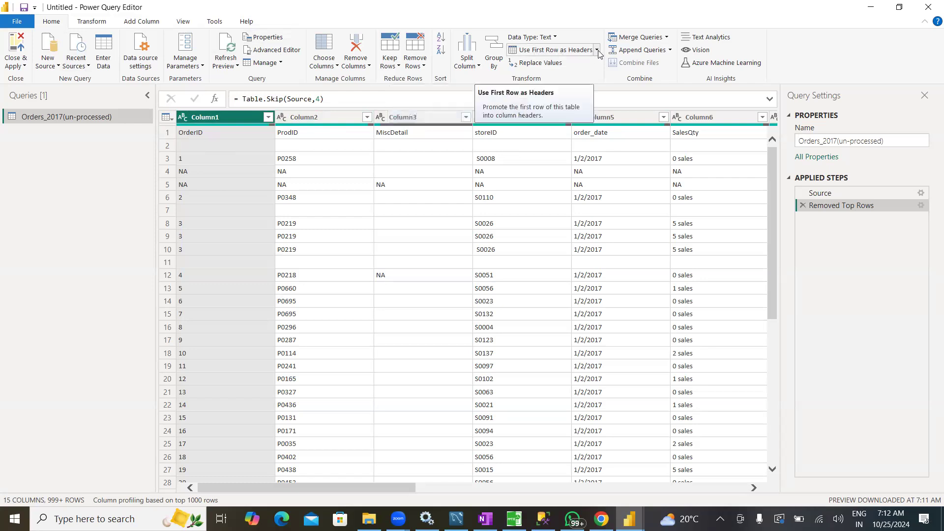
pyautogui.click(565, 53)
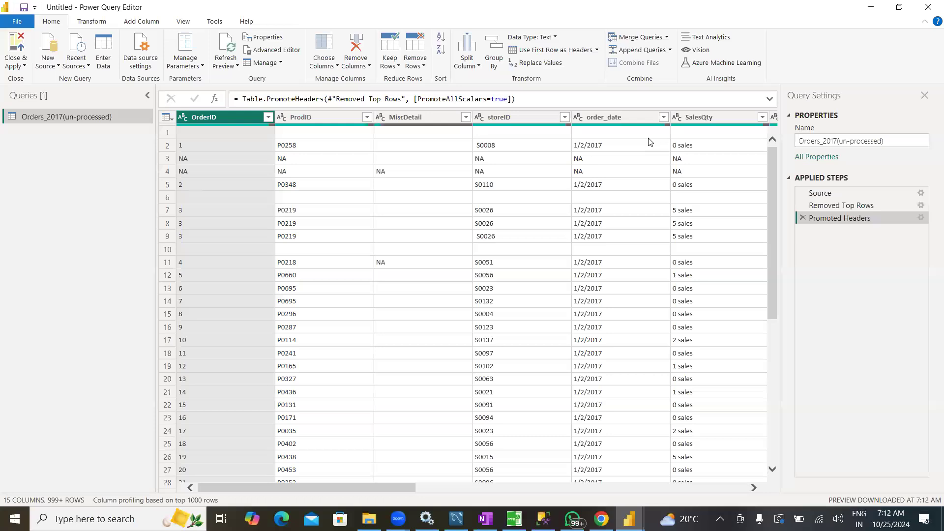
pyautogui.scroll(-15, 309, 260)
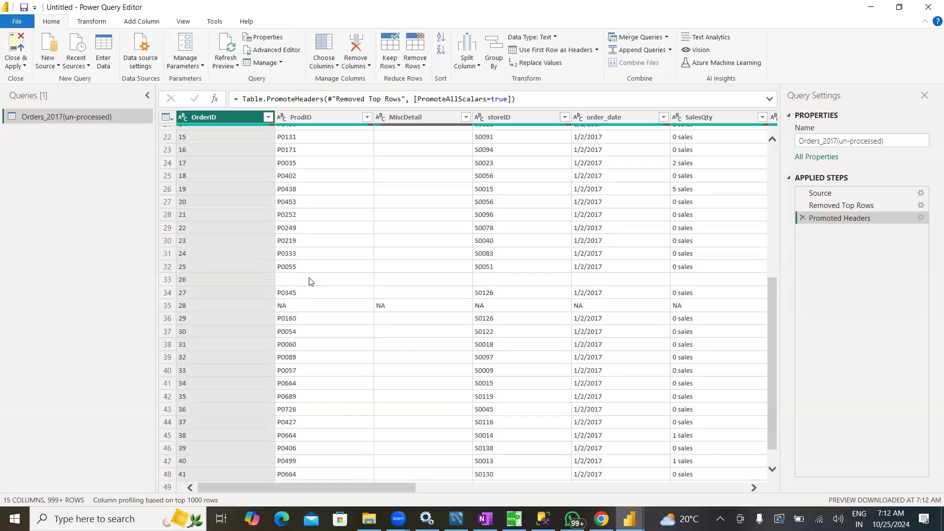
pyautogui.scroll(15, 310, 285)
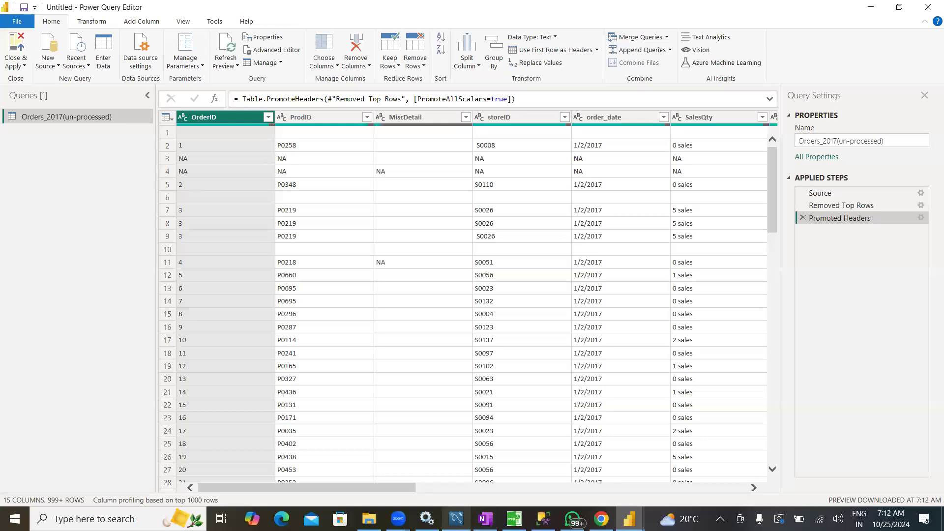
pyautogui.click(398, 519)
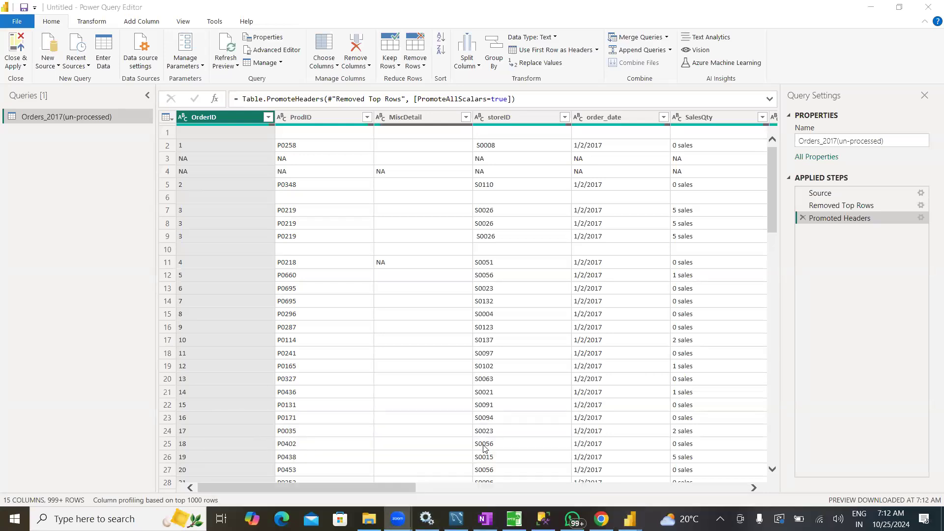
pyautogui.click(629, 511)
pyautogui.click(667, 481)
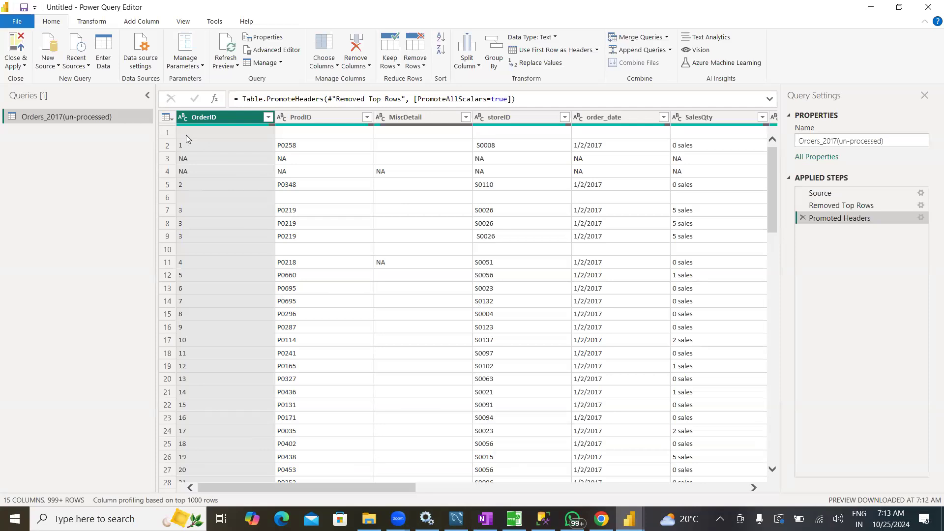
# Remove all blank rows from the Orders_2017(un-processed) query
pyautogui.moveTo(300, 488); pyautogui.dragTo(319, 488)
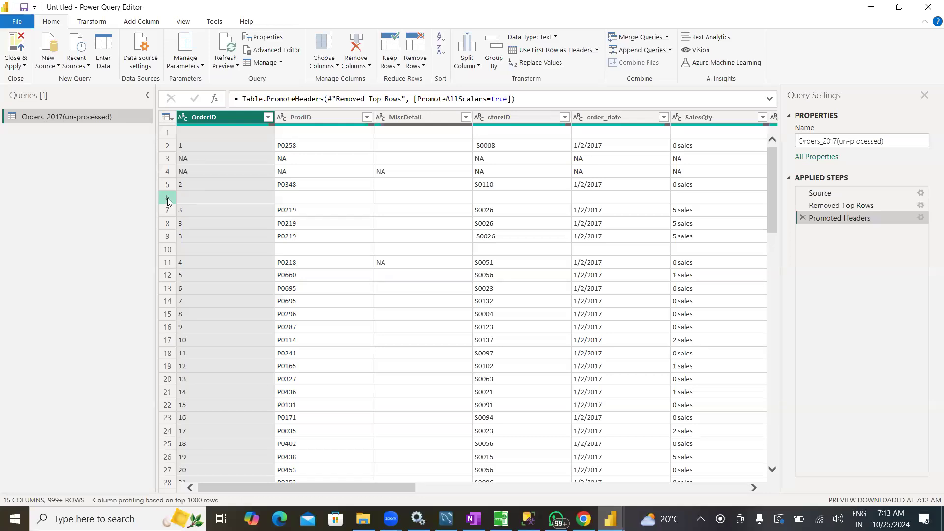
pyautogui.moveTo(280, 488)
pyautogui.mouseDown()
pyautogui.moveTo(687, 514)
pyautogui.moveTo(253, 491)
pyautogui.mouseUp()
pyautogui.click(422, 65)
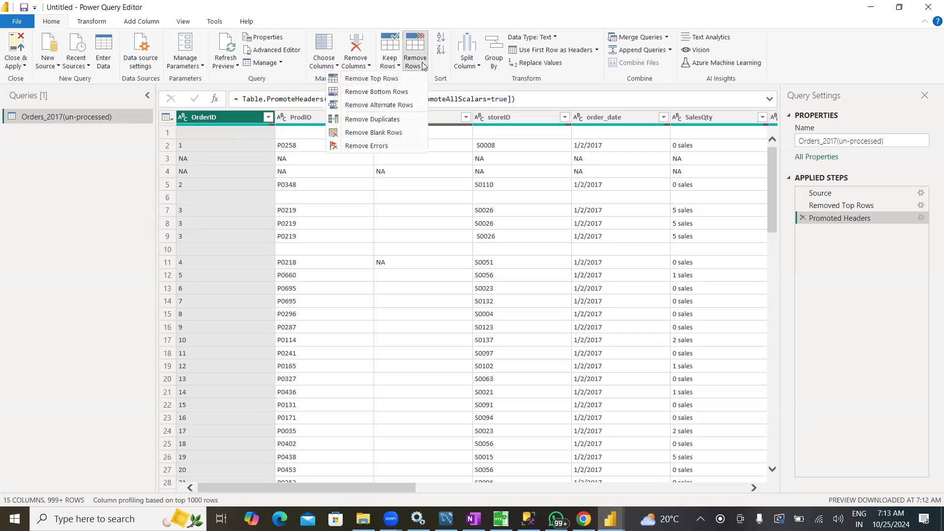
pyautogui.click(379, 133)
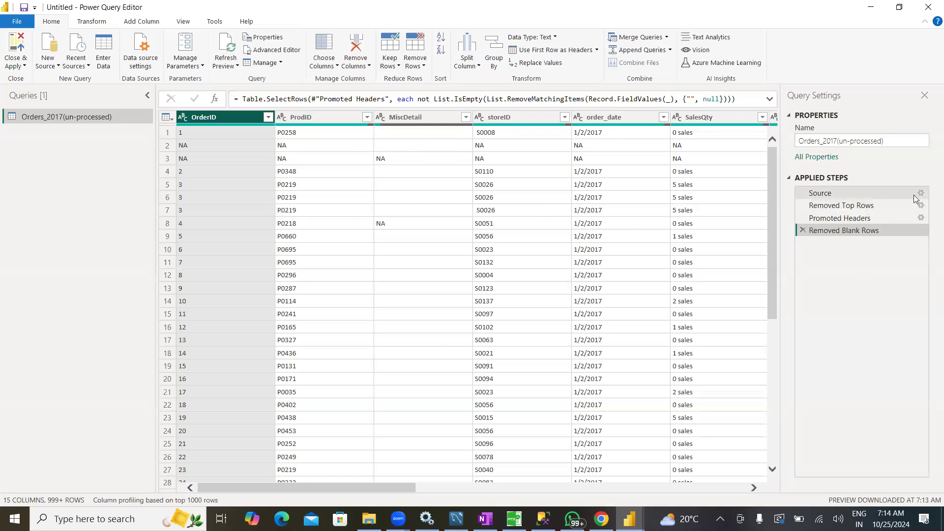
# Review the table at each applied step in order, from Source through Removed Top Rows and Promoted Headers to Removed Blank Rows
pyautogui.click(866, 194)
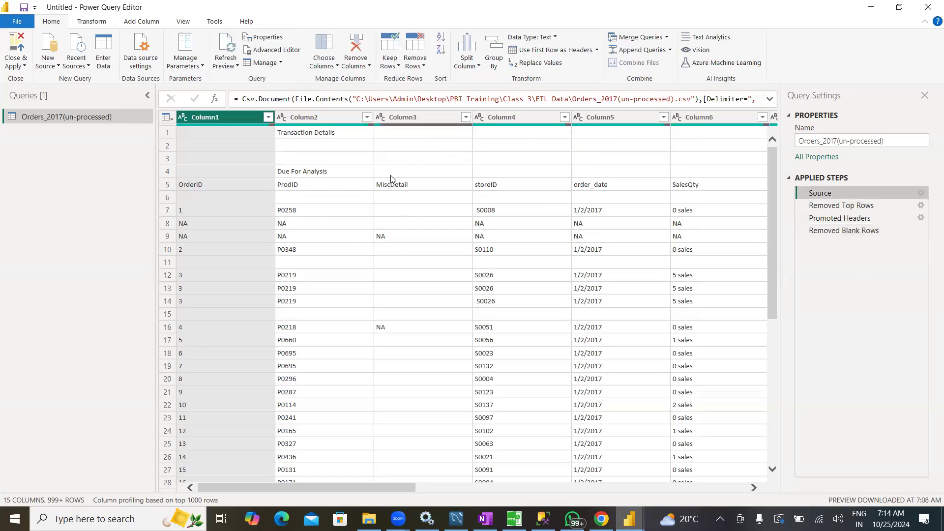
pyautogui.click(859, 207)
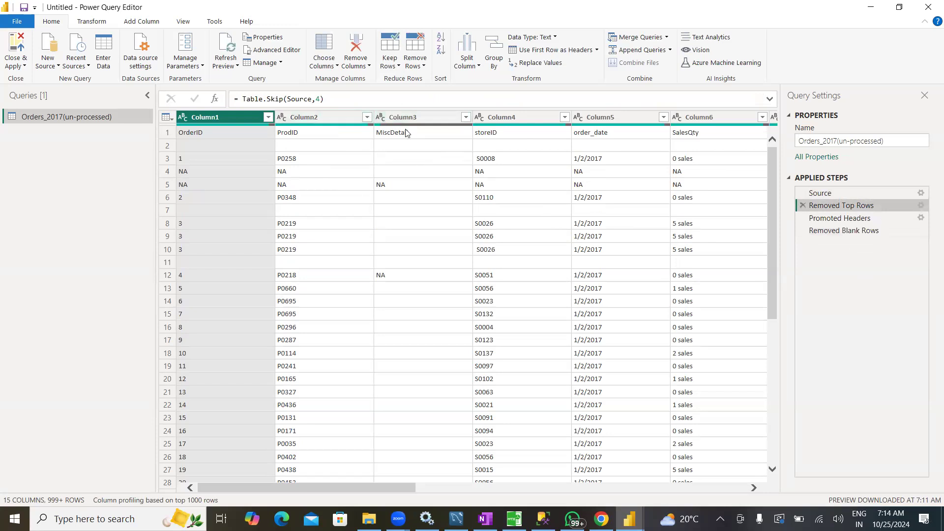
pyautogui.click(870, 218)
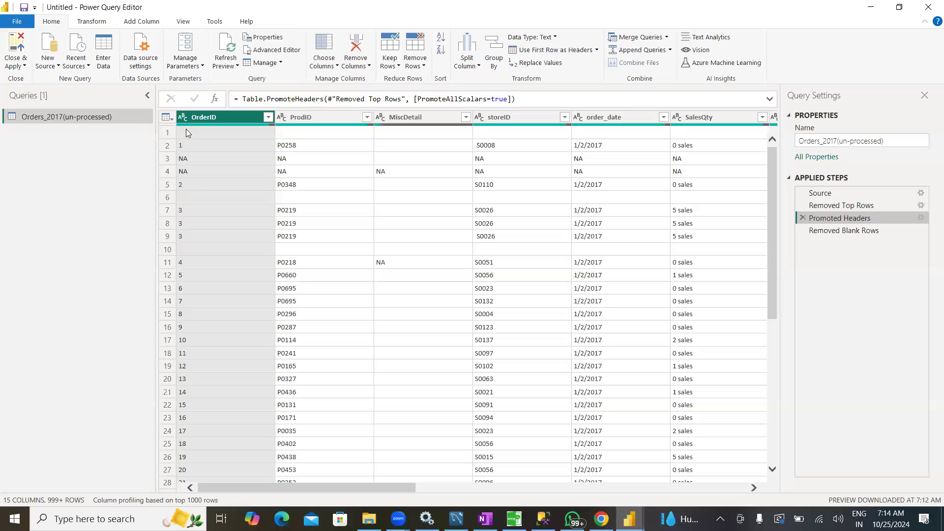
pyautogui.click(865, 231)
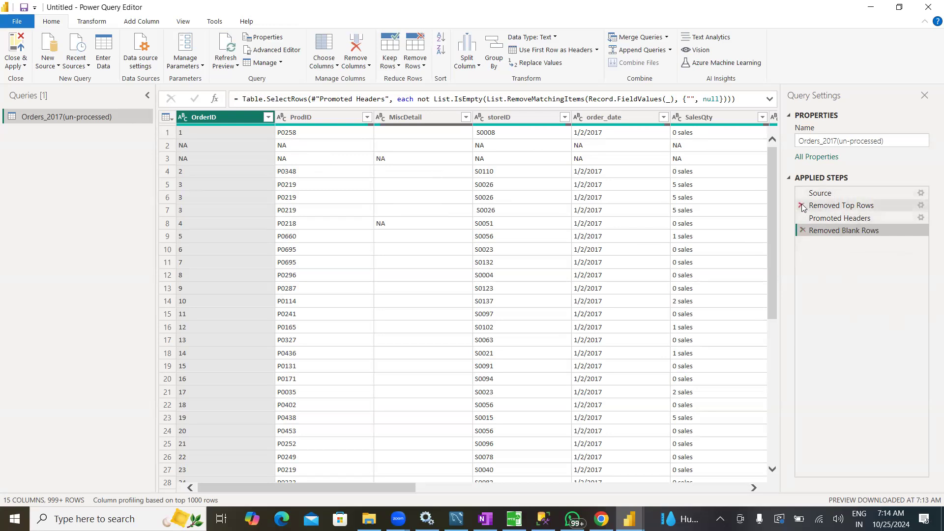
# Delete the Removed Blank Rows step and apply the blank-row removal again
pyautogui.click(804, 231)
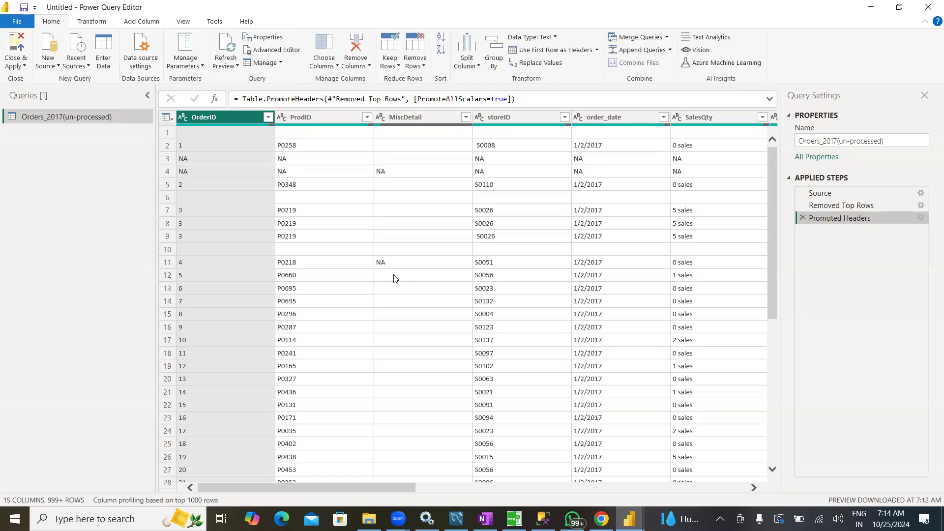
pyautogui.click(421, 67)
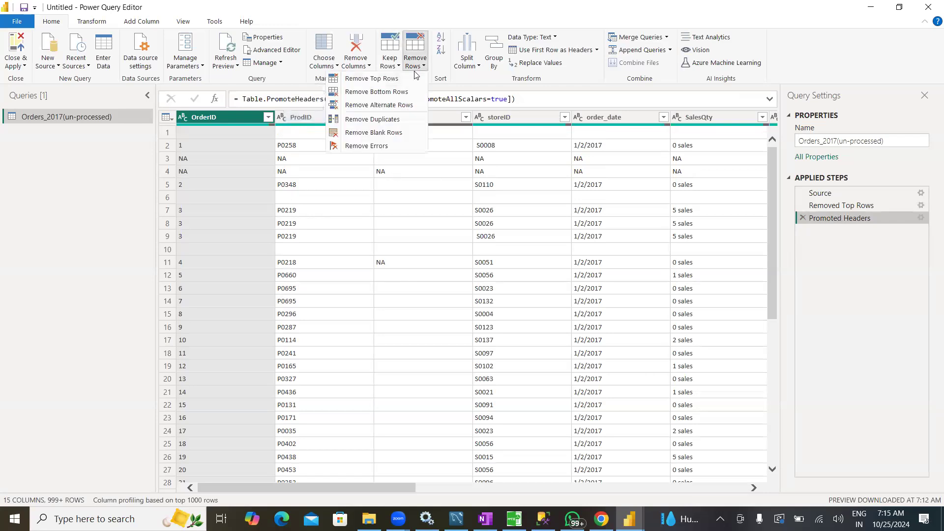
pyautogui.click(382, 133)
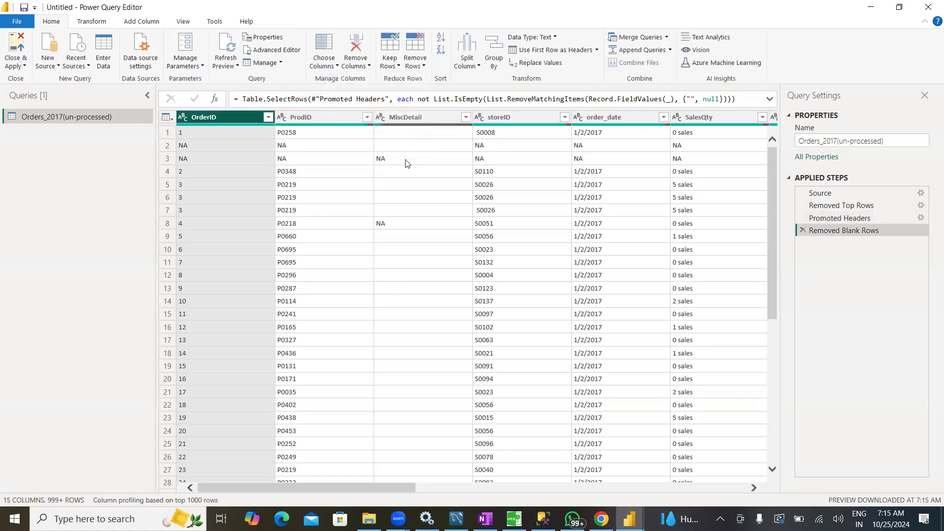
# Rename the Removed Top Rows applied step as Removed Top 4 Rows and return to the Removed Blank Rows step
pyautogui.rightClick(834, 209)
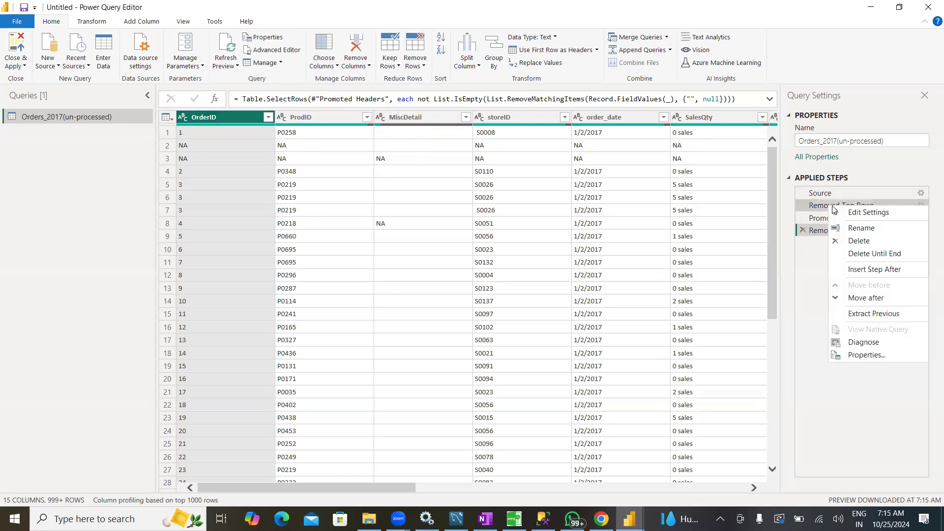
pyautogui.click(851, 229)
pyautogui.click(858, 207)
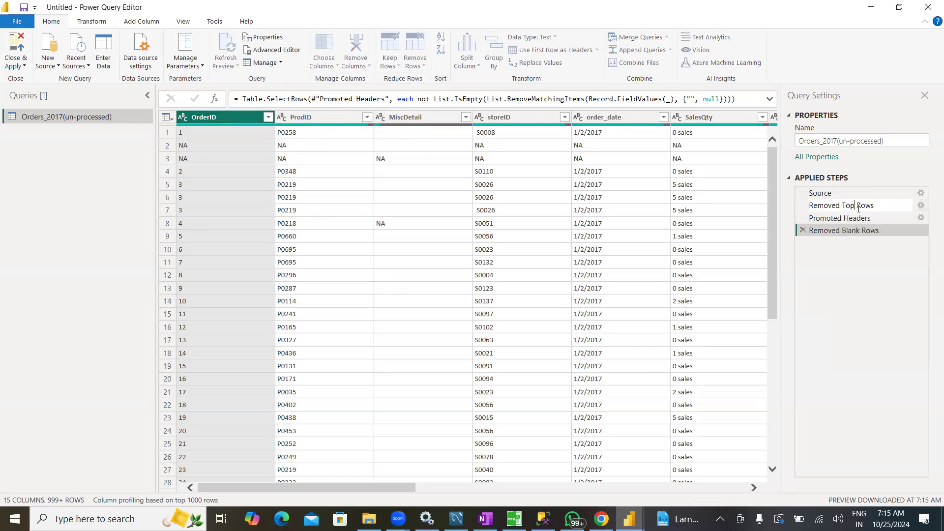
pyautogui.write('4')
pyautogui.press('Return')
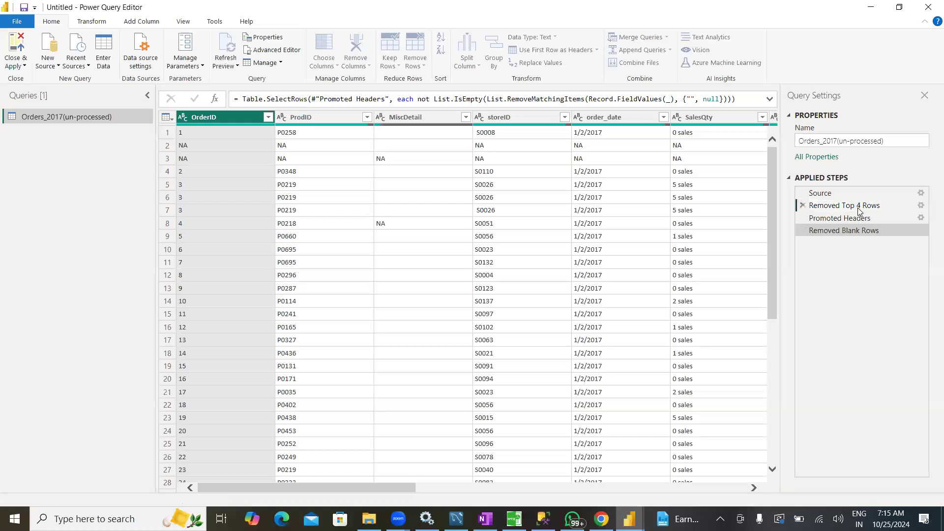
pyautogui.click(860, 210)
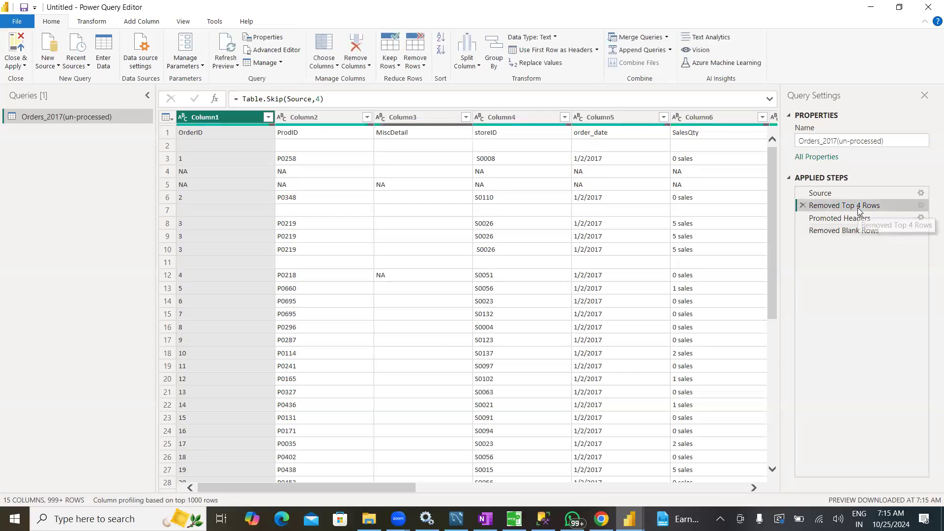
pyautogui.click(842, 231)
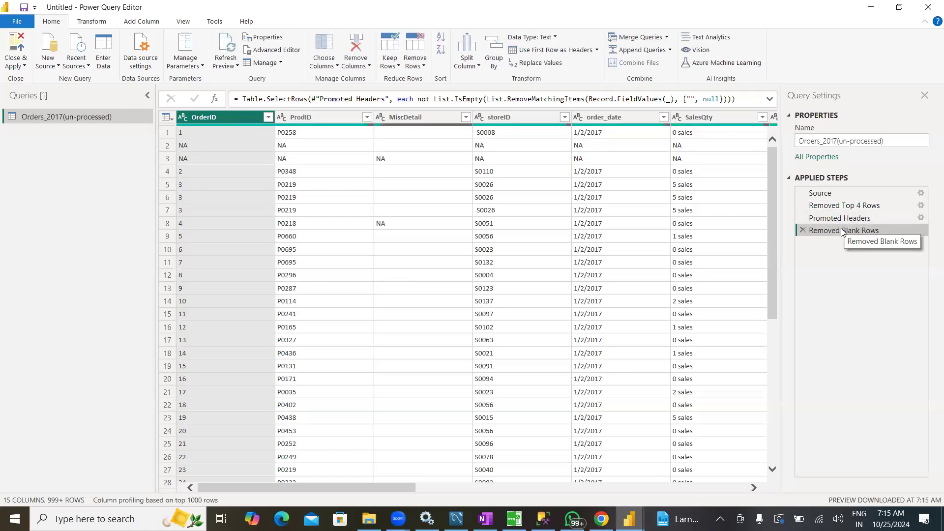
pyautogui.moveTo(843, 218); pyautogui.dragTo(841, 228)
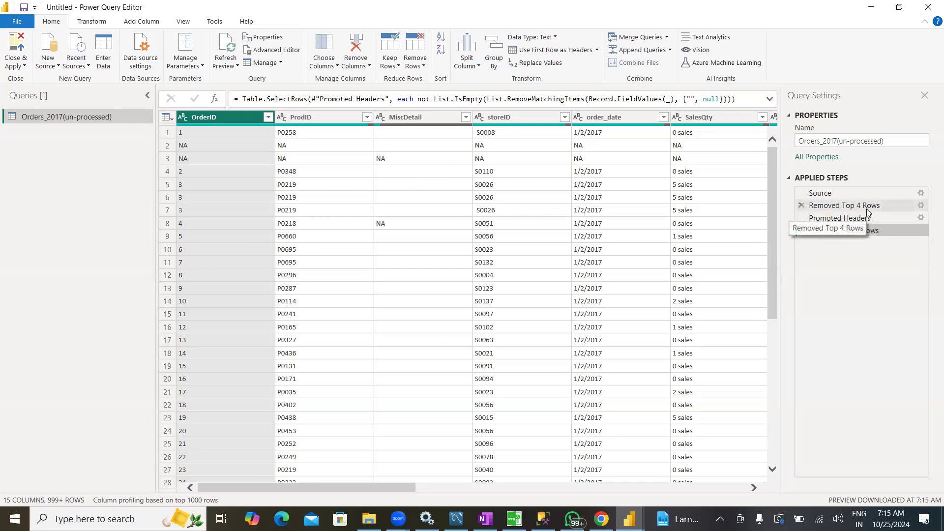
# Set the Removed Top 4 Rows step to remove 5 rows and check the effect on the Removed Blank Rows step
pyautogui.click(922, 207)
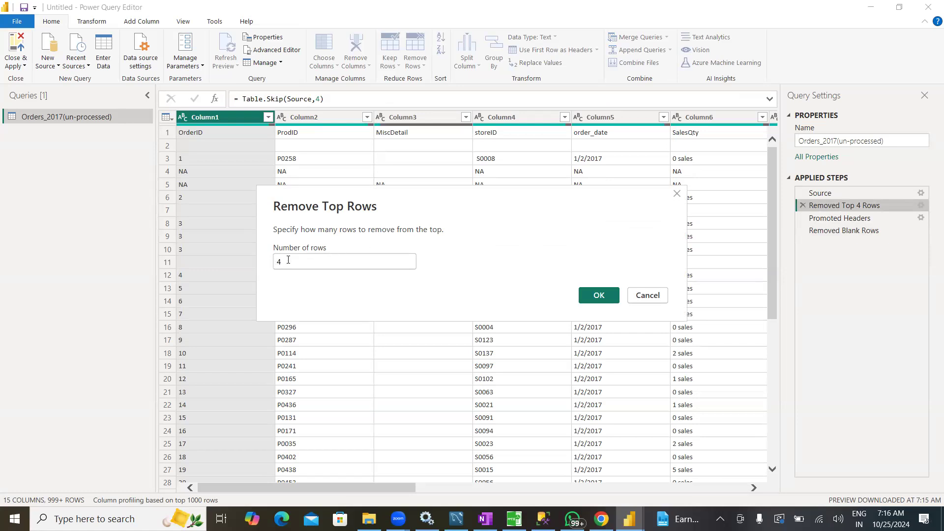
pyautogui.press('BackSpace')
pyautogui.write('5')
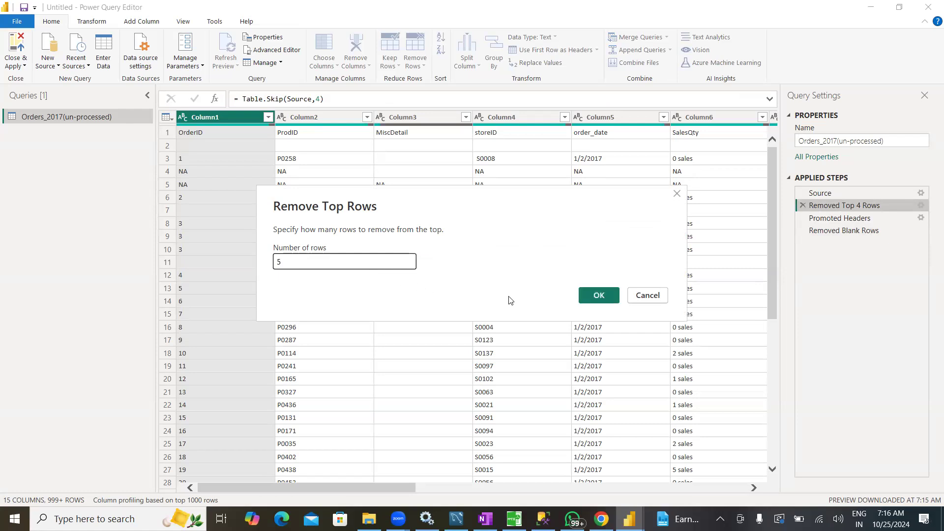
pyautogui.click(590, 294)
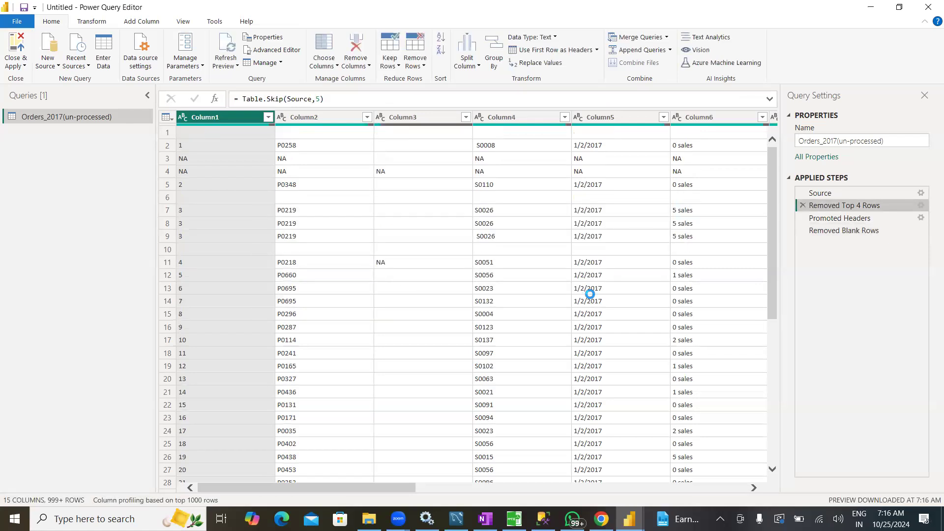
pyautogui.click(866, 218)
pyautogui.click(862, 233)
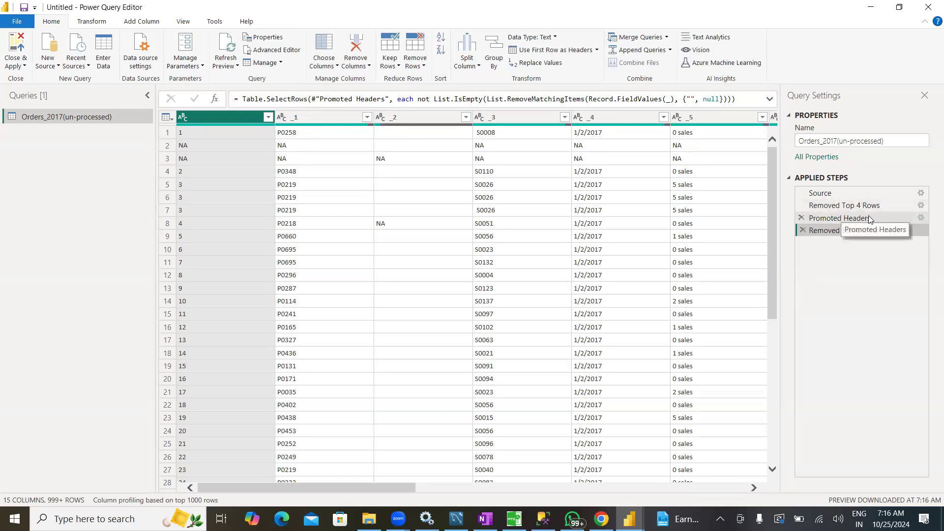
# Set the number of rows in the Removed Top 4 Rows step back to 4 and return to the Removed Blank Rows step
pyautogui.click(921, 206)
pyautogui.moveTo(295, 264); pyautogui.dragTo(269, 265)
pyautogui.write('4')
pyautogui.click(599, 295)
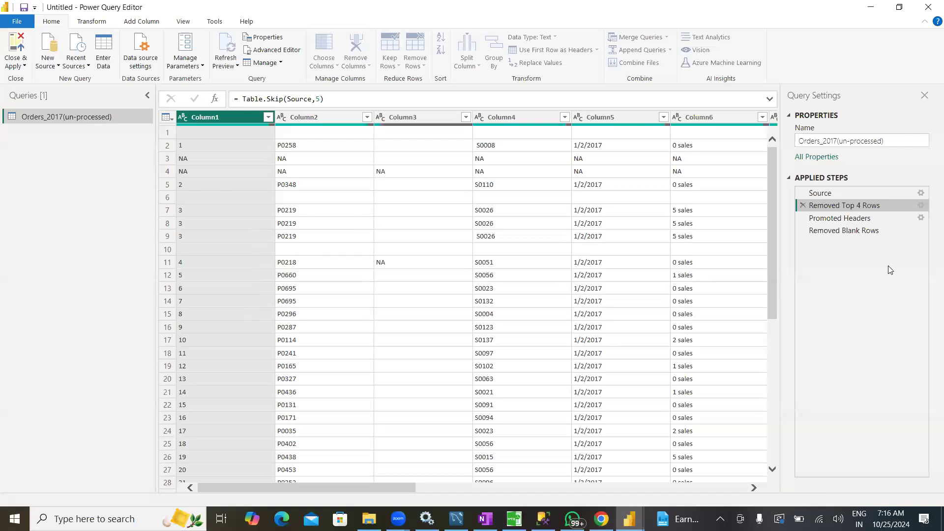
pyautogui.click(860, 230)
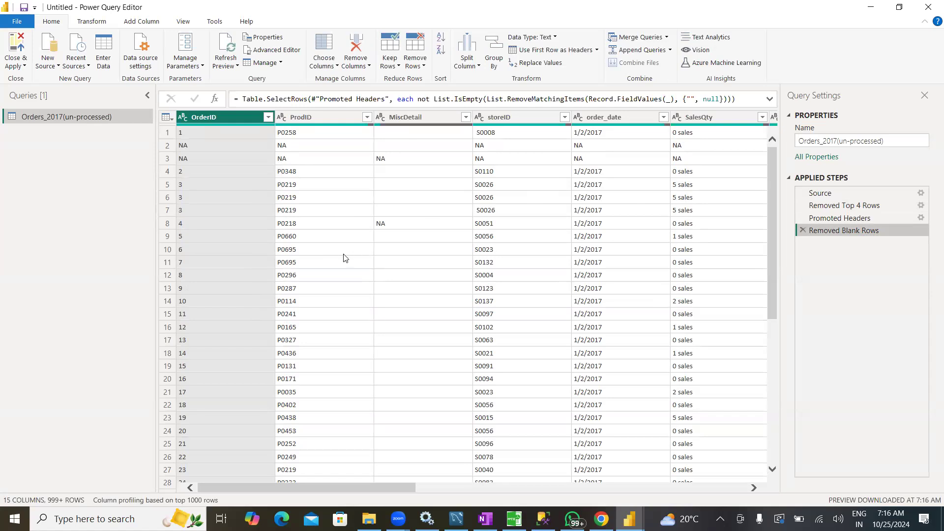
# Examine the remaining rows for blank and NA entries and check the available row-removal options
pyautogui.scroll(-7, 289, 364)
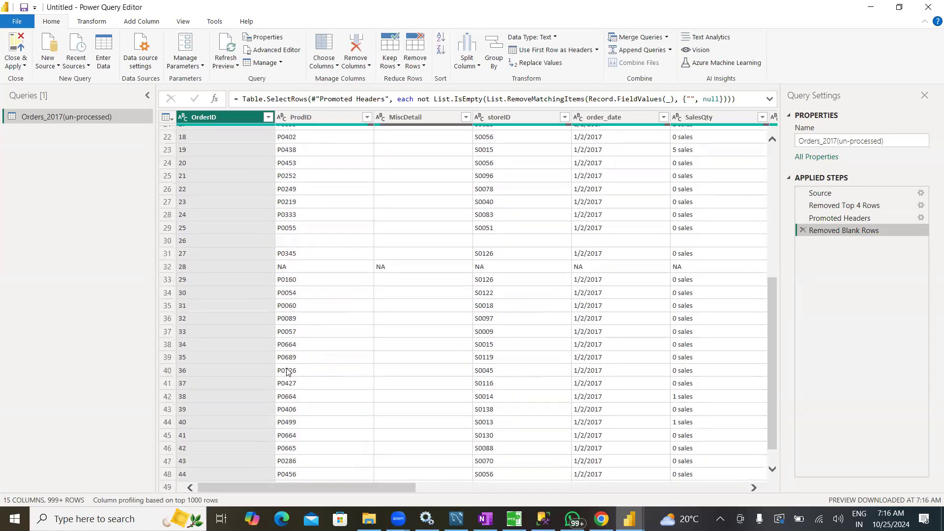
pyautogui.scroll(6, 288, 377)
pyautogui.scroll(1, 289, 379)
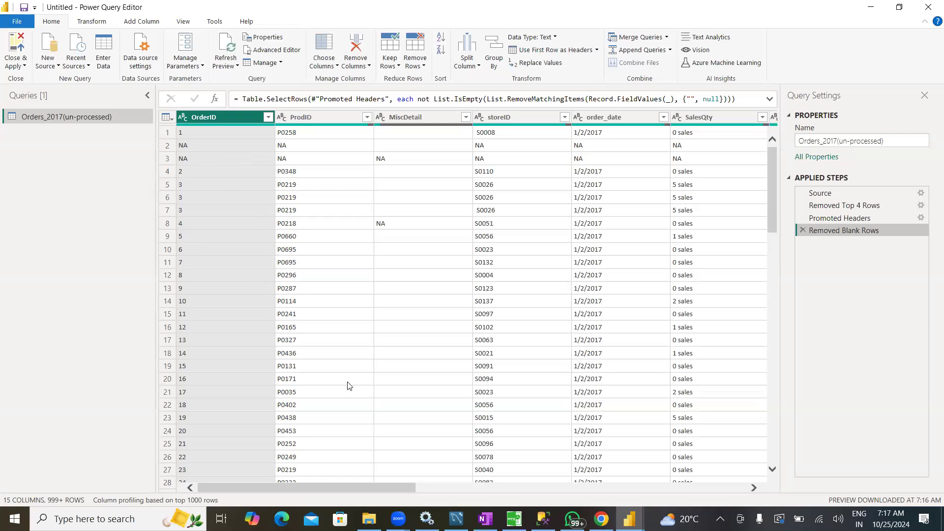
pyautogui.moveTo(302, 487); pyautogui.dragTo(265, 504)
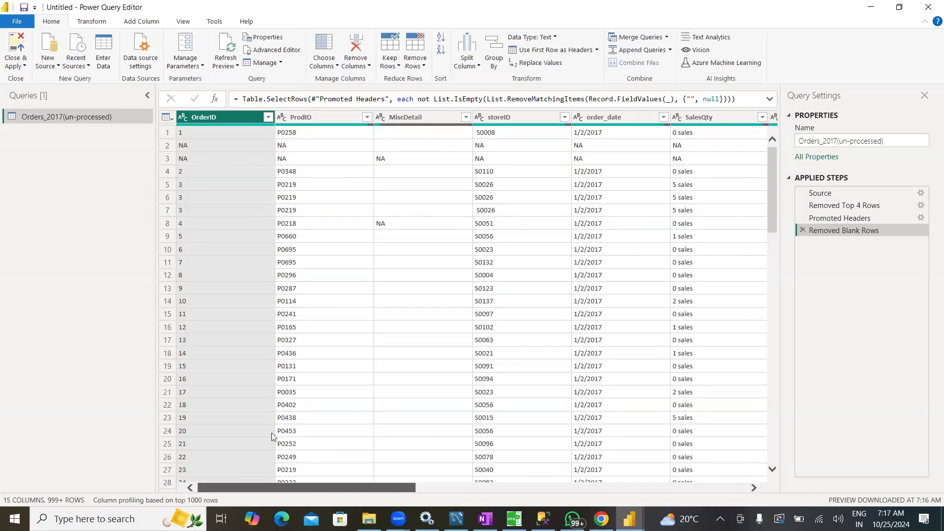
pyautogui.click(421, 66)
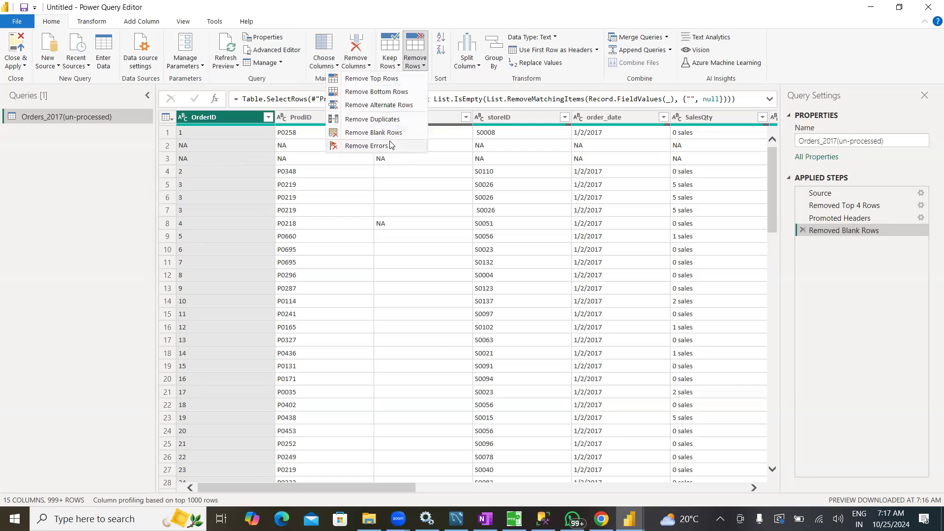
pyautogui.click(98, 204)
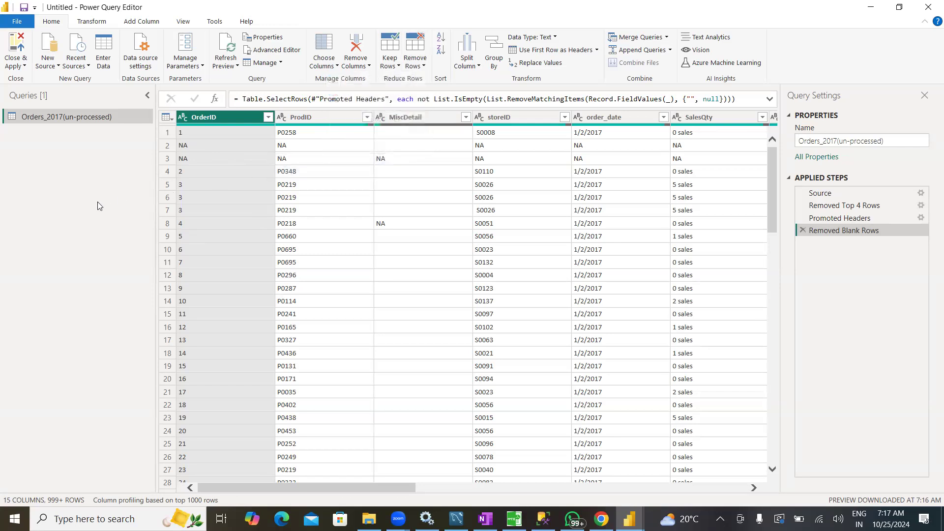
# Filter the OrderID column to exclude the NA value and check the remaining rows
pyautogui.click(268, 118)
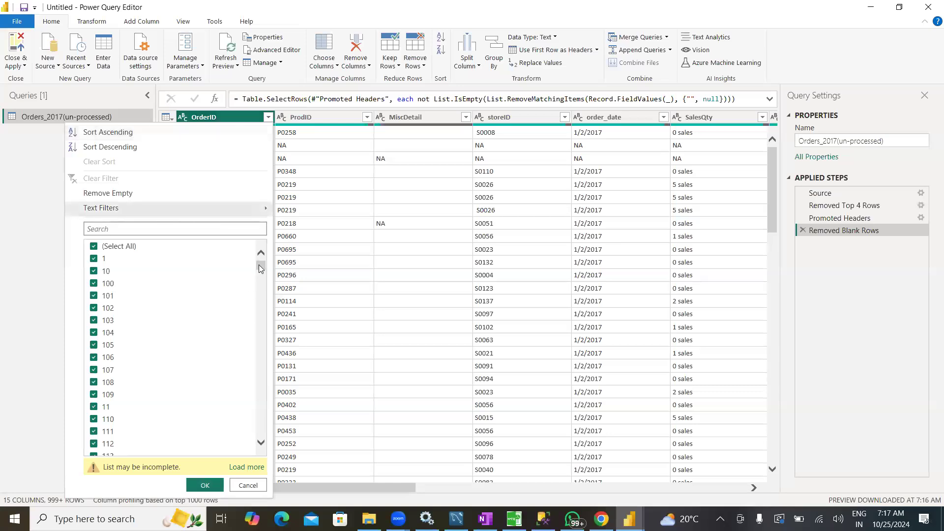
pyautogui.moveTo(260, 268); pyautogui.dragTo(270, 451)
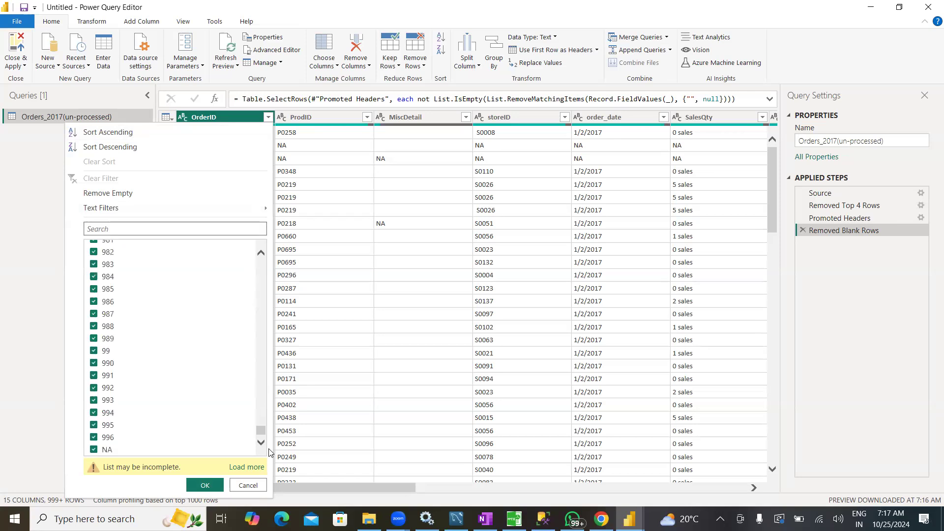
pyautogui.click(94, 450)
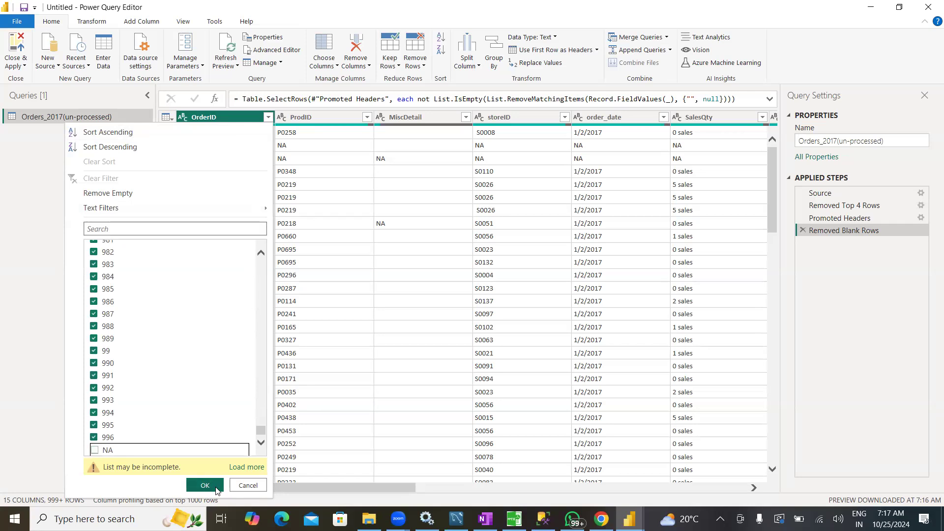
pyautogui.click(216, 489)
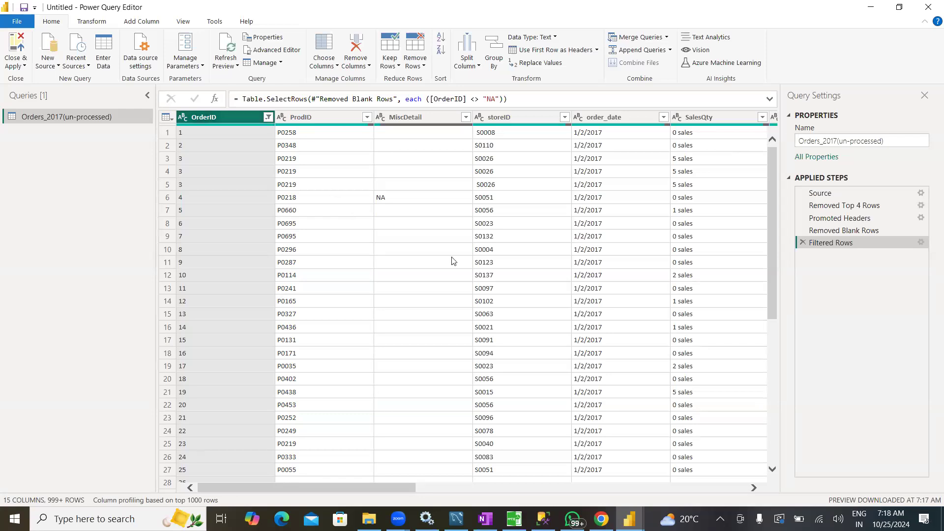
pyautogui.scroll(-10, 397, 379)
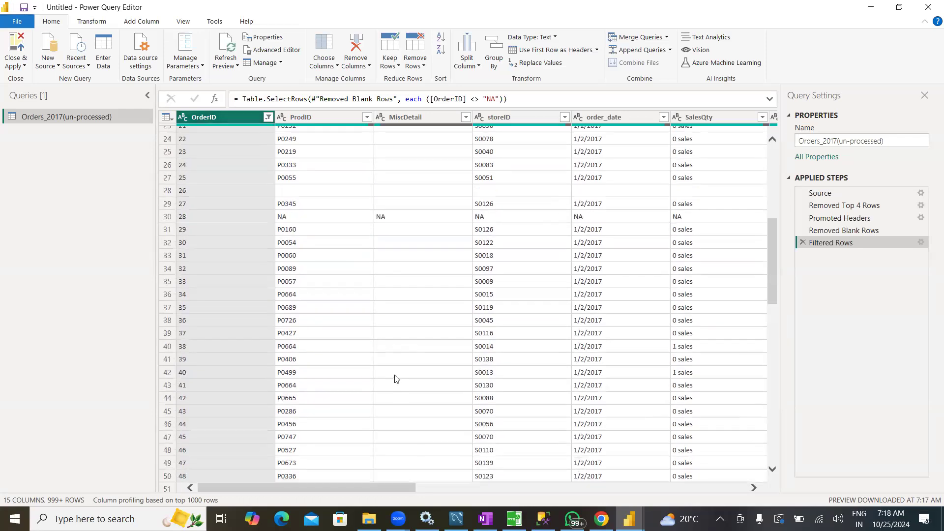
# Remove duplicate rows based on the OrderID column and check the remaining data across all columns
pyautogui.scroll(10, 388, 386)
pyautogui.scroll(1, 387, 385)
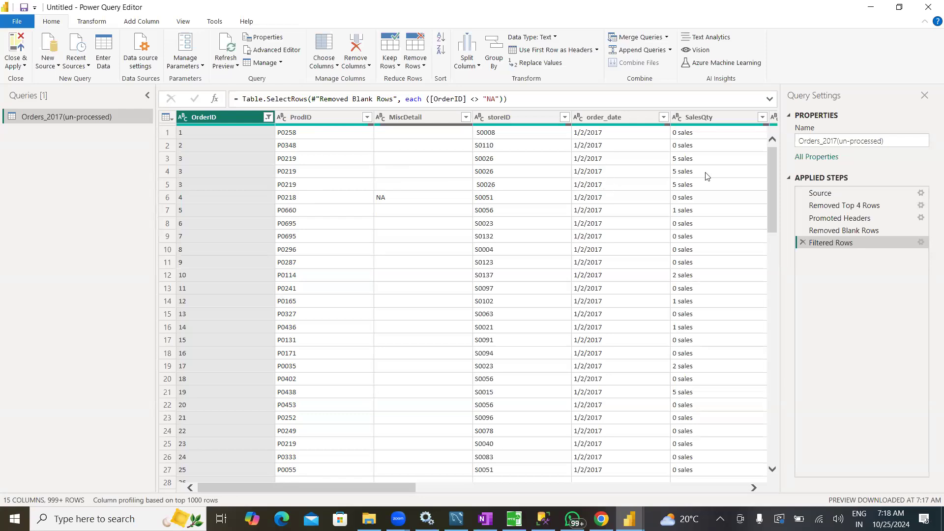
pyautogui.moveTo(405, 491); pyautogui.dragTo(254, 496)
pyautogui.moveTo(333, 487); pyautogui.dragTo(276, 481)
pyautogui.click(421, 69)
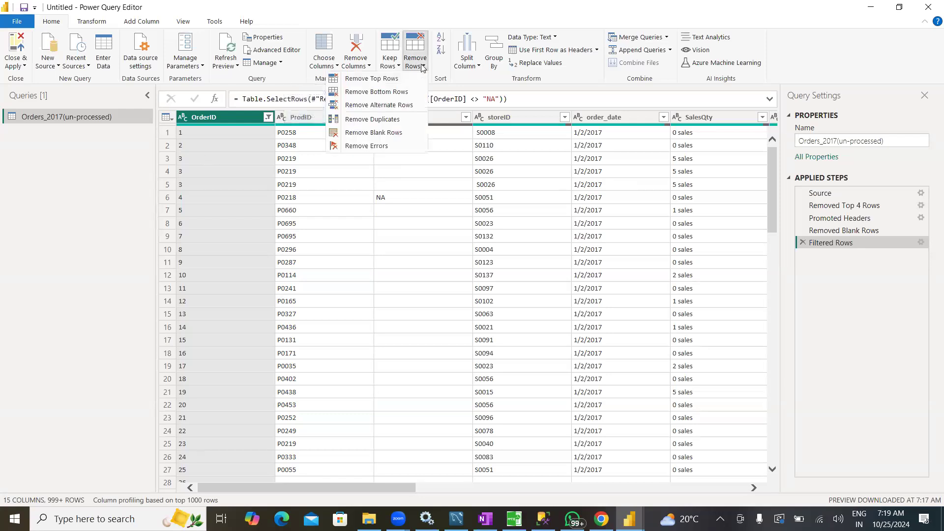
pyautogui.click(376, 123)
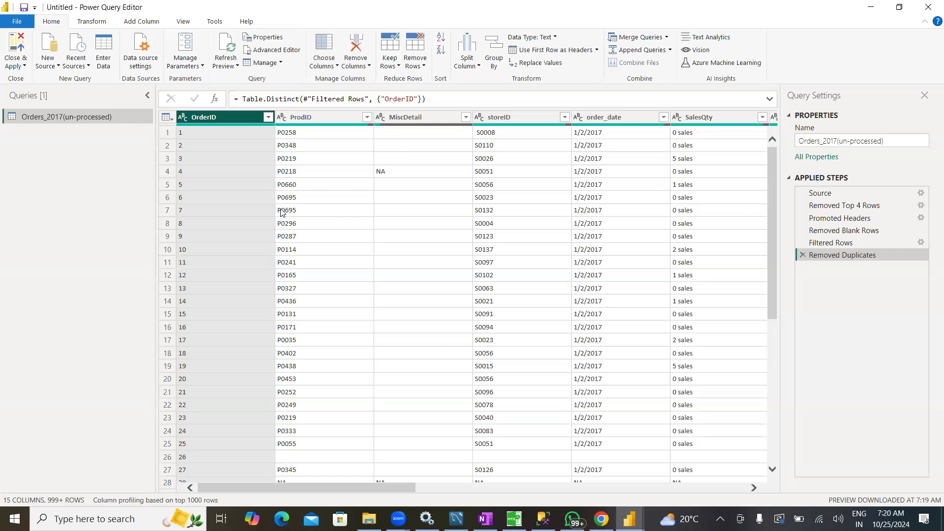
pyautogui.moveTo(297, 487); pyautogui.dragTo(579, 487)
pyautogui.moveTo(400, 494); pyautogui.dragTo(217, 485)
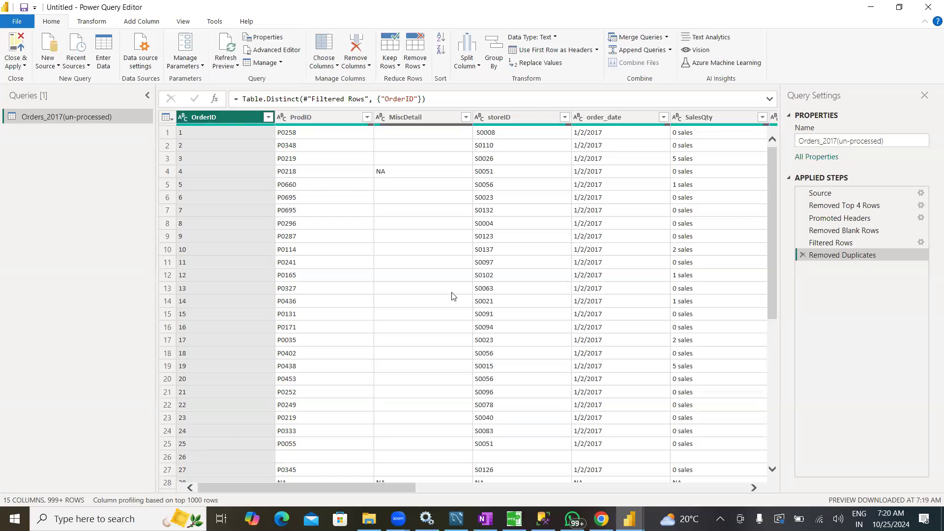
# Load the complete value list of the MiscDetail column and apply its filter with all values selected
pyautogui.click(398, 118)
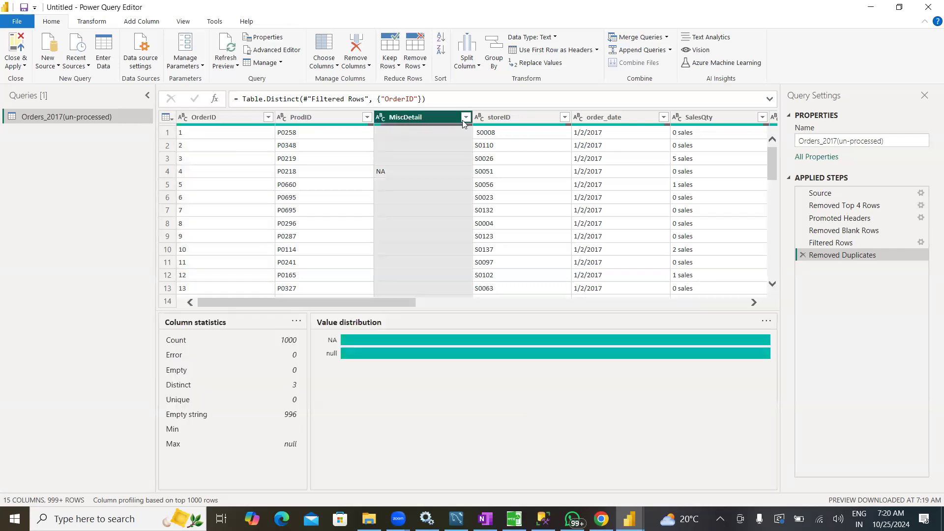
pyautogui.click(466, 118)
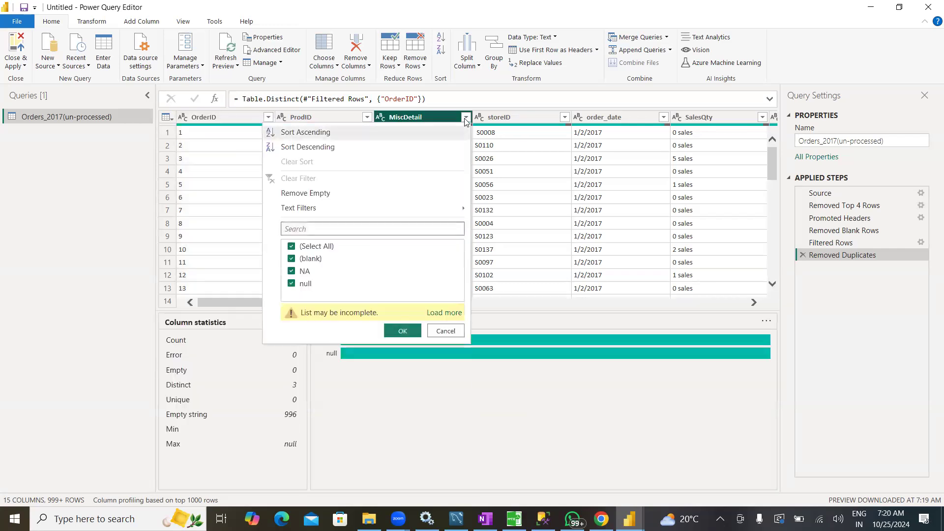
pyautogui.click(444, 313)
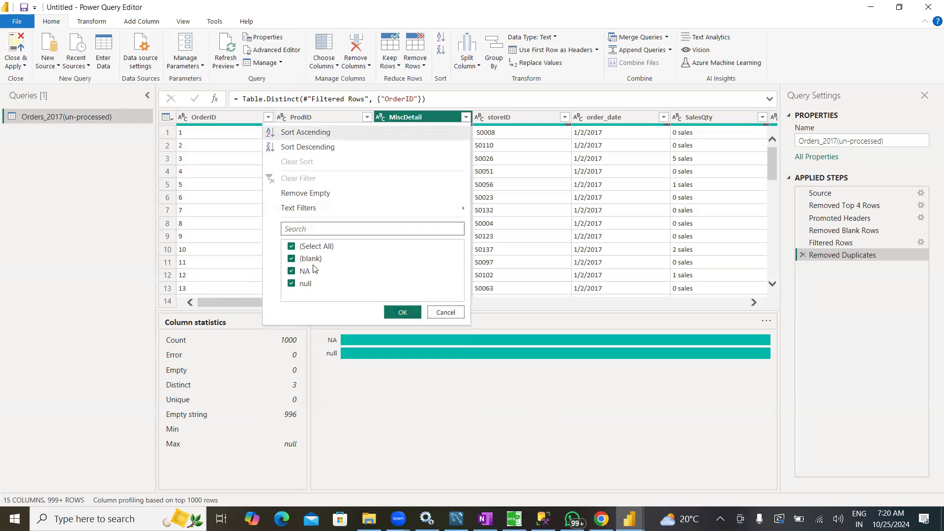
pyautogui.click(402, 312)
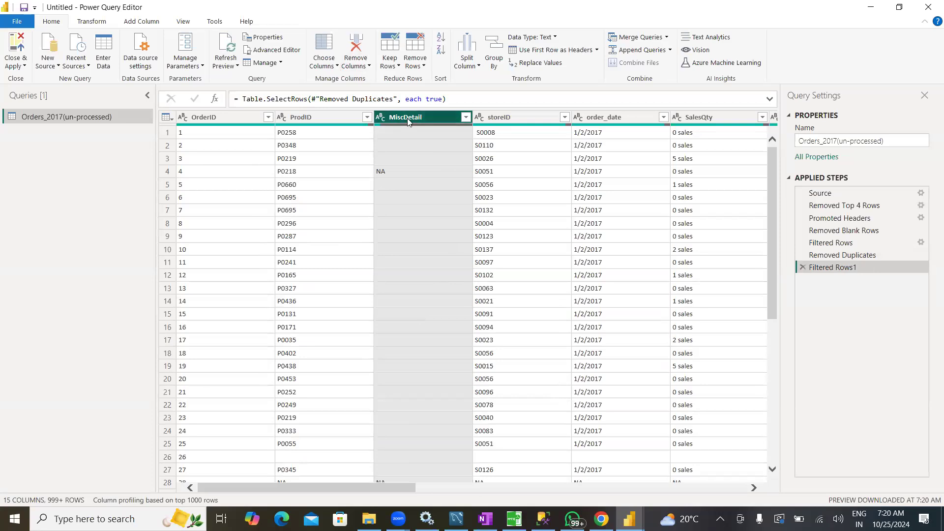
# Try removing the MiscDetail column in two different ways, deleting the Removed Columns step after each attempt
pyautogui.click(362, 65)
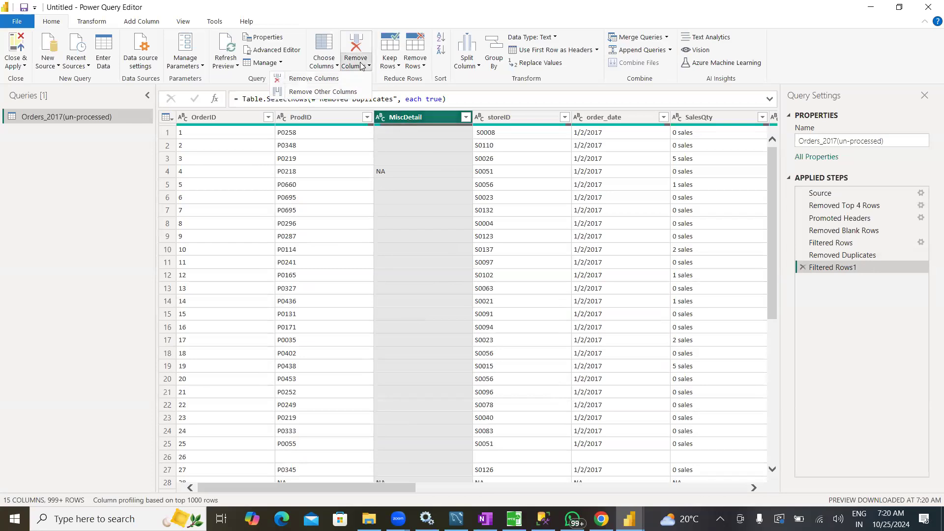
pyautogui.click(323, 80)
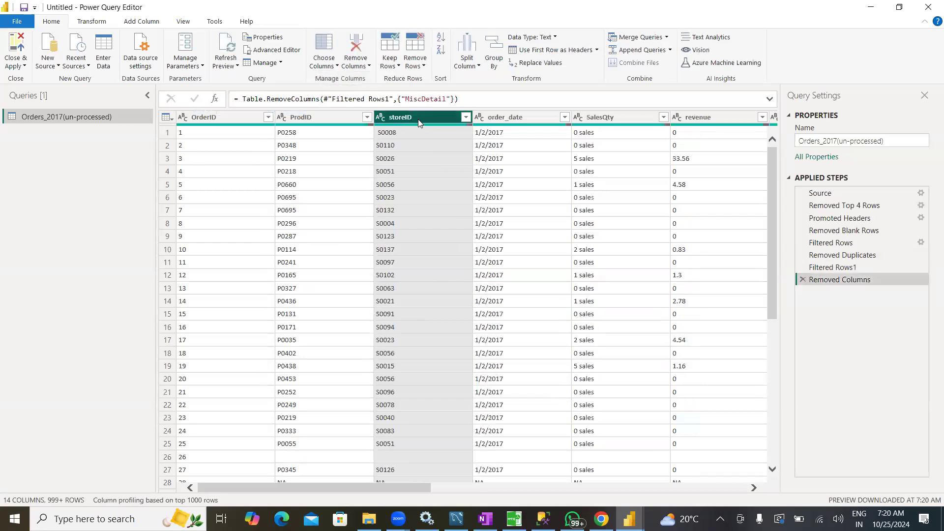
pyautogui.click(804, 280)
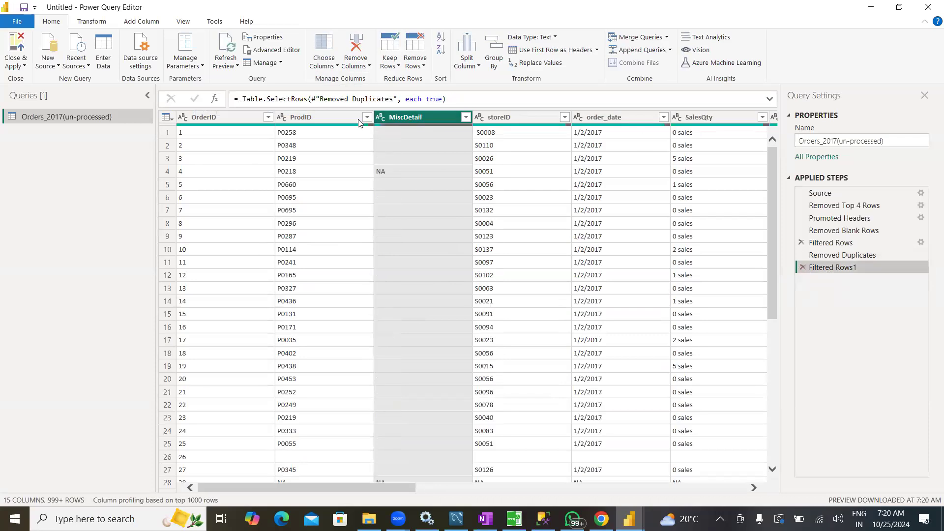
pyautogui.rightClick(401, 120)
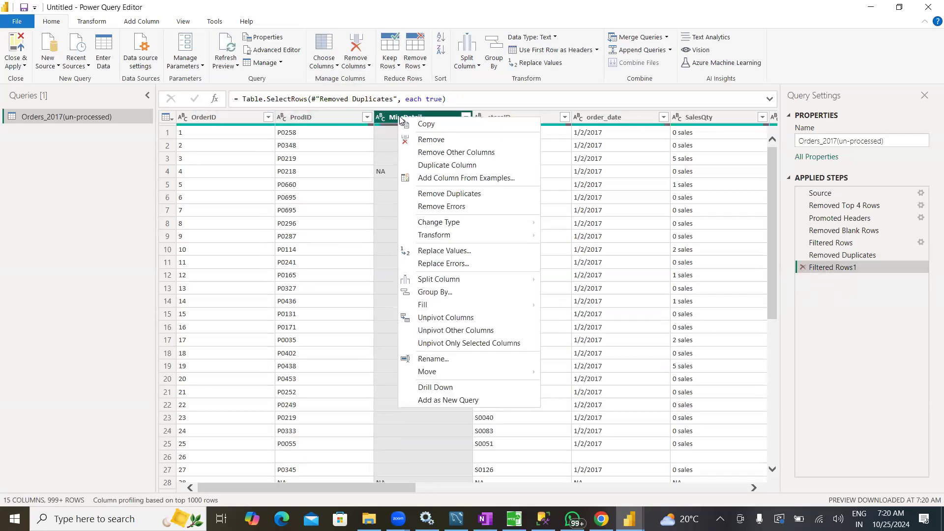
pyautogui.click(429, 141)
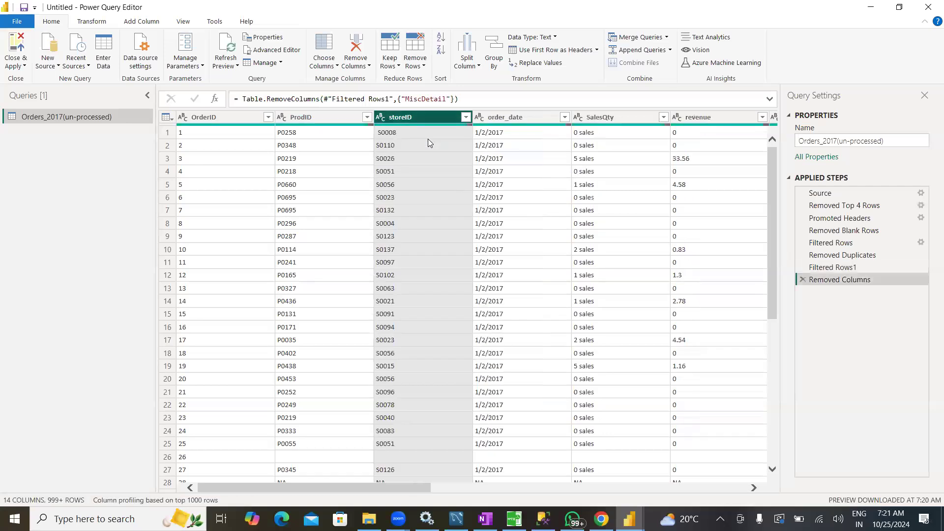
pyautogui.click(803, 280)
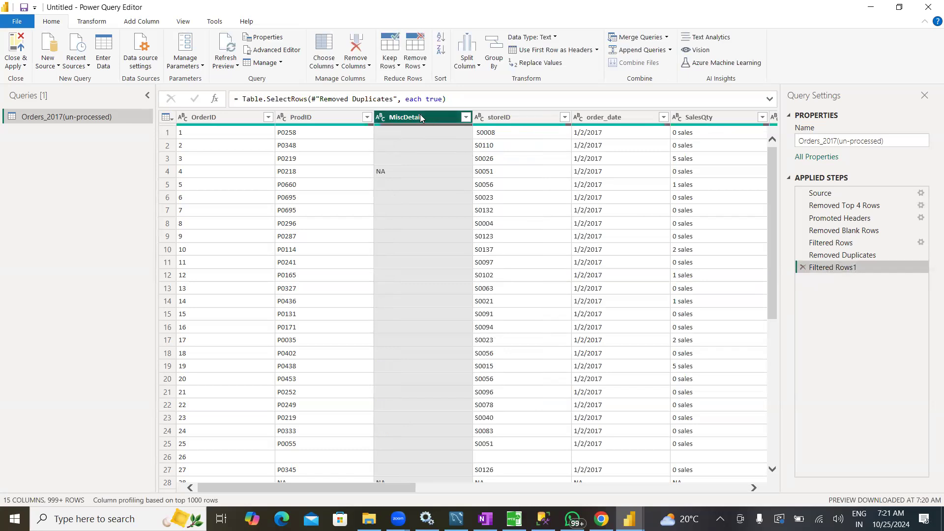
# Try Remove Other Columns on the MiscDetail column and delete the resulting applied step
pyautogui.click(356, 67)
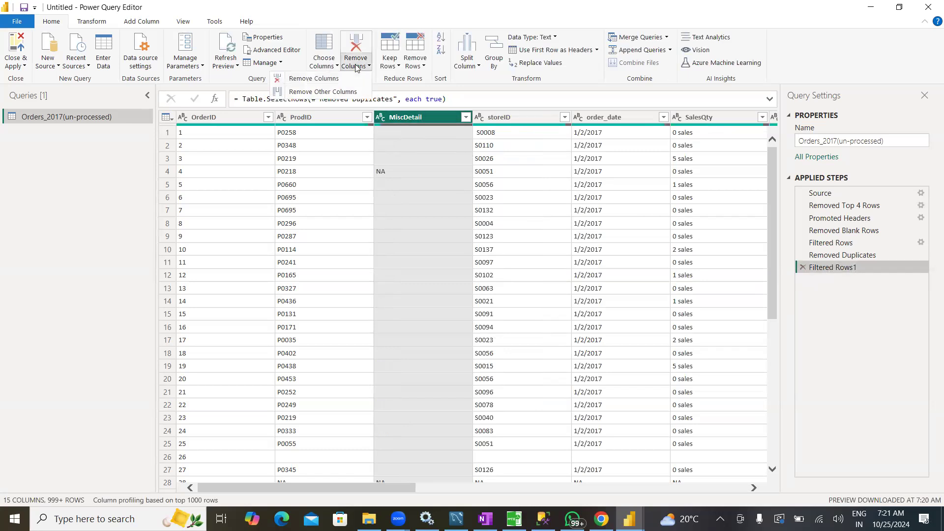
pyautogui.click(325, 92)
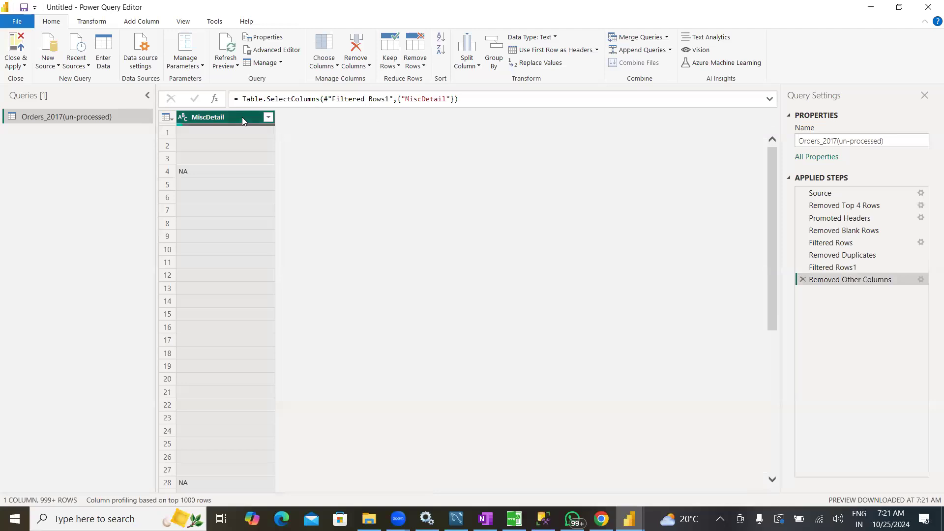
pyautogui.click(803, 279)
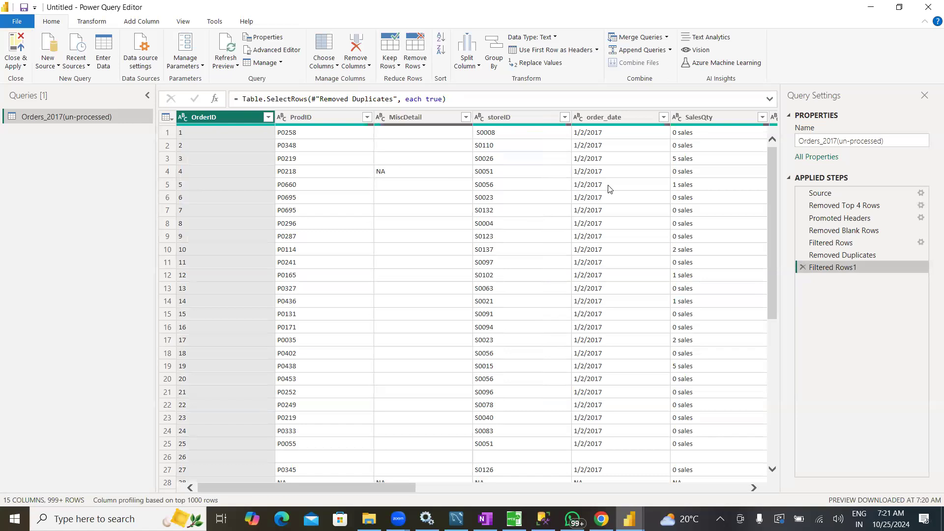
# Remove the MiscDetail column from the orders table
pyautogui.rightClick(411, 118)
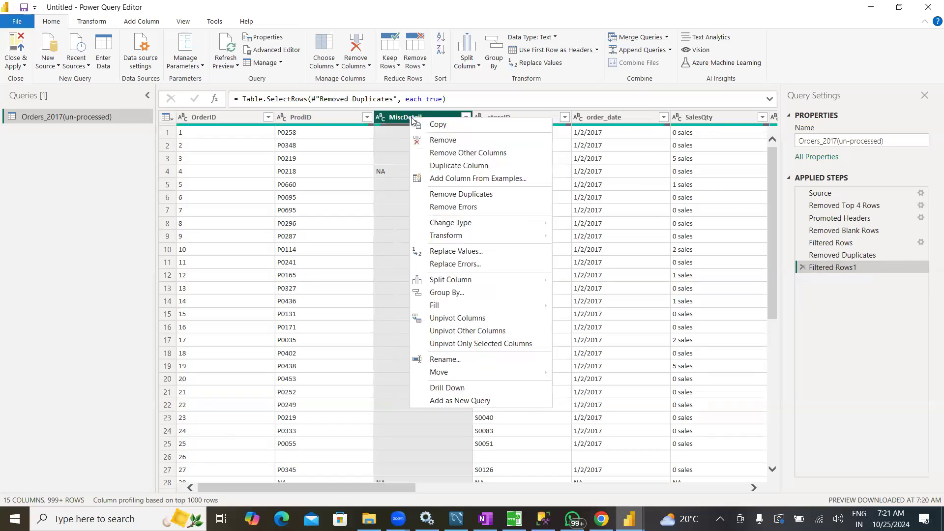
pyautogui.click(438, 142)
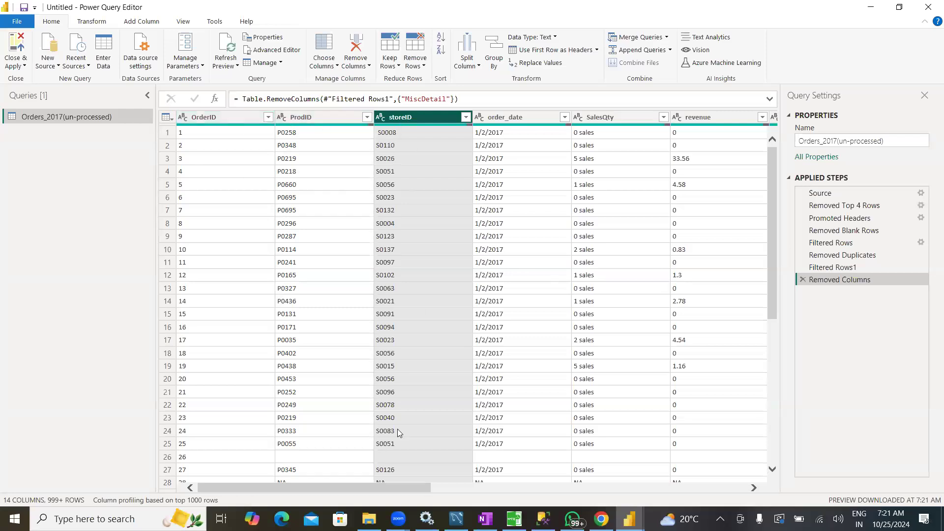
# Examine the complete value list of the Bin column and the value distribution of the PromotionType 2 column
pyautogui.moveTo(393, 491); pyautogui.dragTo(610, 484)
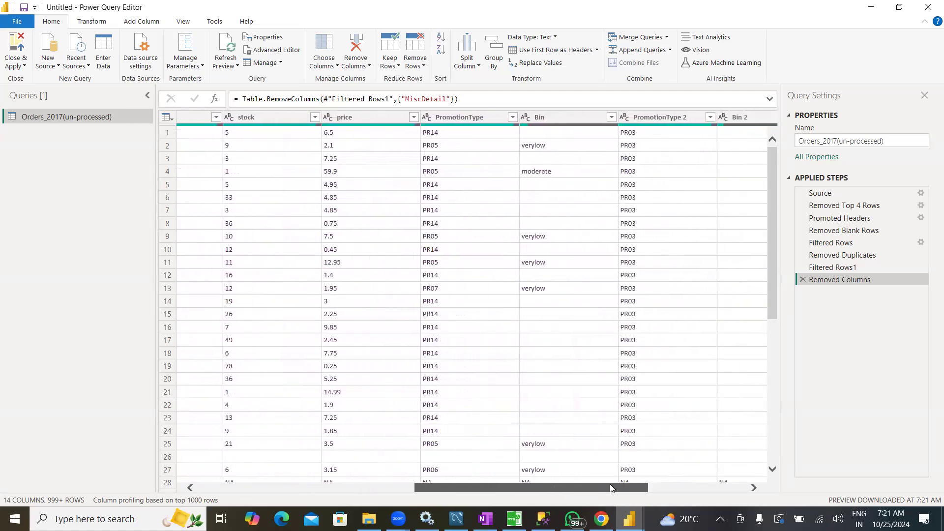
pyautogui.click(568, 115)
pyautogui.click(611, 117)
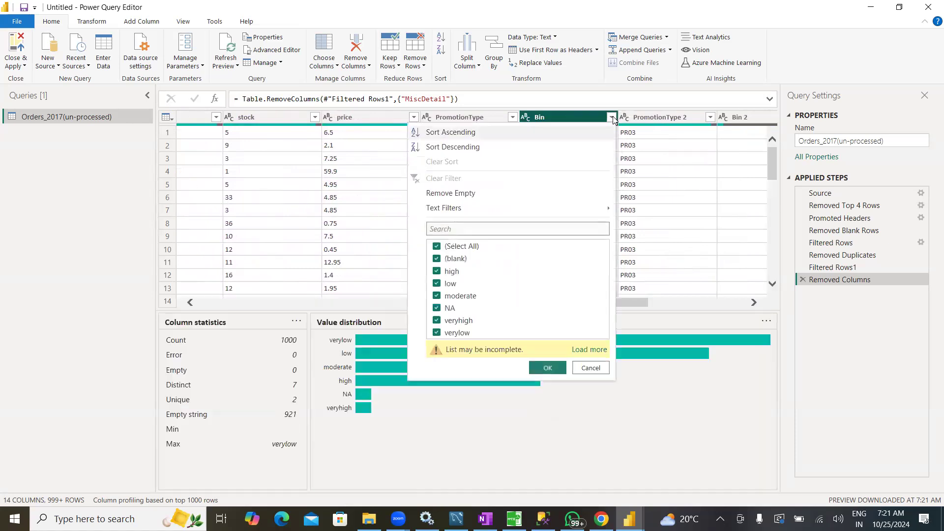
pyautogui.click(582, 353)
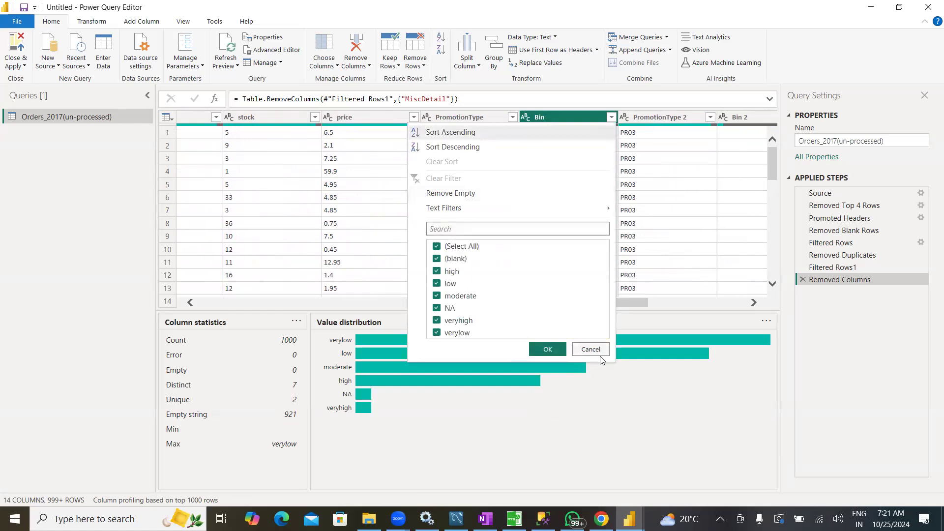
pyautogui.click(595, 349)
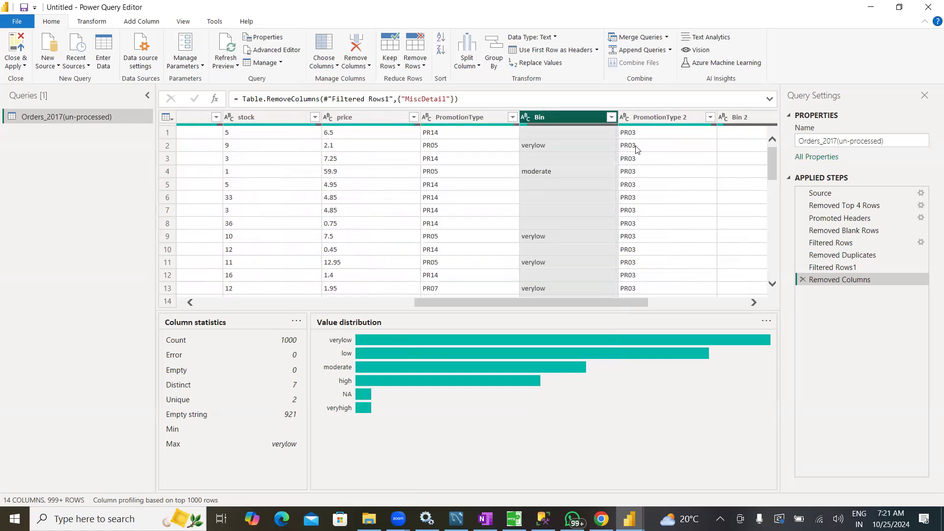
pyautogui.click(637, 118)
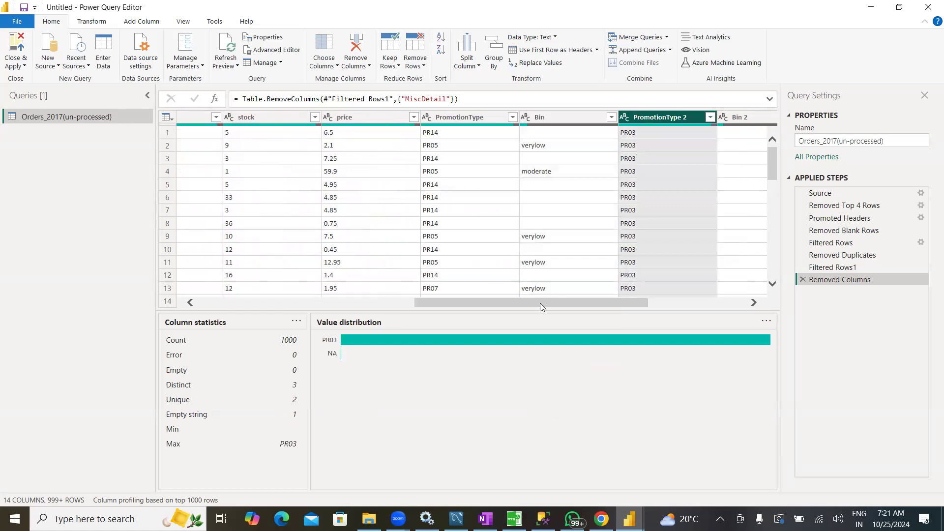
# Apply the Bin 2 column's filter with all loaded values selected, and remove the Bin 2 column
pyautogui.moveTo(540, 303); pyautogui.dragTo(600, 303)
pyautogui.click(603, 117)
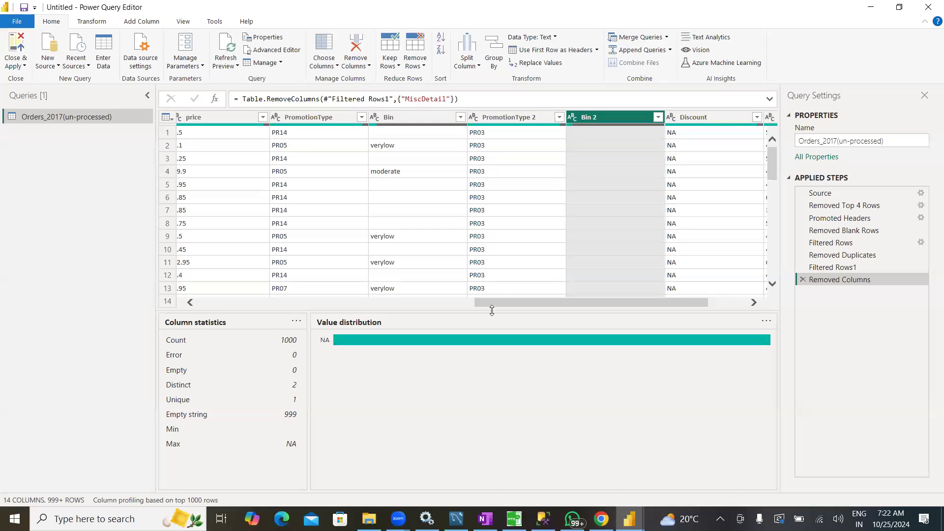
pyautogui.click(658, 117)
pyautogui.click(634, 315)
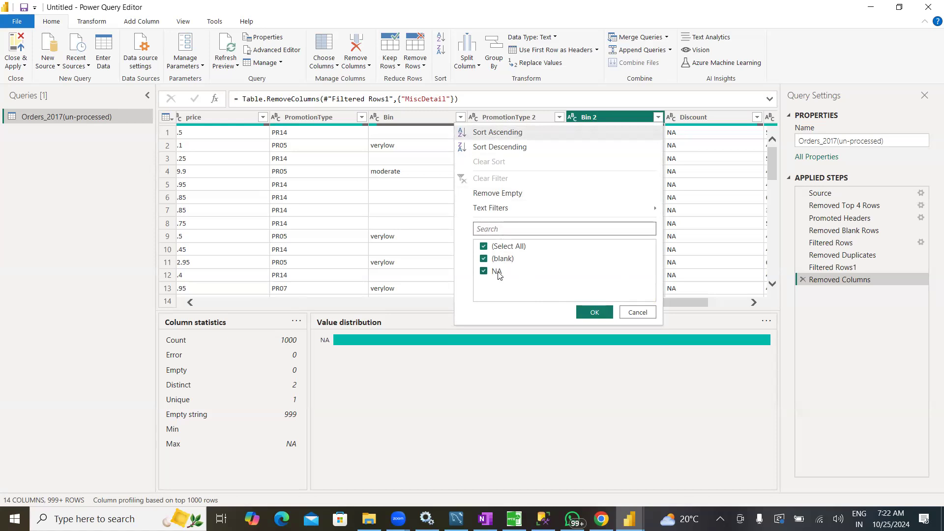
pyautogui.click(595, 312)
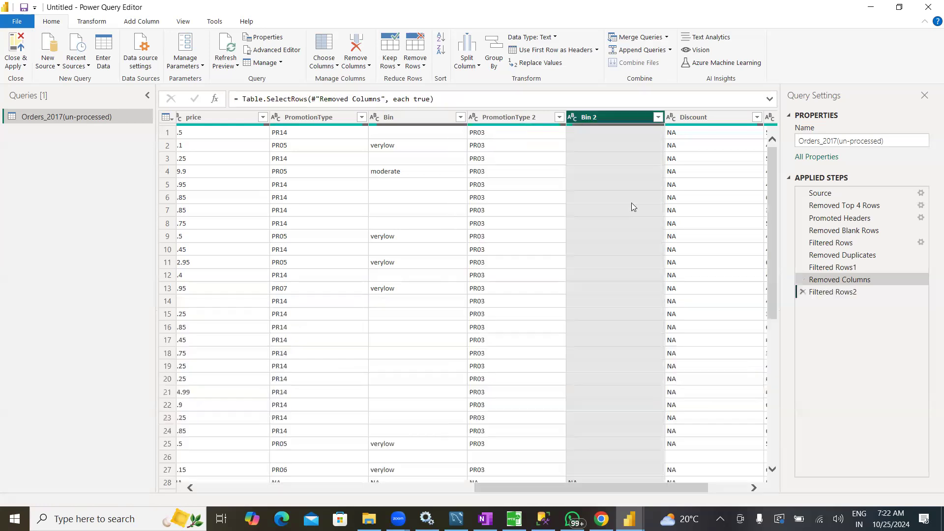
pyautogui.rightClick(616, 116)
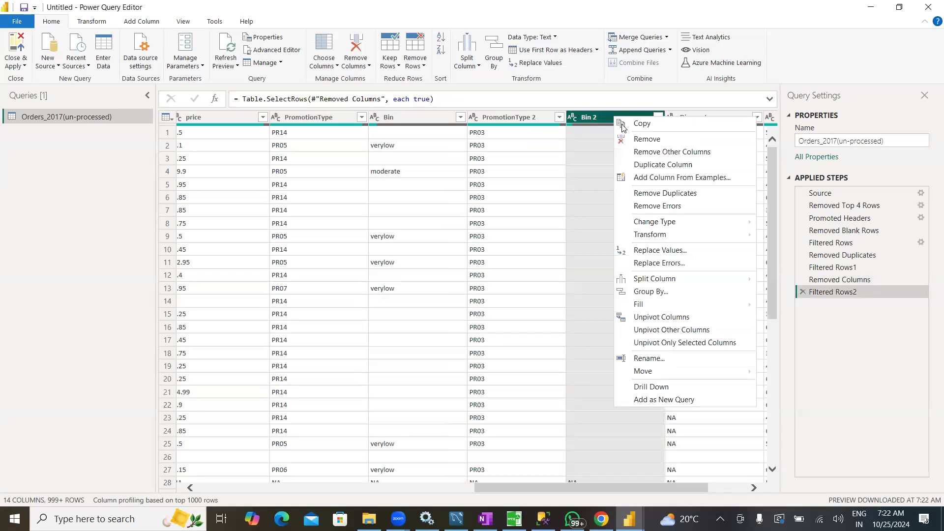
pyautogui.click(646, 139)
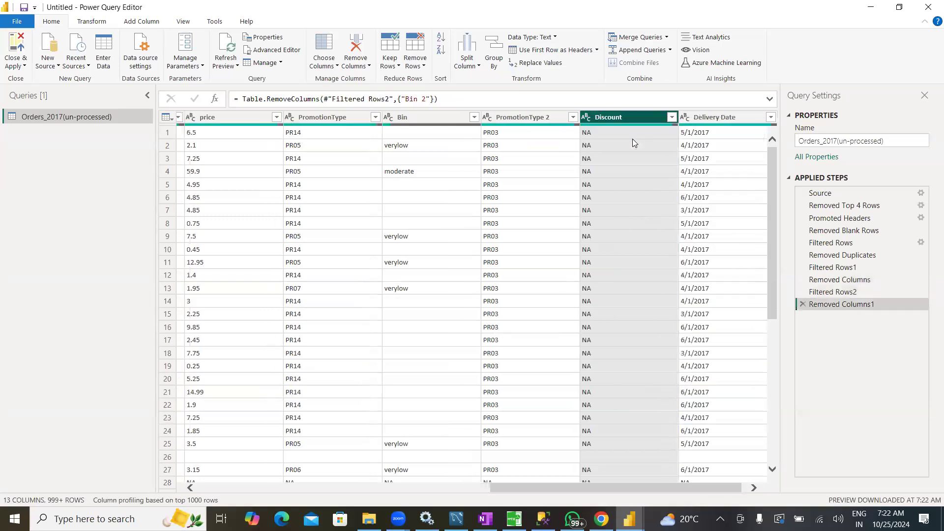
# Check the values in the Discount column, remove that column and look over the remaining columns
pyautogui.moveTo(646, 491); pyautogui.dragTo(651, 490)
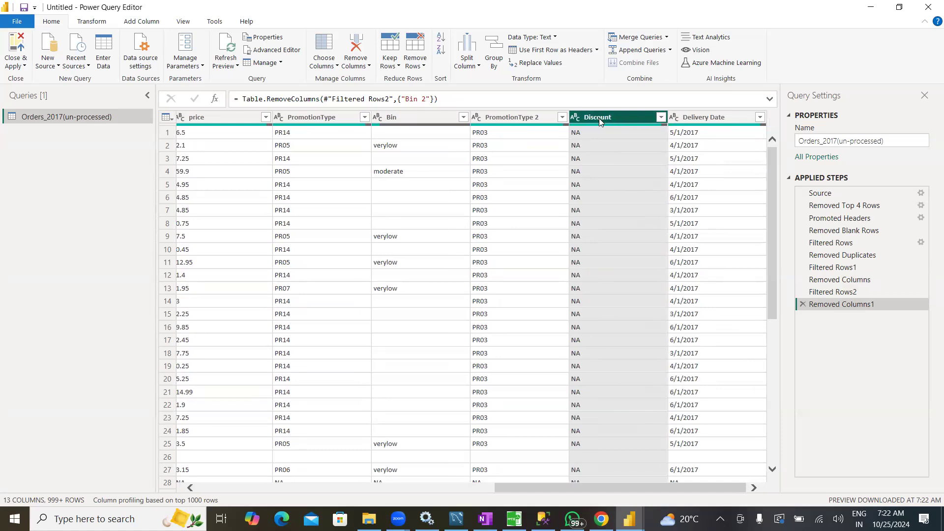
pyautogui.click(661, 118)
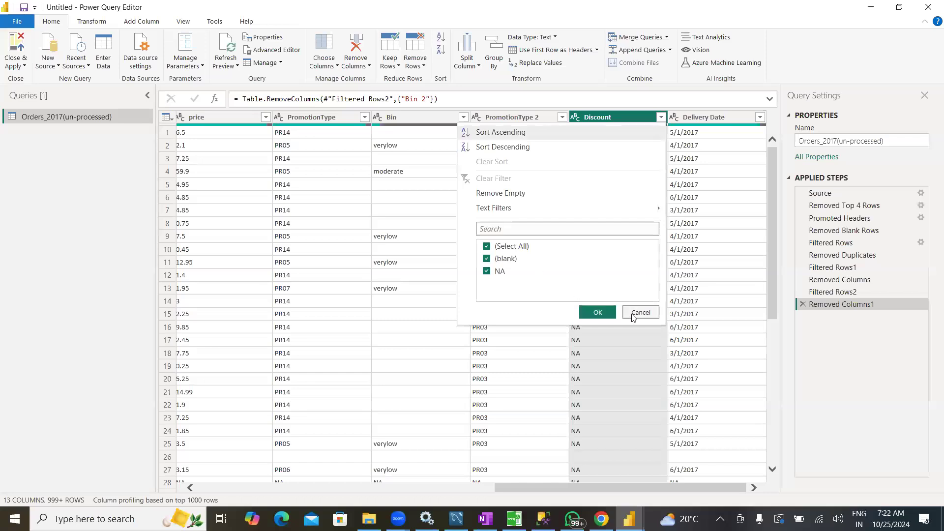
pyautogui.click(639, 330)
pyautogui.rightClick(619, 117)
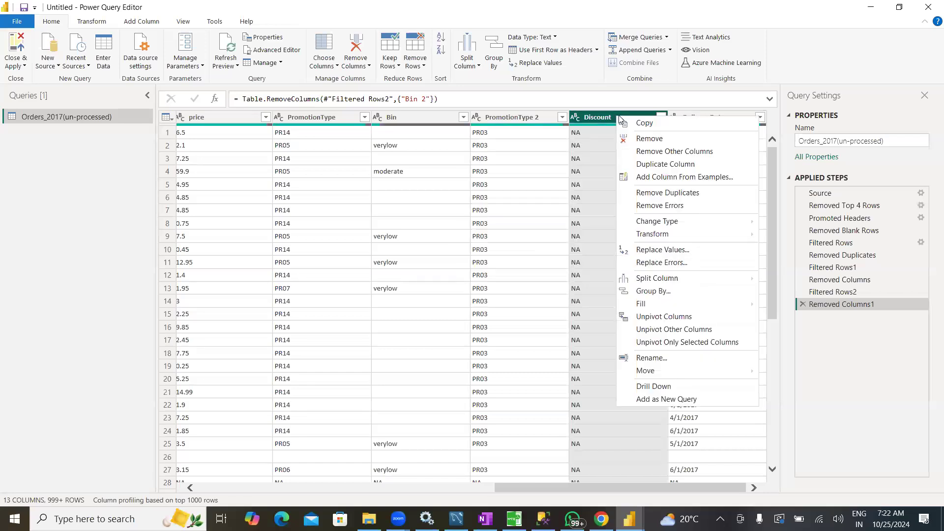
pyautogui.click(649, 139)
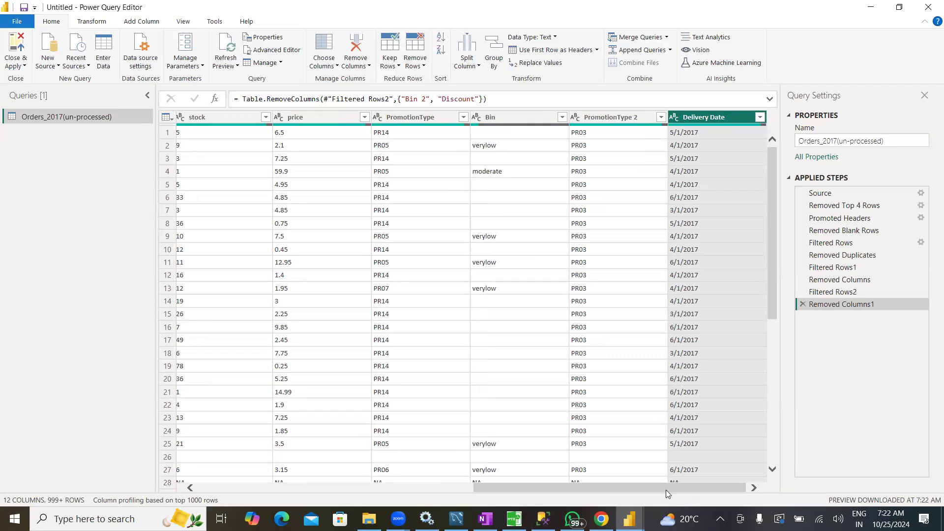
pyautogui.moveTo(666, 490); pyautogui.dragTo(699, 489)
pyautogui.click(699, 480)
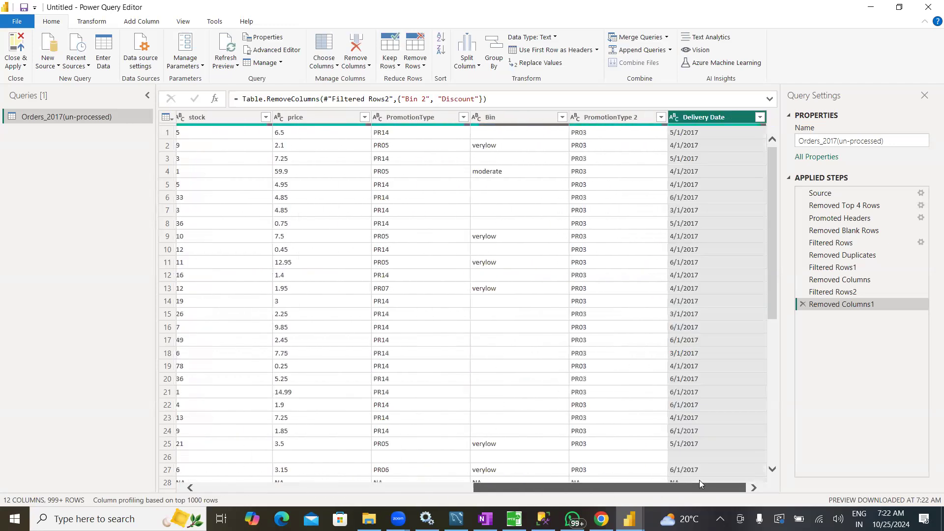
pyautogui.moveTo(566, 490); pyautogui.dragTo(295, 489)
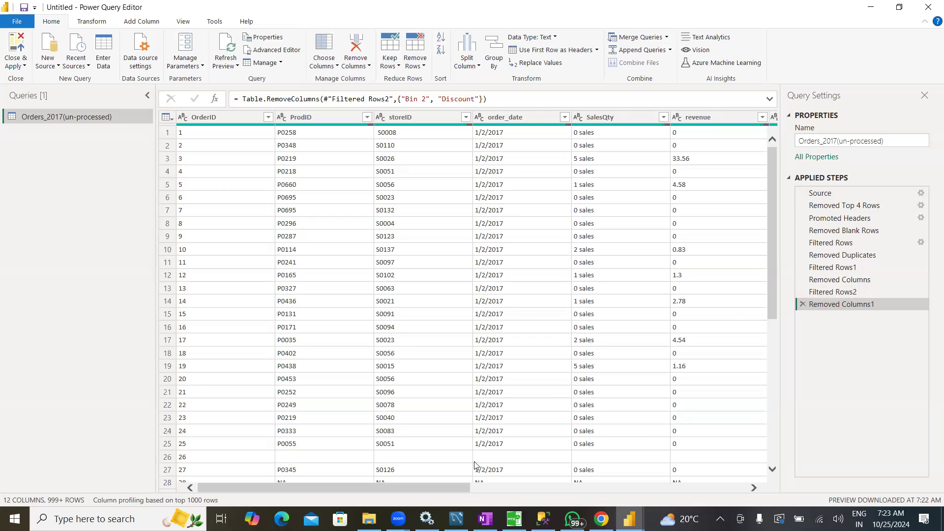
# Delete the last column-removal step from the applied steps and remove the Bin 2 and Discount columns again
pyautogui.moveTo(445, 489); pyautogui.dragTo(738, 489)
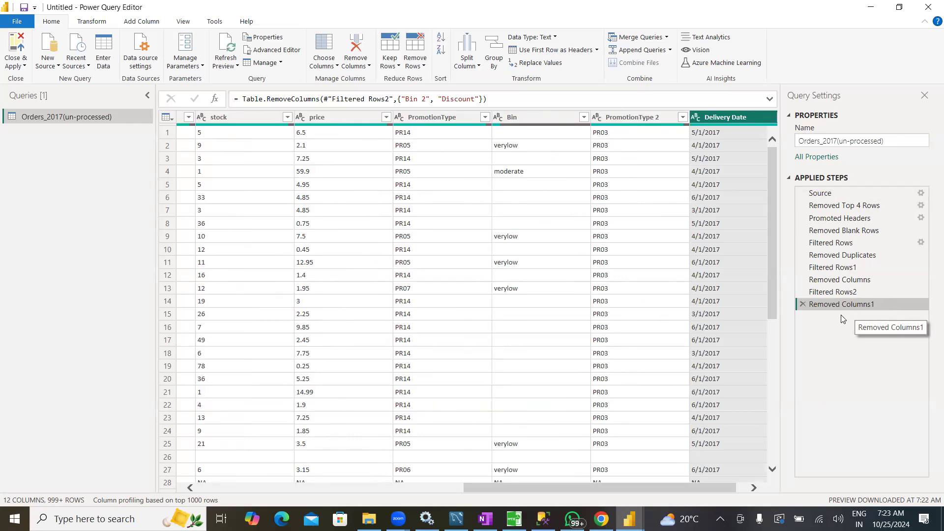
pyautogui.click(804, 305)
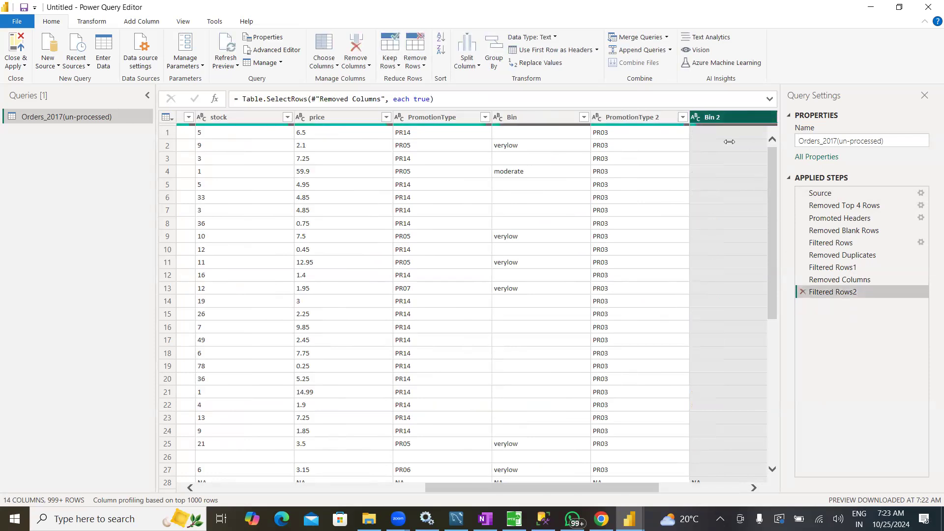
pyautogui.moveTo(616, 492); pyautogui.dragTo(704, 492)
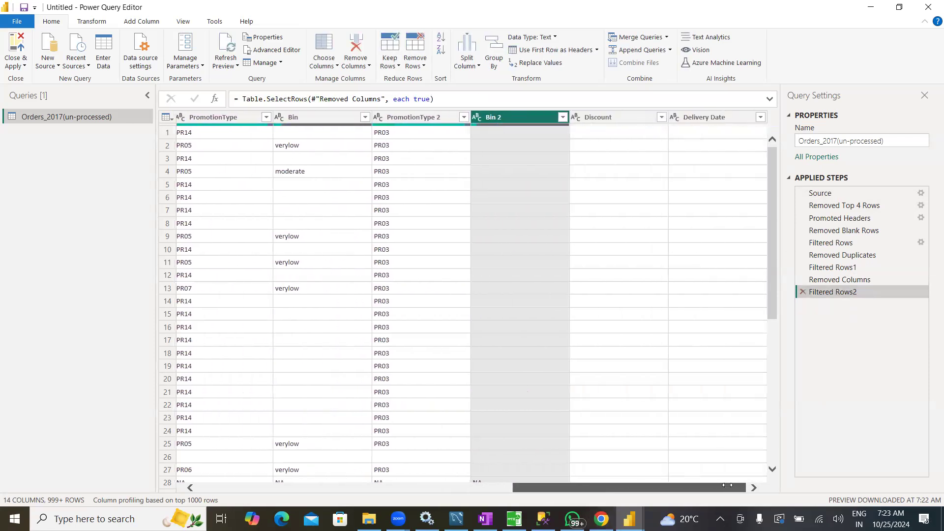
pyautogui.click(597, 121)
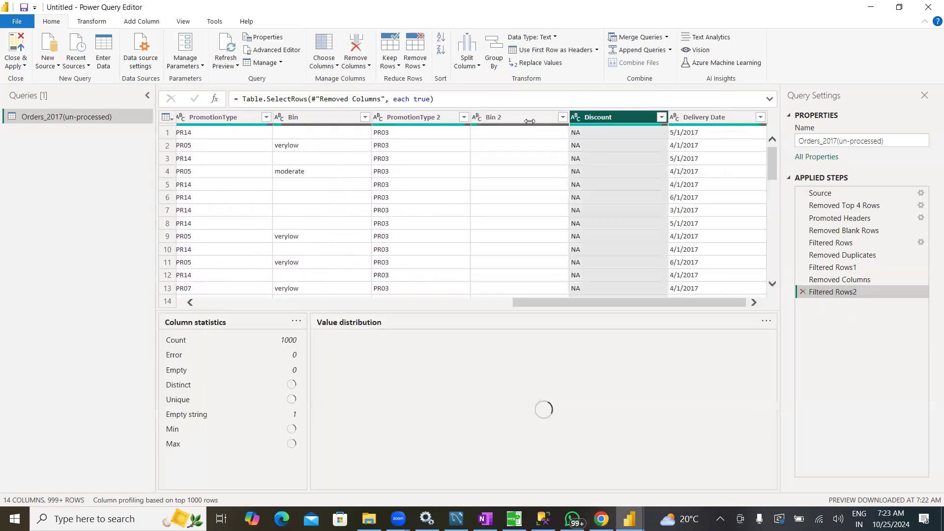
pyautogui.click(521, 121)
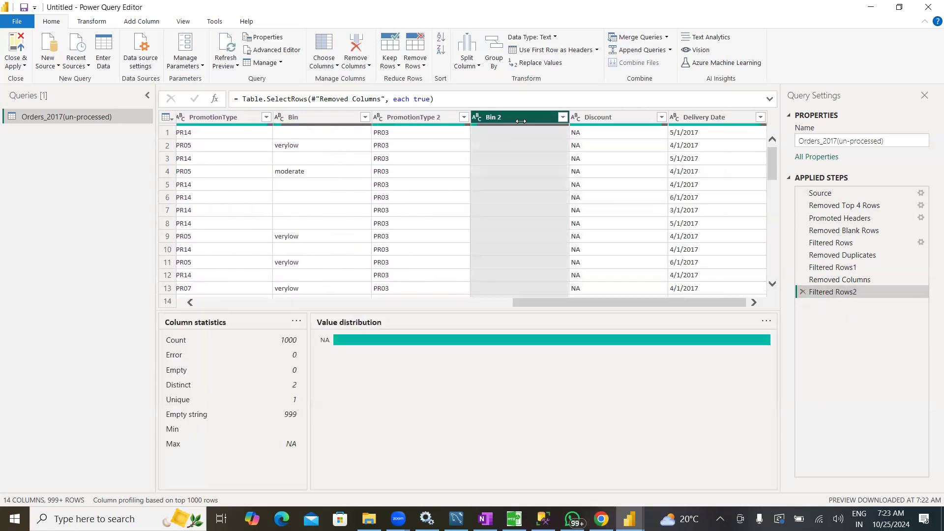
pyautogui.rightClick(520, 114)
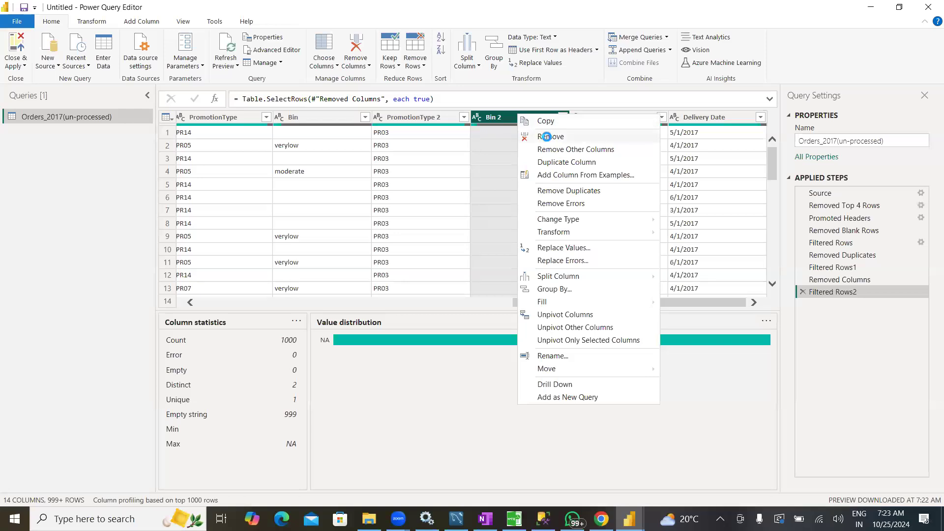
pyautogui.click(544, 137)
pyautogui.rightClick(634, 125)
pyautogui.click(639, 78)
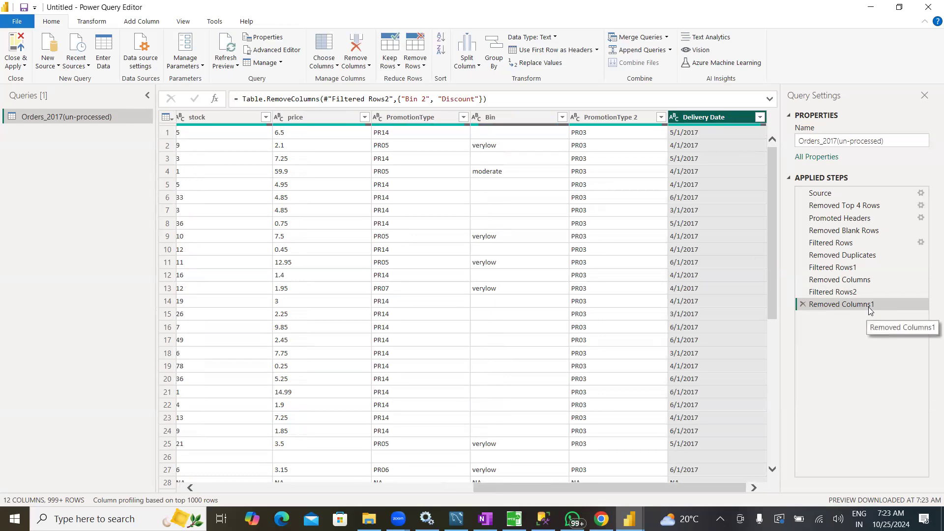
# Delete the last column-removal step and use Choose Columns to keep every column except Bin 2 and Discount
pyautogui.moveTo(627, 489); pyautogui.dragTo(271, 466)
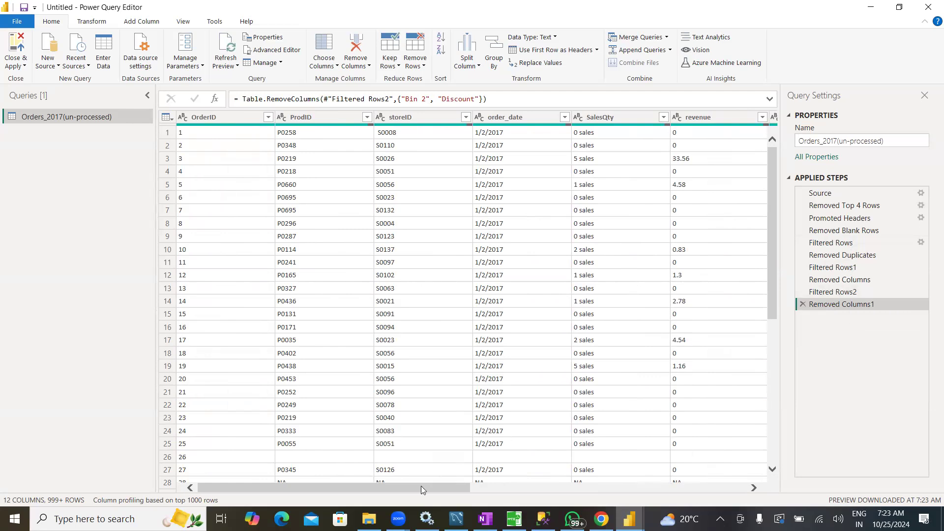
pyautogui.moveTo(421, 486); pyautogui.dragTo(722, 494)
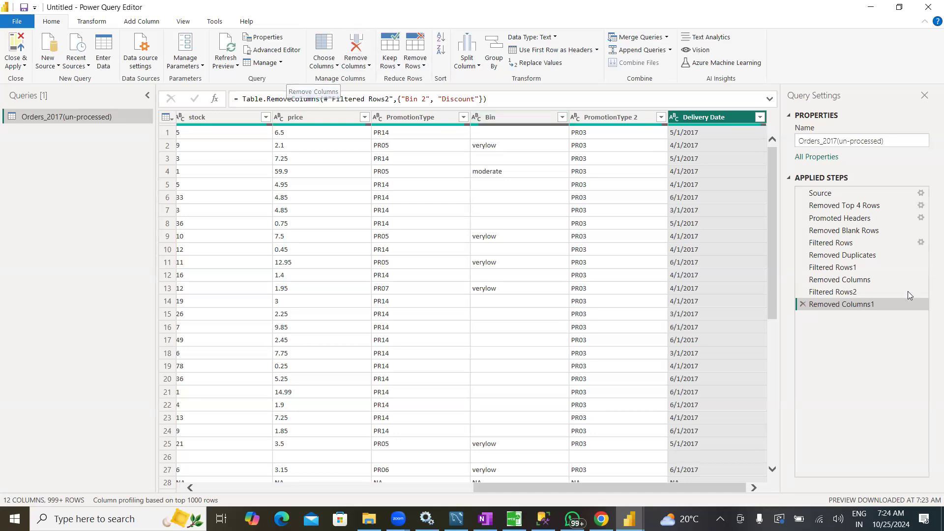
pyautogui.click(803, 306)
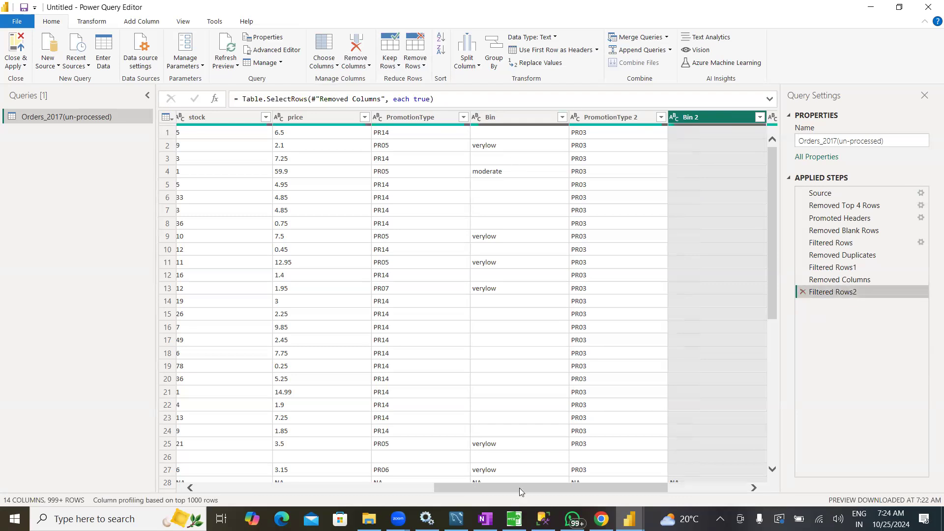
pyautogui.moveTo(520, 488); pyautogui.dragTo(211, 484)
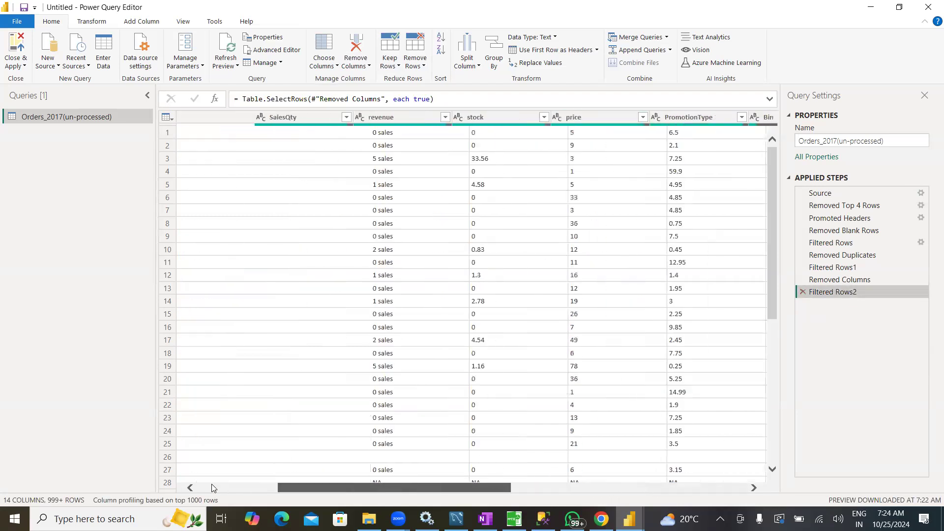
pyautogui.click(334, 67)
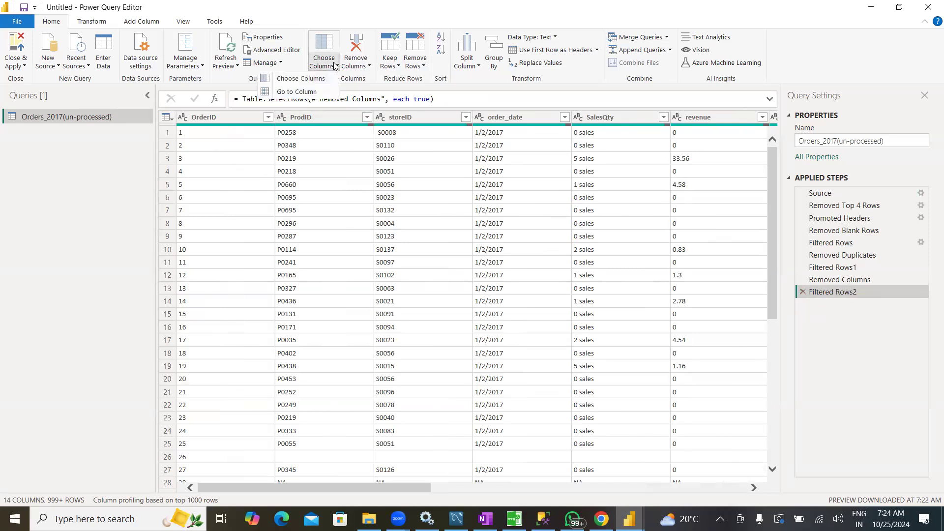
pyautogui.click(300, 79)
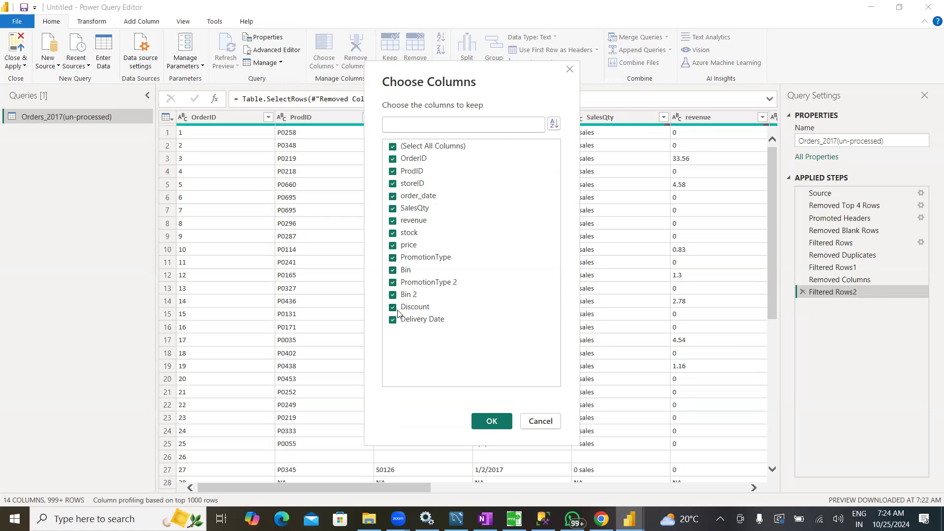
pyautogui.click(410, 296)
pyautogui.click(407, 310)
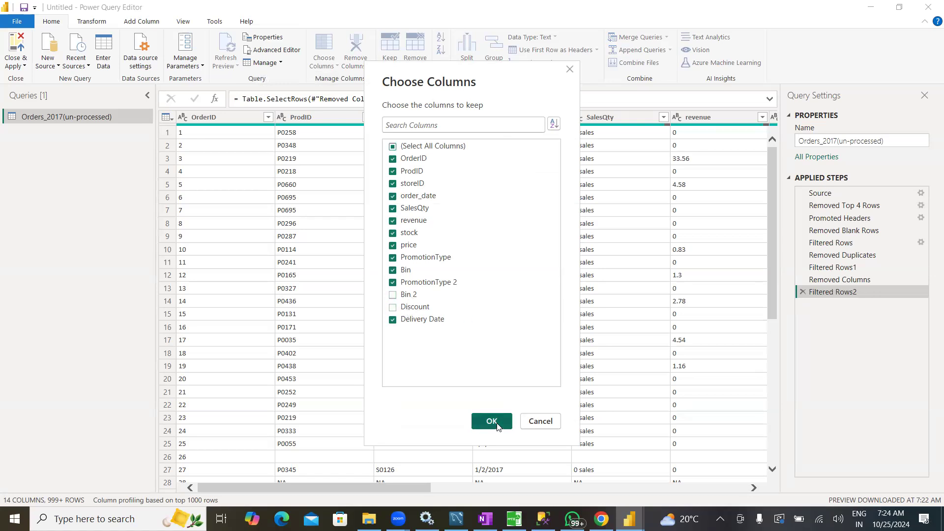
pyautogui.click(492, 421)
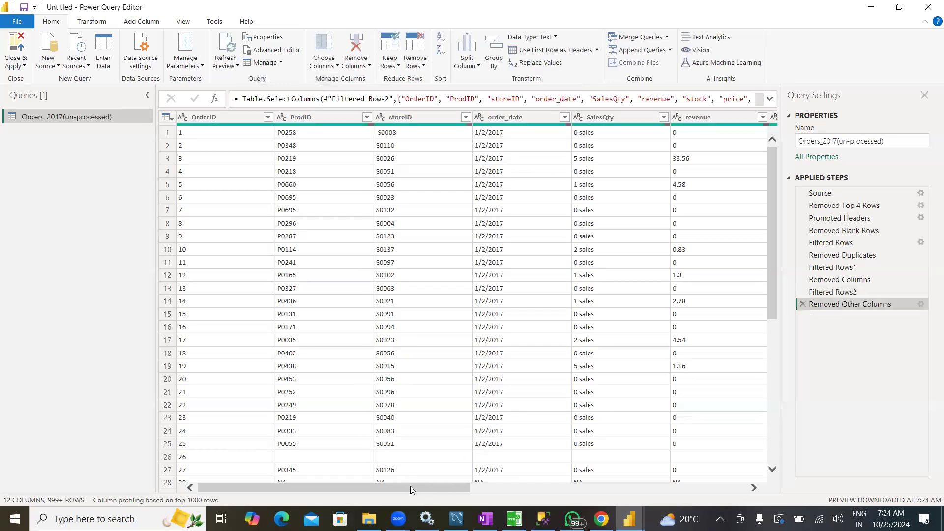
pyautogui.moveTo(486, 490); pyautogui.dragTo(718, 487)
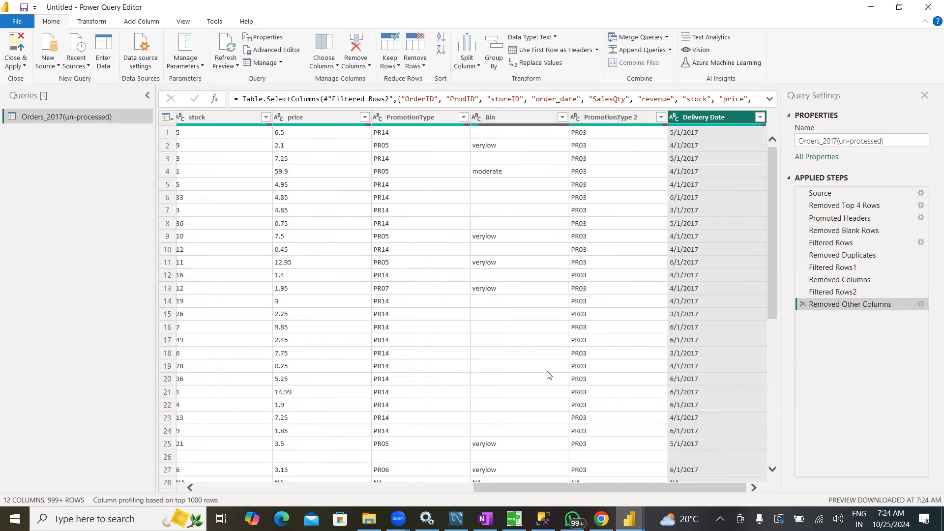
pyautogui.moveTo(592, 486); pyautogui.dragTo(285, 482)
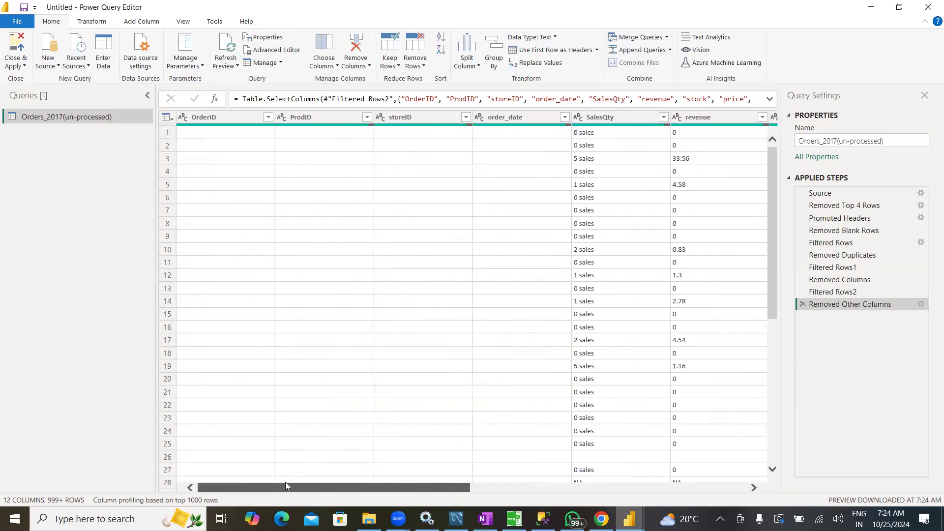
# Look over the remaining columns and jump to PromotionType 2 with Go to Column
pyautogui.click(326, 63)
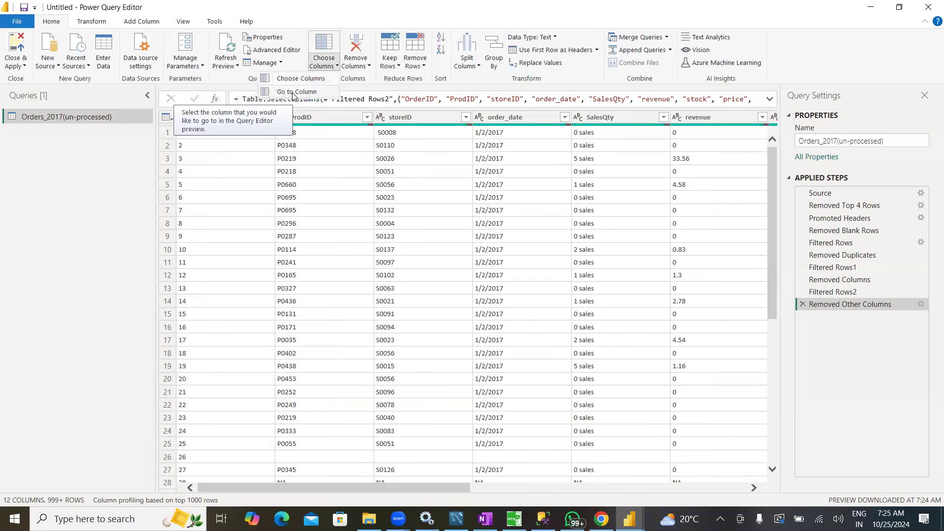
pyautogui.click(114, 209)
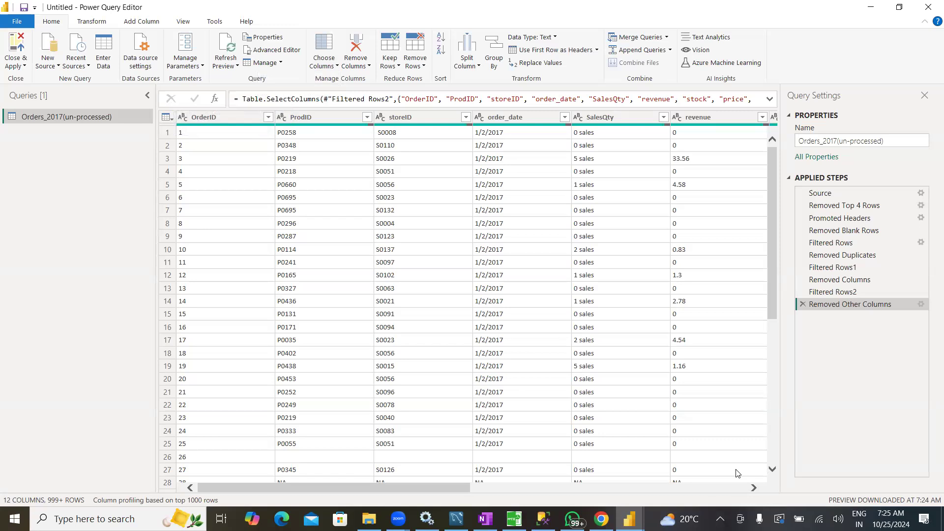
pyautogui.moveTo(393, 490); pyautogui.dragTo(672, 484)
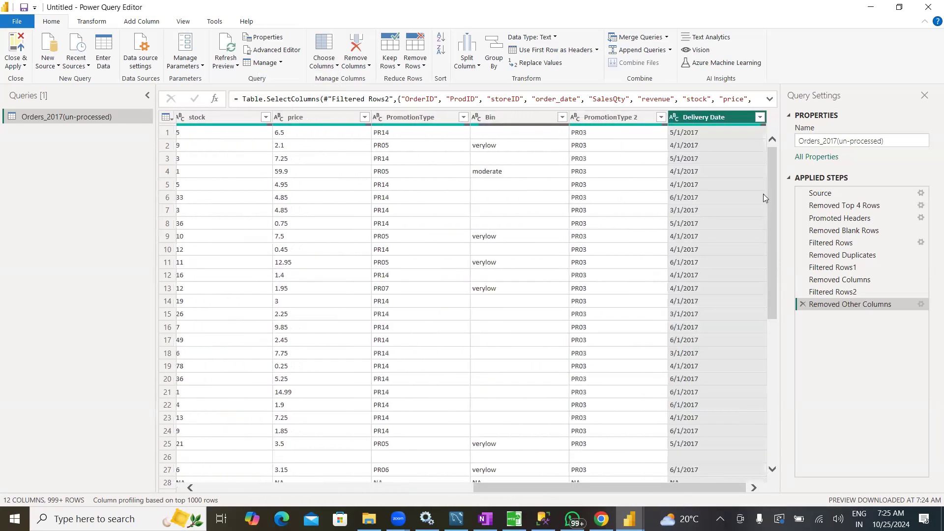
pyautogui.moveTo(566, 492); pyautogui.dragTo(352, 498)
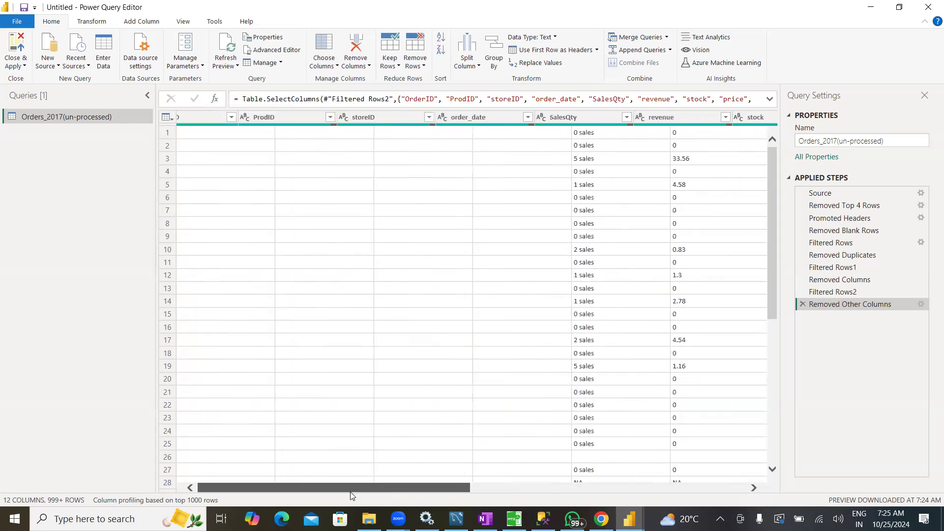
pyautogui.click(333, 65)
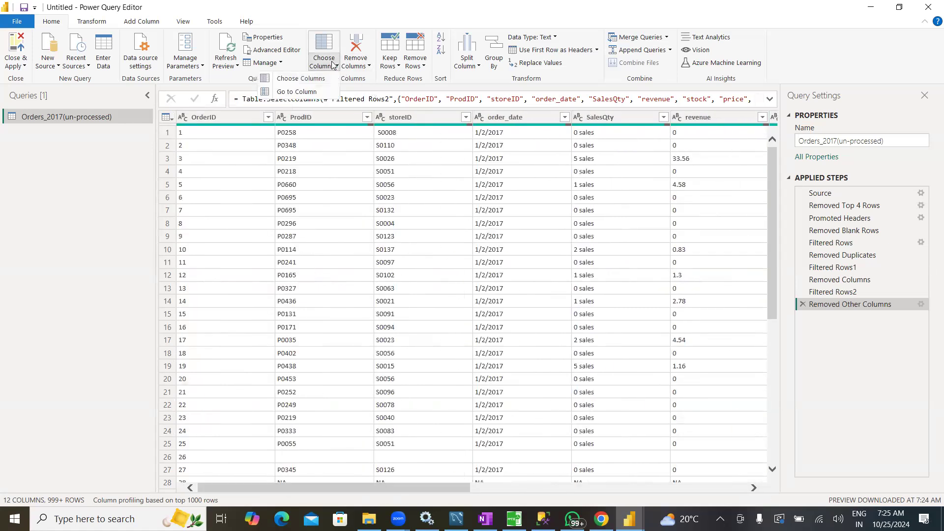
pyautogui.click(299, 93)
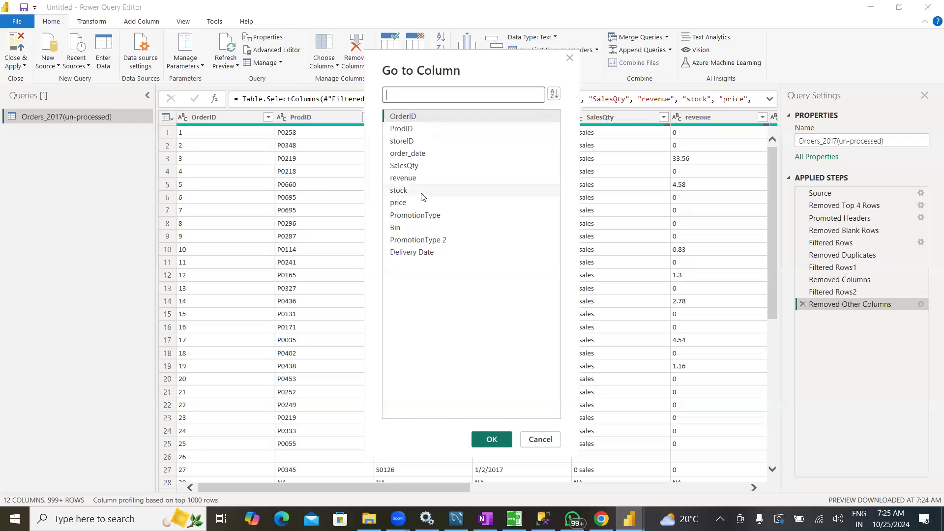
pyautogui.click(409, 241)
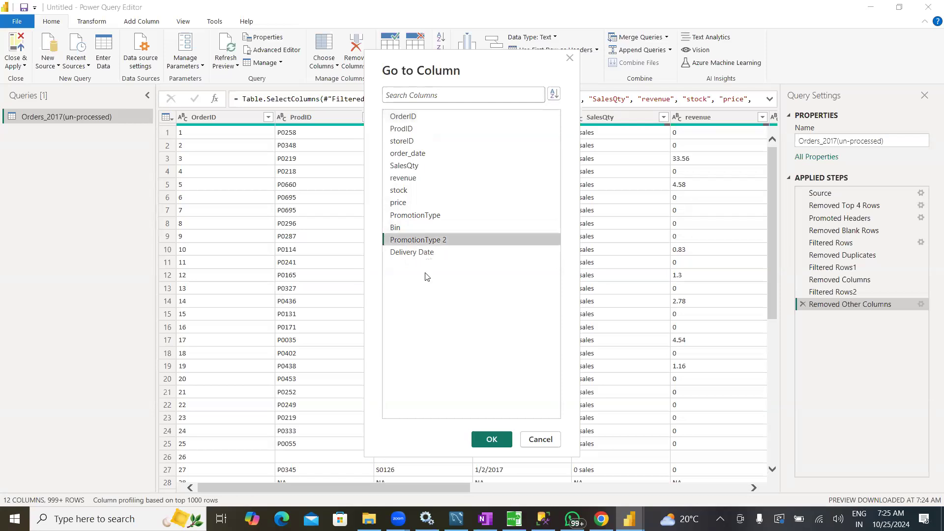
pyautogui.click(492, 440)
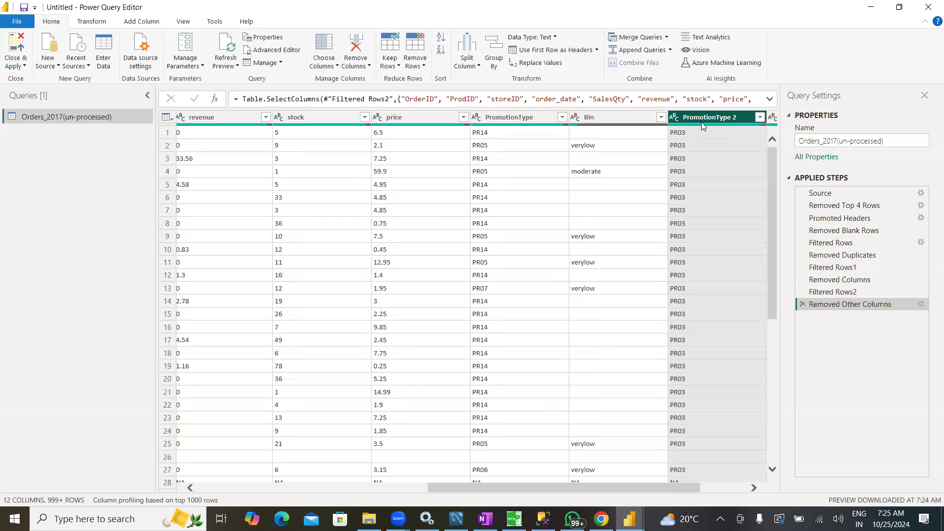
# Filter the OrderID column to exclude the blank order in row 26 and the NA order in row 28
pyautogui.moveTo(568, 489); pyautogui.dragTo(305, 487)
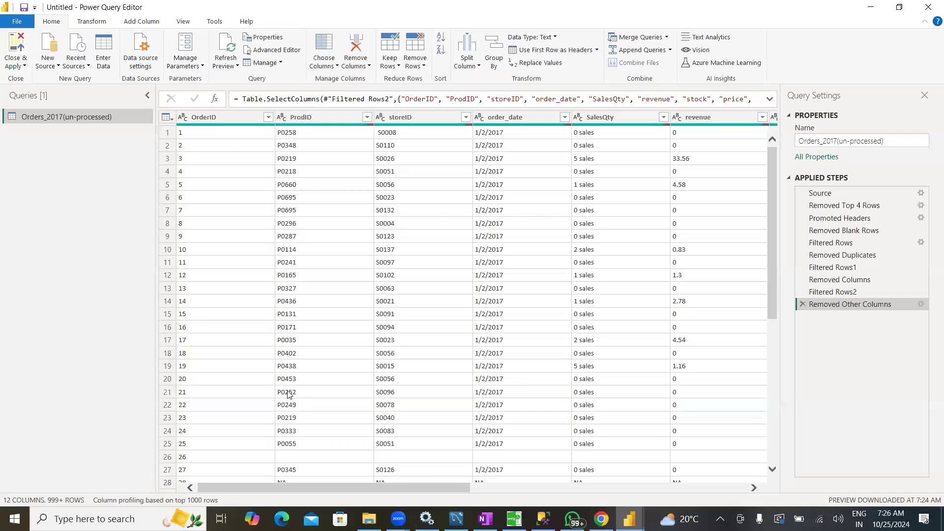
pyautogui.scroll(-2, 290, 394)
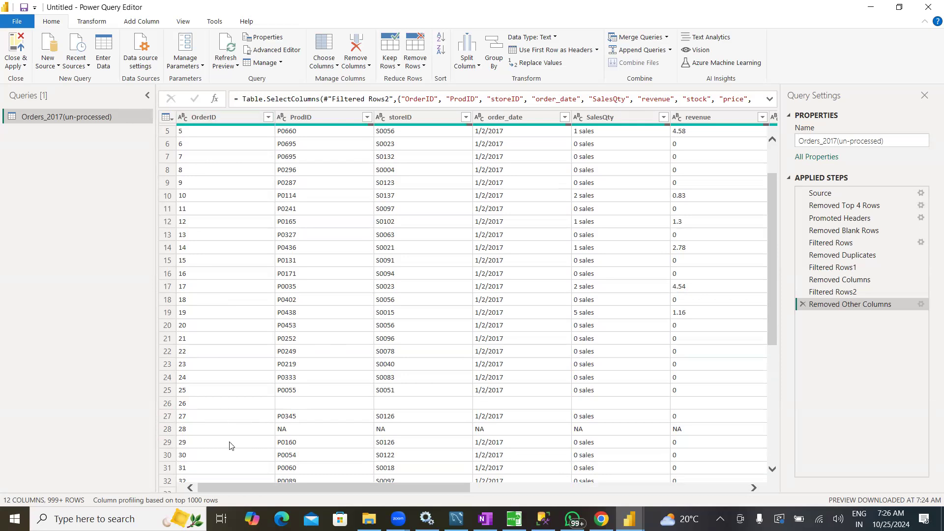
pyautogui.moveTo(253, 488); pyautogui.dragTo(206, 480)
pyautogui.click(268, 118)
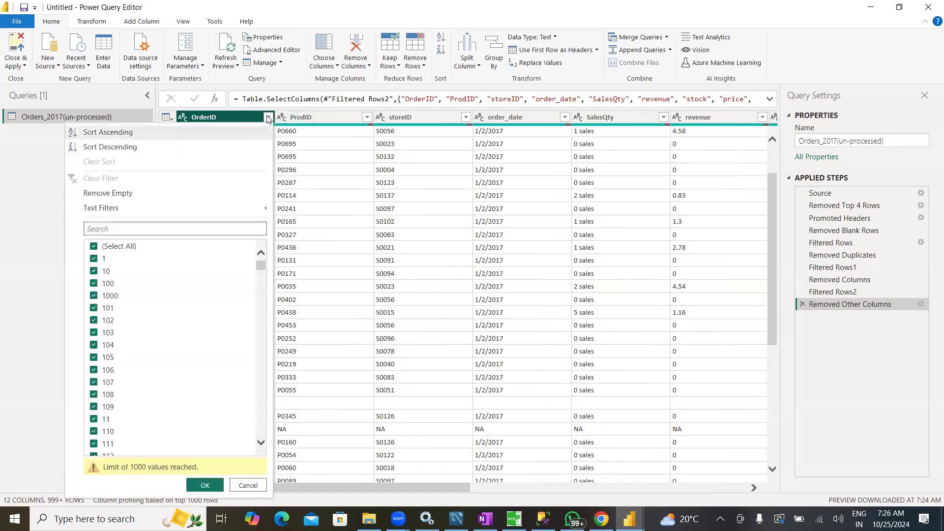
pyautogui.click(139, 229)
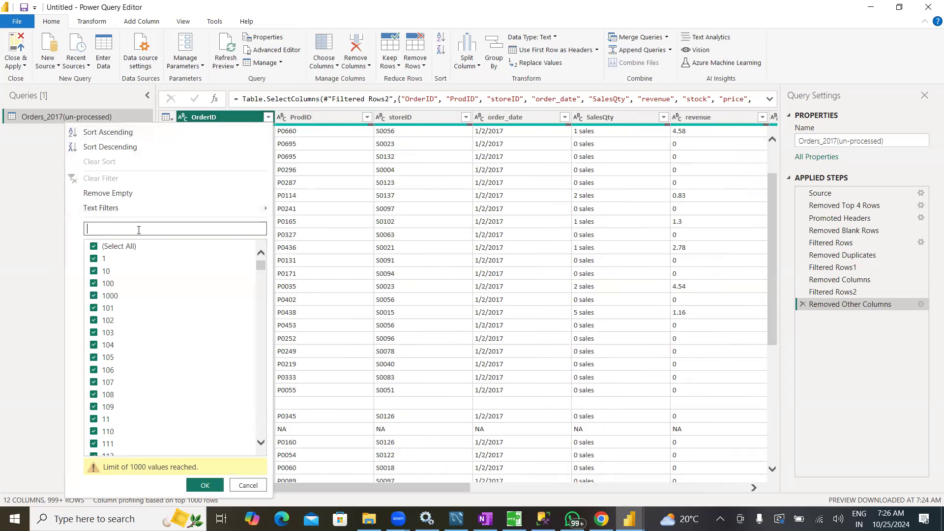
pyautogui.write('26')
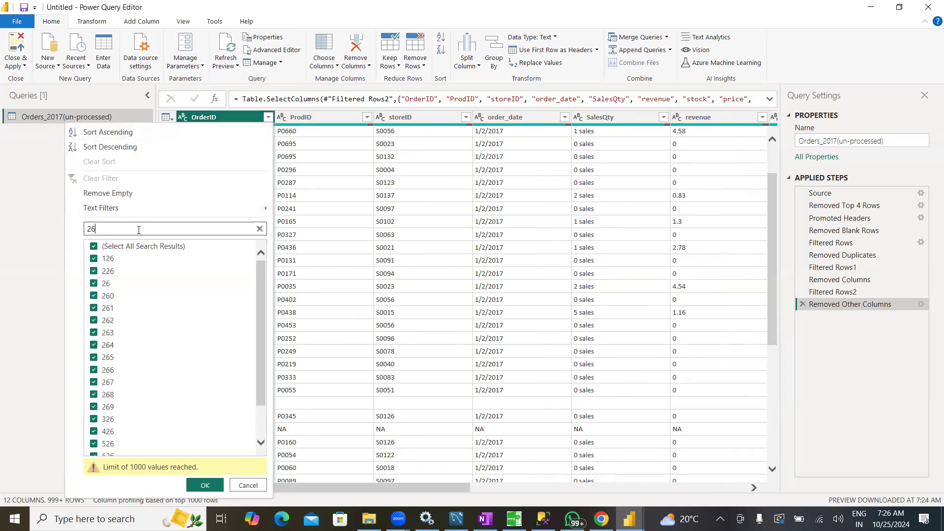
pyautogui.click(94, 284)
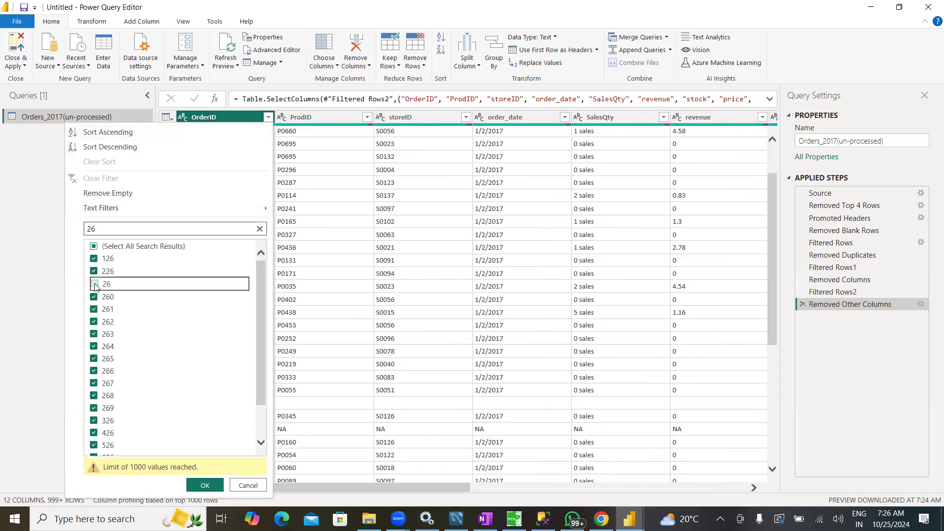
pyautogui.click(126, 228)
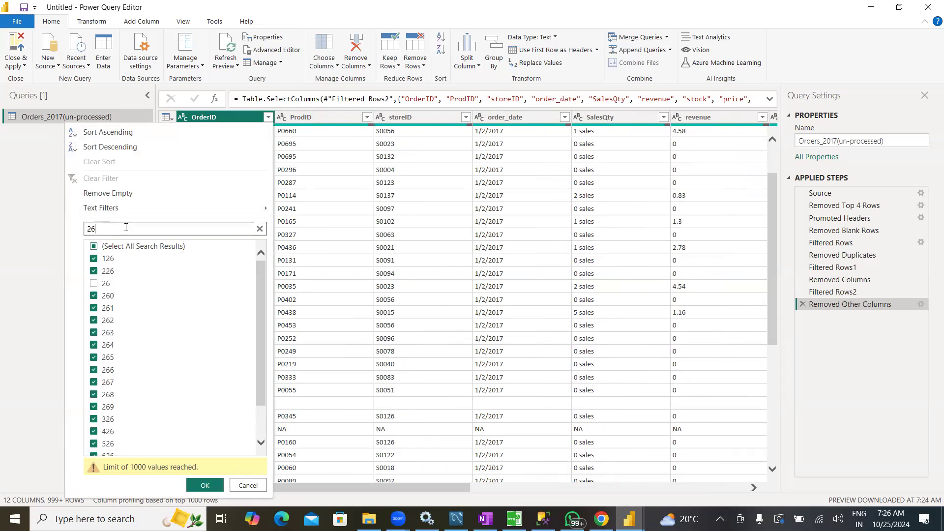
pyautogui.press('BackSpace')
pyautogui.write('8')
pyautogui.click(94, 284)
pyautogui.click(216, 489)
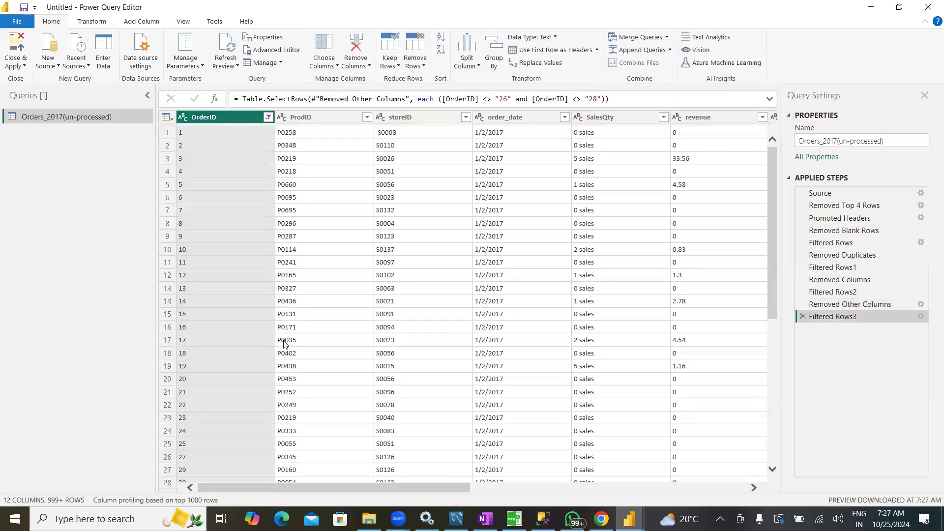
pyautogui.scroll(-3, 230, 343)
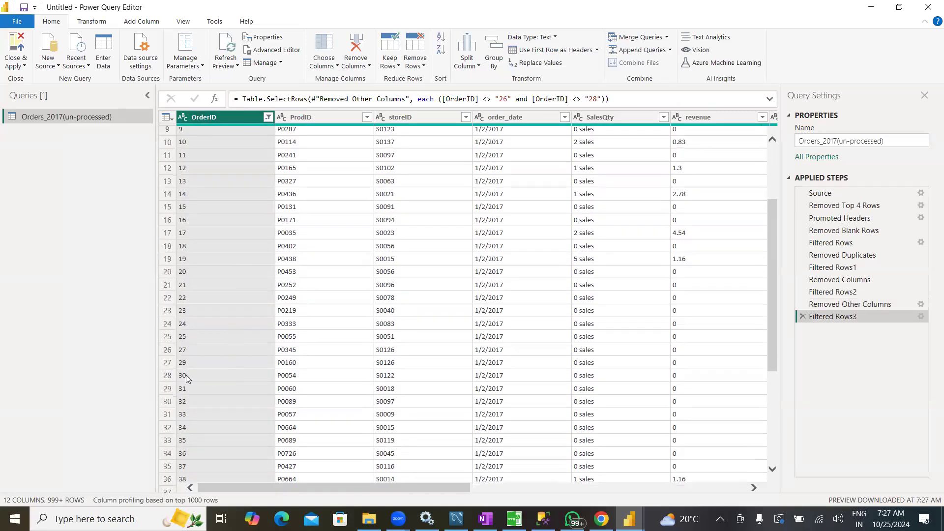
pyautogui.scroll(3, 185, 376)
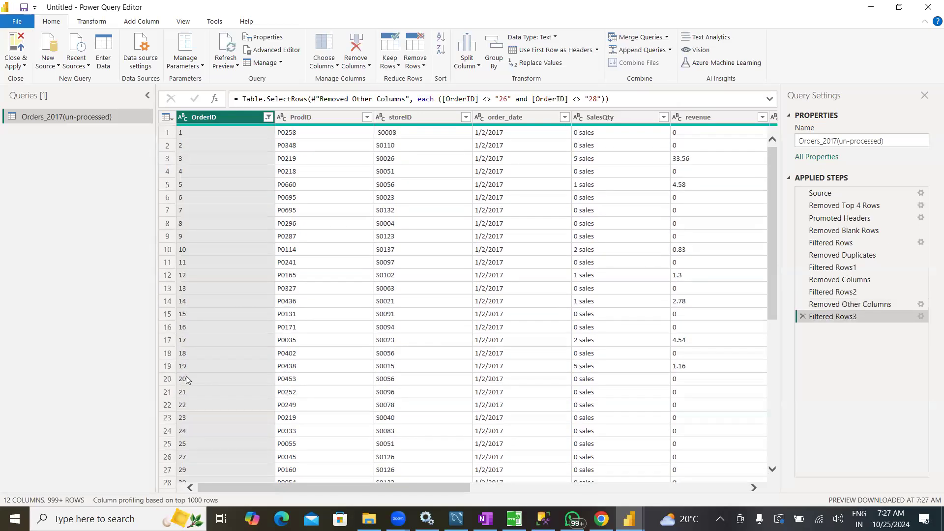
# Review the query's applied steps one by one, from Source through the final OrderID row filter
pyautogui.moveTo(260, 491); pyautogui.dragTo(238, 495)
pyautogui.moveTo(289, 493); pyautogui.dragTo(343, 495)
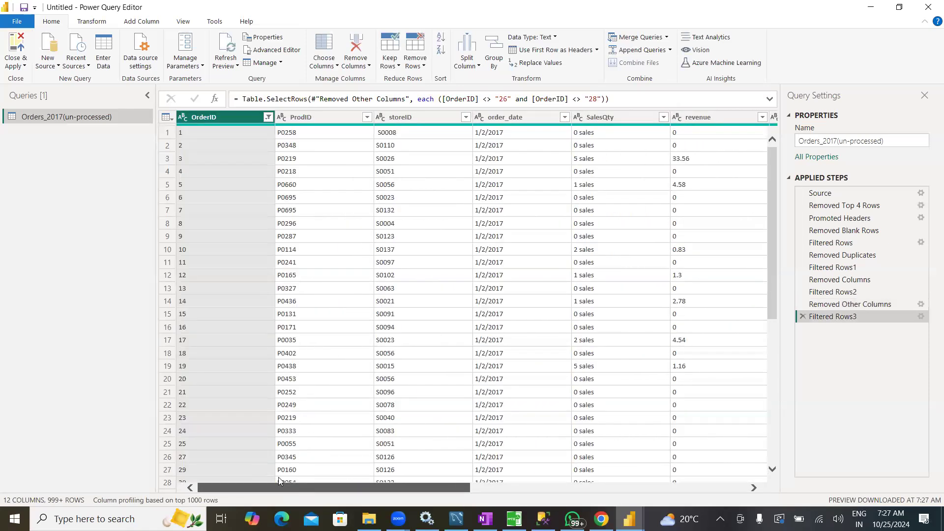
pyautogui.click(836, 192)
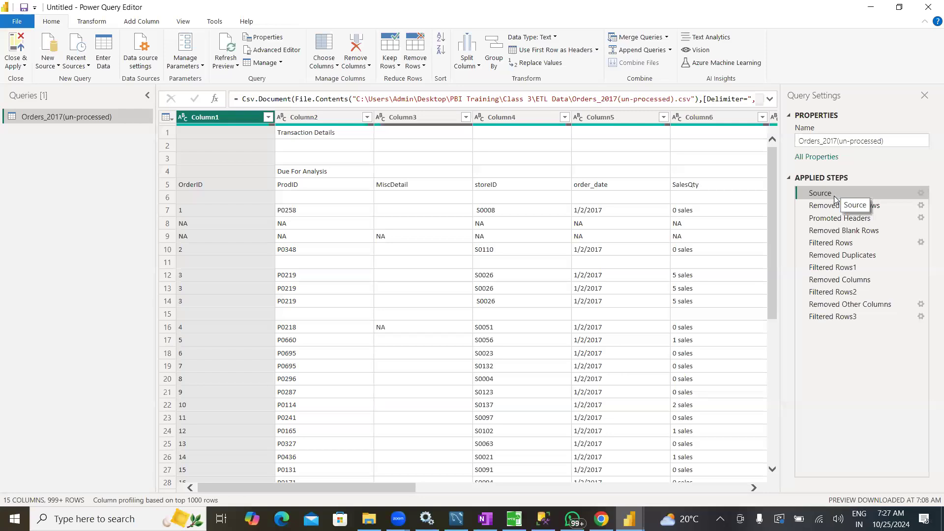
pyautogui.click(831, 205)
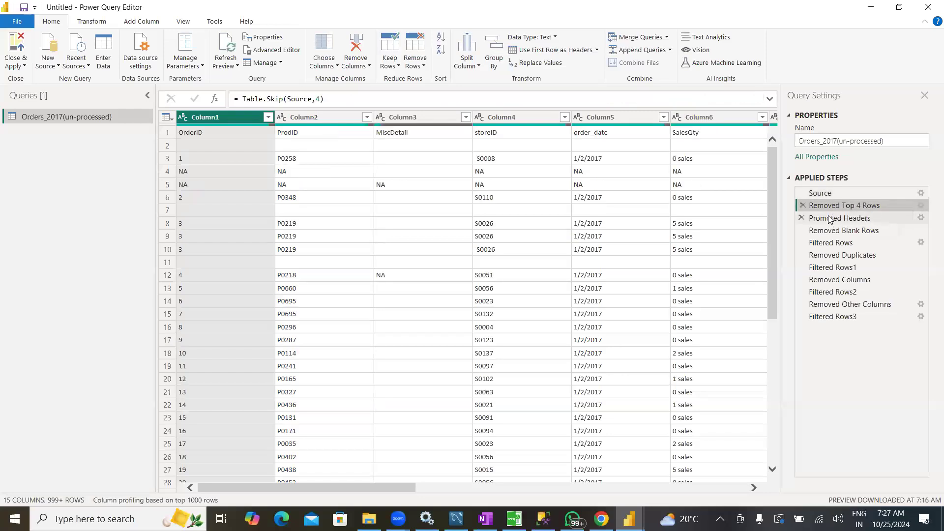
pyautogui.click(830, 220)
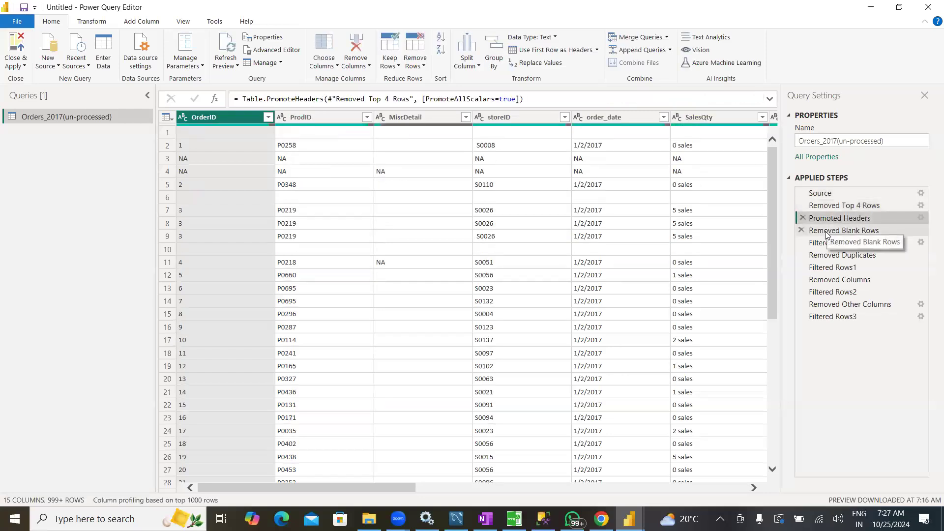
pyautogui.click(826, 233)
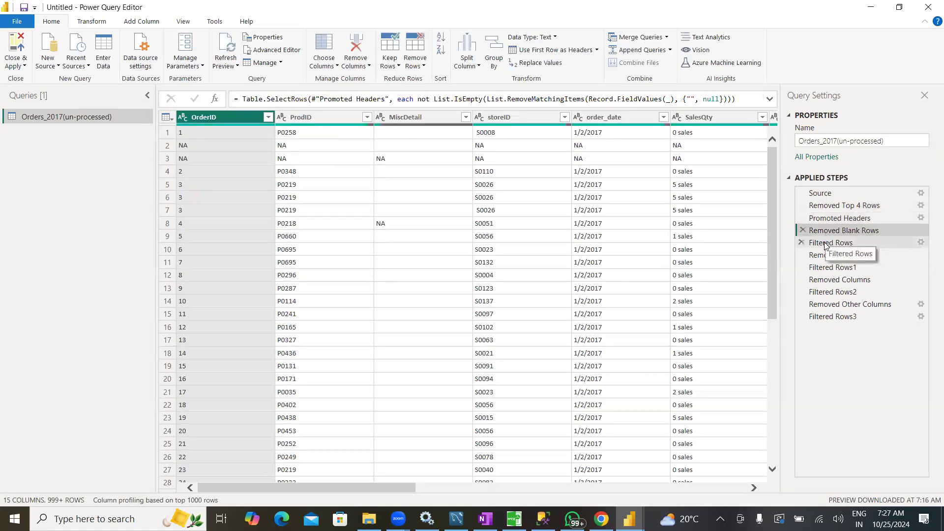
pyautogui.click(827, 243)
pyautogui.click(825, 256)
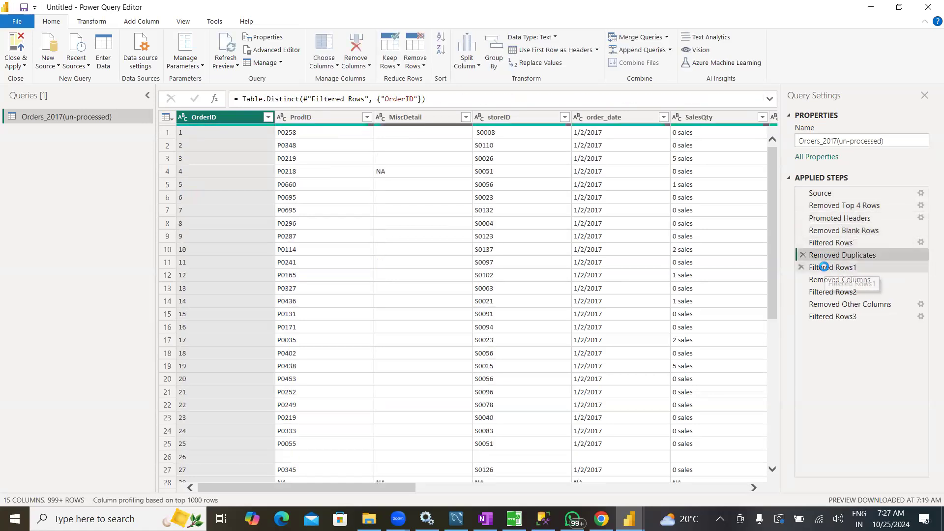
pyautogui.click(823, 267)
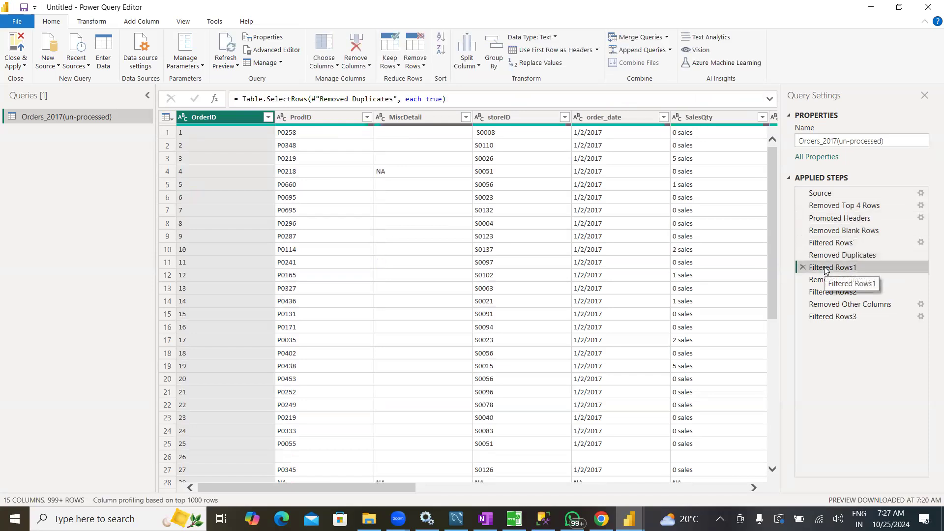
pyautogui.click(825, 284)
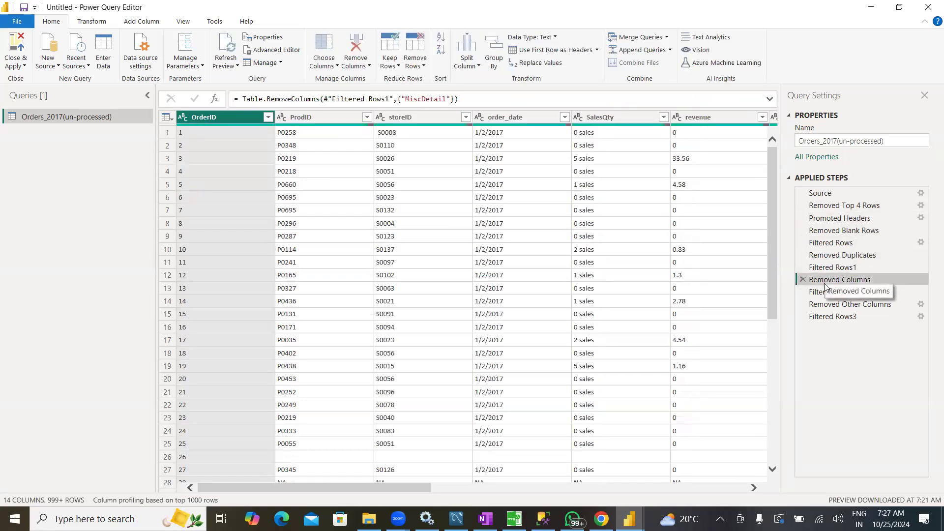
pyautogui.click(821, 295)
pyautogui.click(823, 306)
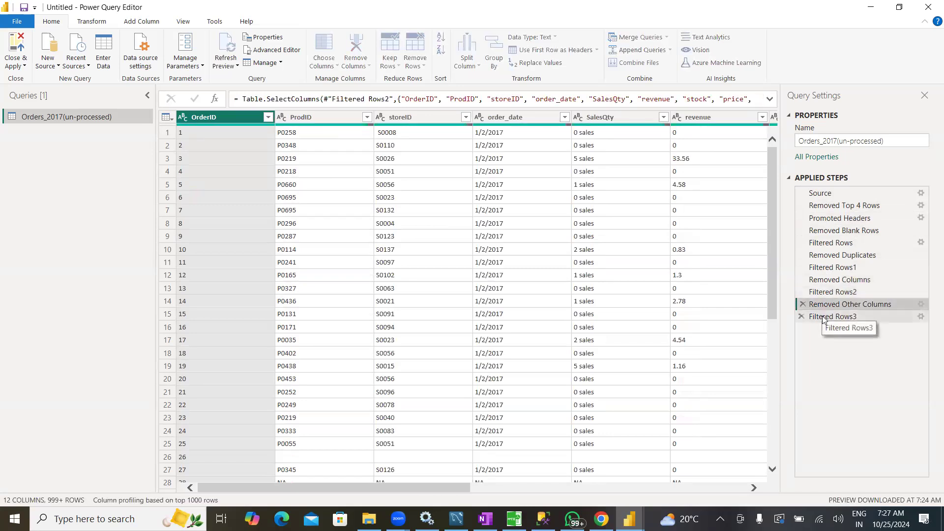
pyautogui.click(824, 317)
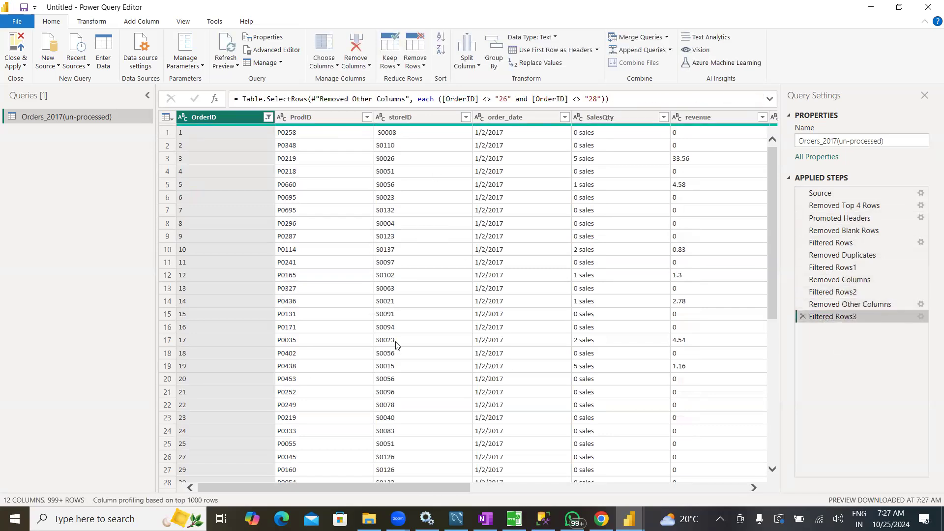
# Look over all columns and rows of the filtered orders table, checking their contents from OrderID to Delivery Date
pyautogui.moveTo(349, 488); pyautogui.dragTo(287, 483)
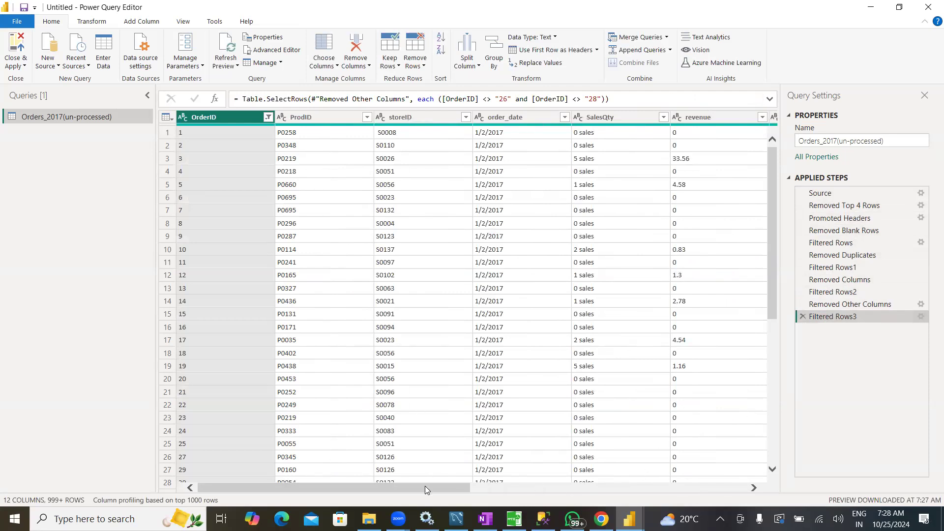
pyautogui.moveTo(421, 489); pyautogui.dragTo(322, 488)
pyautogui.moveTo(401, 486); pyautogui.dragTo(697, 497)
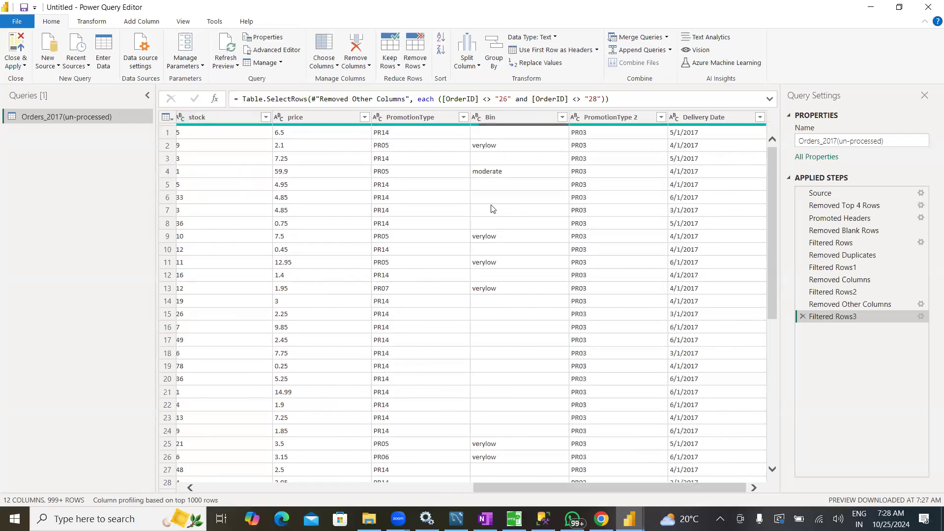
pyautogui.moveTo(525, 487); pyautogui.dragTo(243, 480)
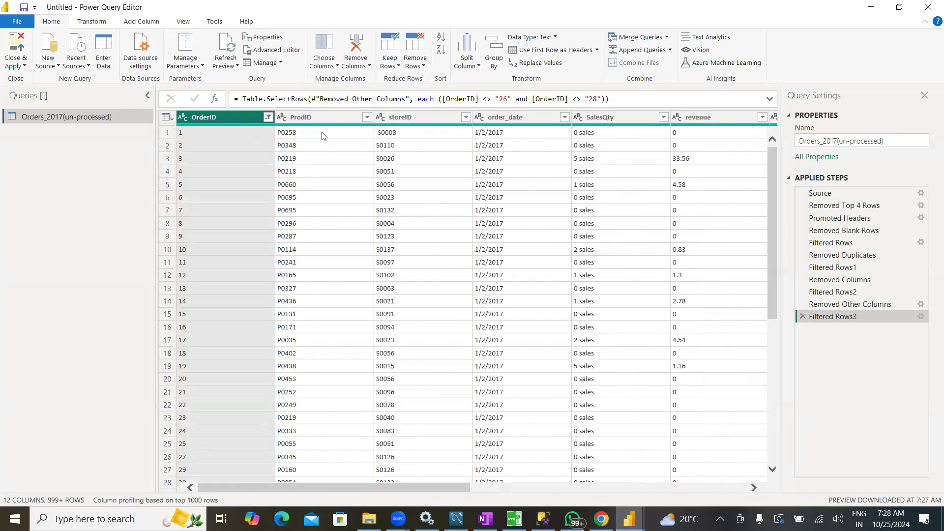
pyautogui.moveTo(456, 491); pyautogui.dragTo(543, 504)
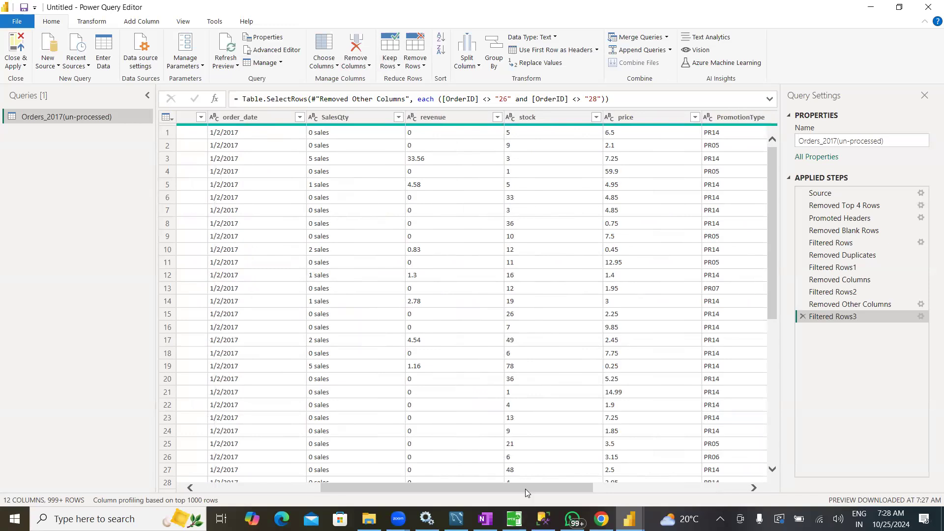
pyautogui.moveTo(525, 489); pyautogui.dragTo(379, 493)
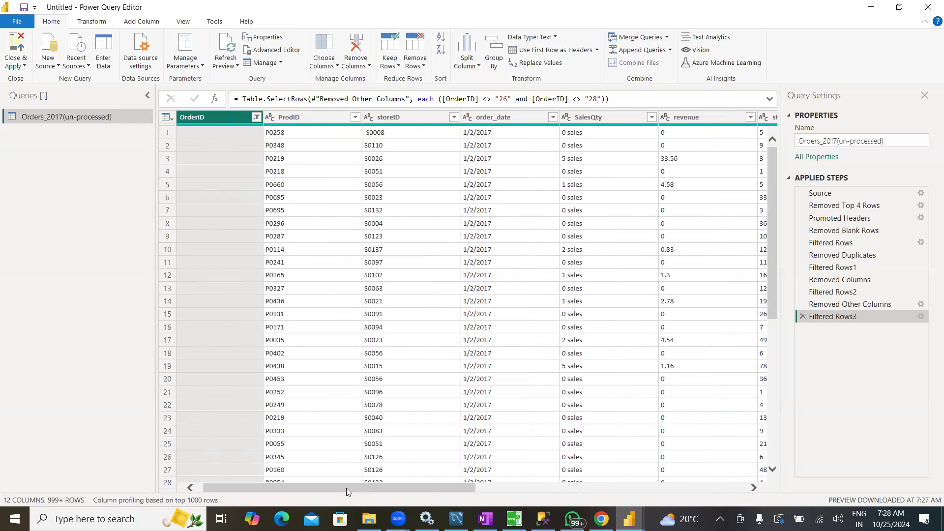
pyautogui.moveTo(346, 488); pyautogui.dragTo(308, 492)
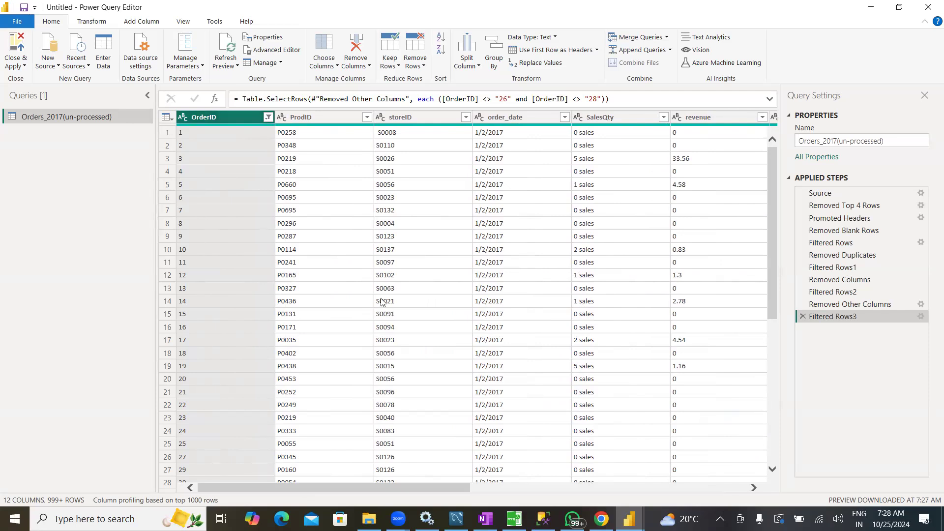
pyautogui.scroll(-9, 221, 266)
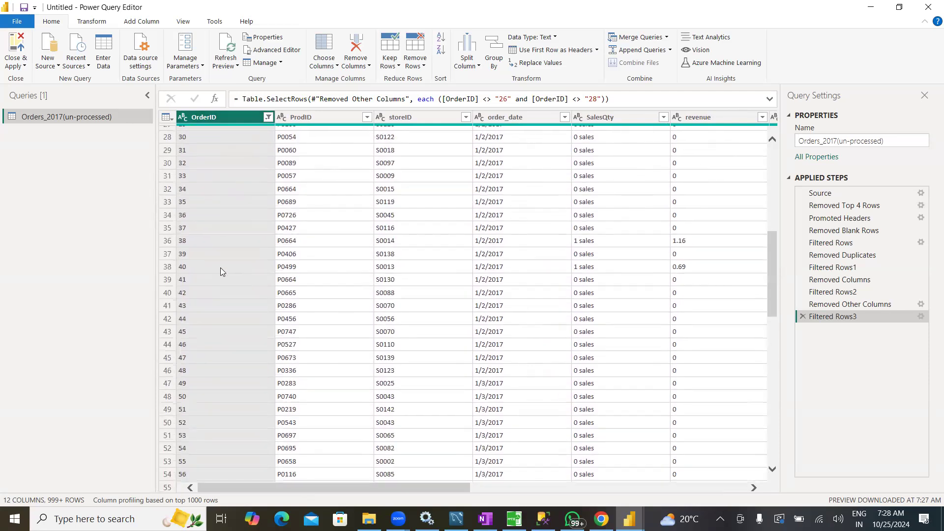
pyautogui.scroll(-20, 220, 271)
pyautogui.scroll(-17, 213, 275)
pyautogui.scroll(20, 213, 275)
pyautogui.scroll(20, 214, 279)
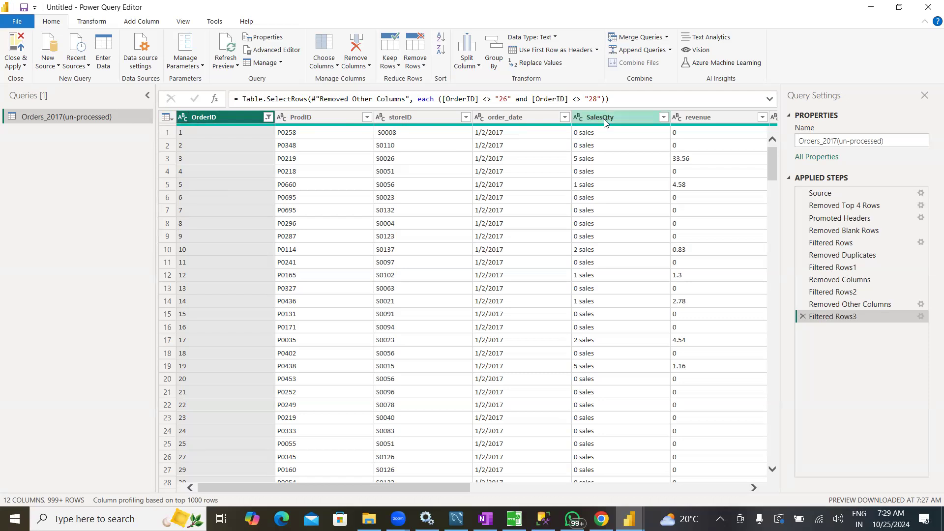
# Change the OrderID column's data type to Whole Number
pyautogui.moveTo(447, 487); pyautogui.dragTo(732, 485)
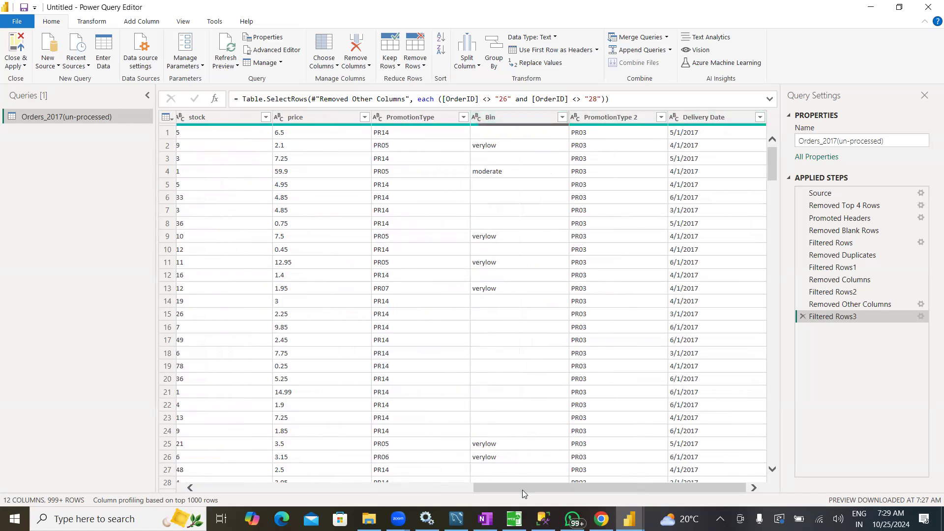
pyautogui.moveTo(522, 489); pyautogui.dragTo(212, 483)
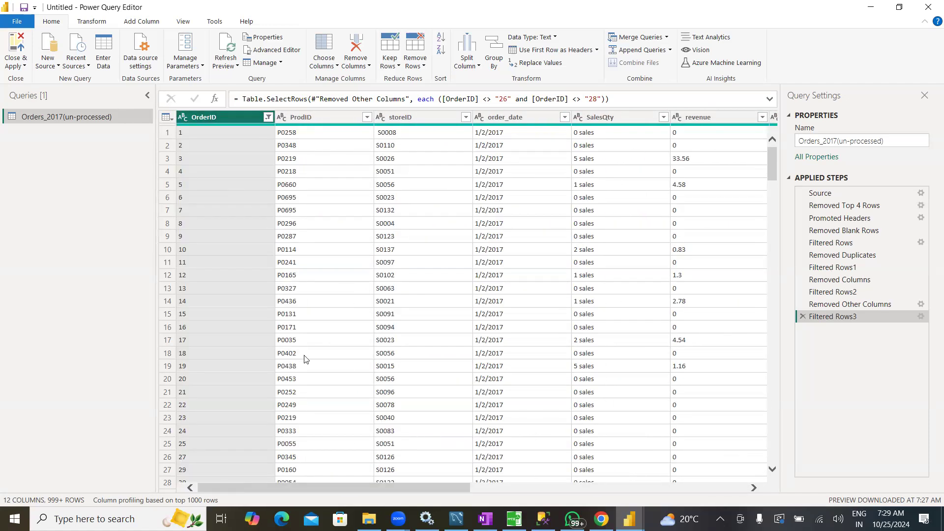
pyautogui.click(182, 120)
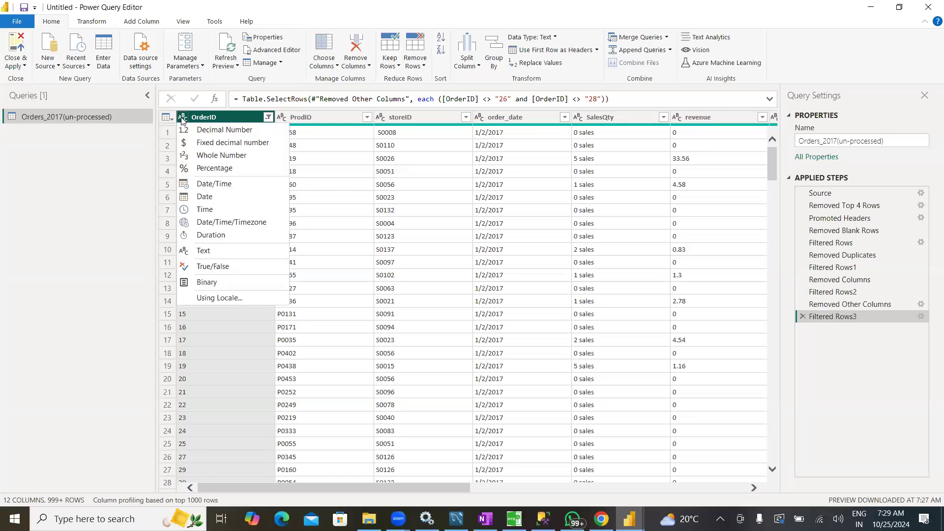
pyautogui.click(201, 156)
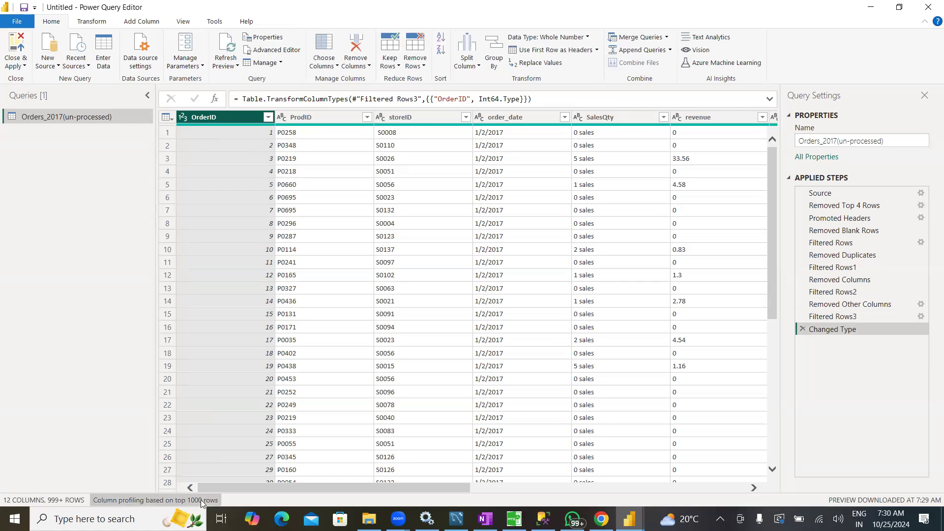
# Set column profiling to be based on the entire data set and look through the rows
pyautogui.click(166, 501)
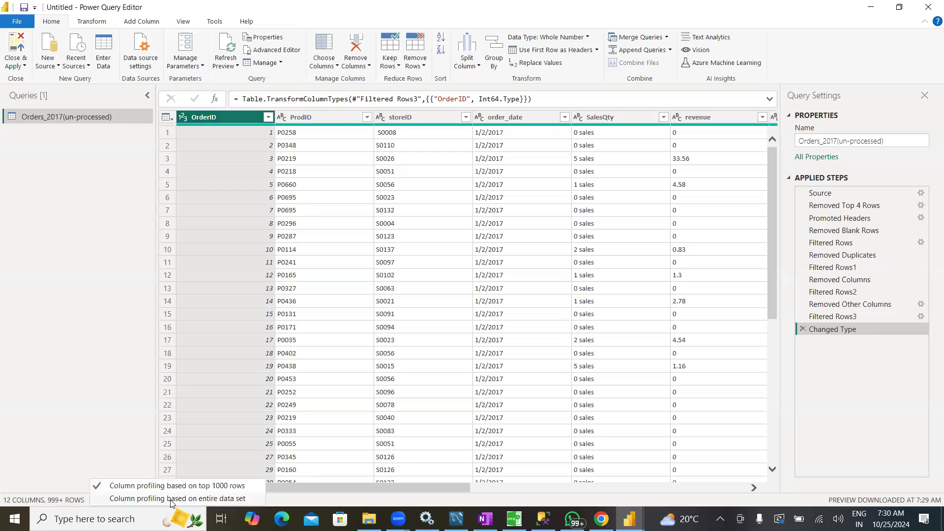
pyautogui.click(170, 499)
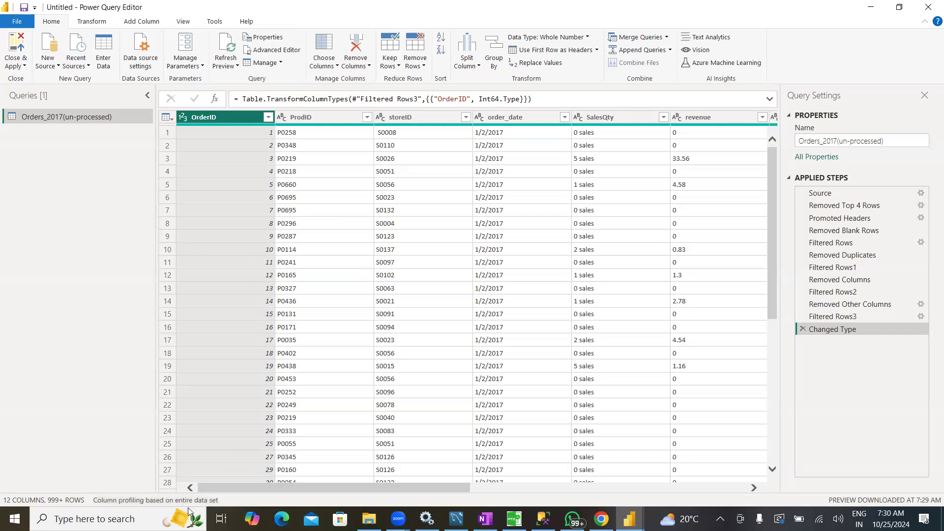
pyautogui.scroll(-20, 199, 402)
pyautogui.scroll(-20, 198, 402)
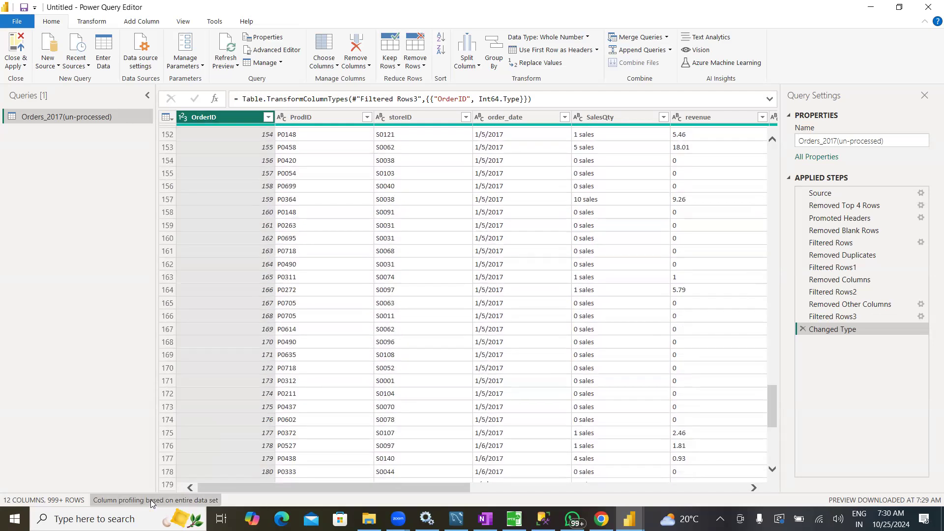
pyautogui.scroll(20, 278, 289)
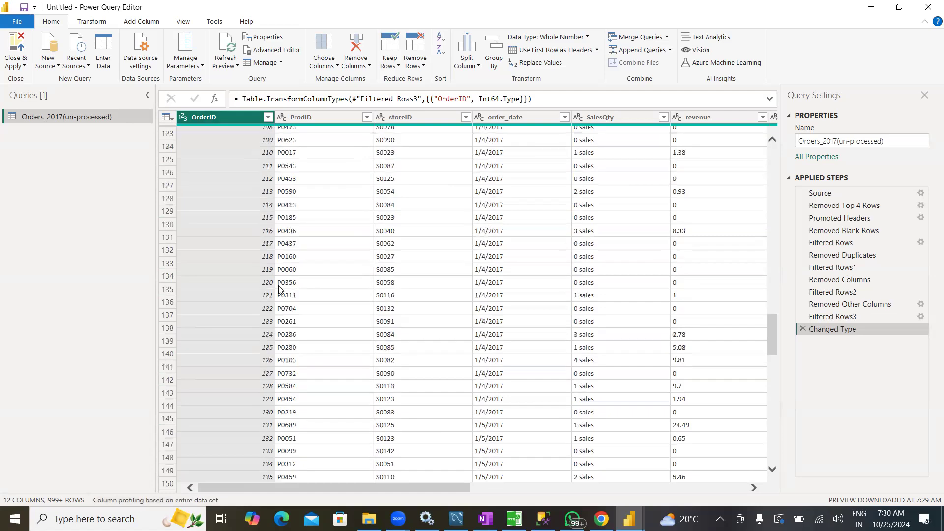
pyautogui.scroll(17, 278, 290)
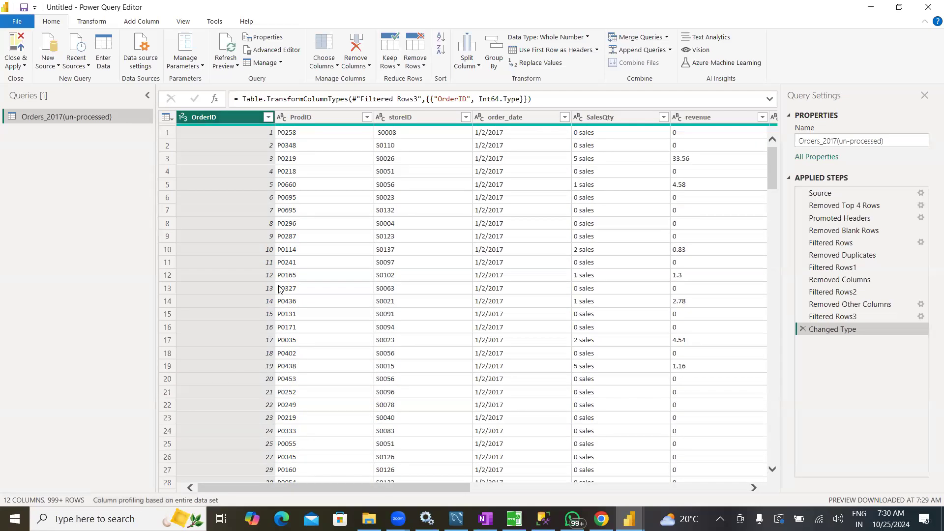
pyautogui.click(202, 501)
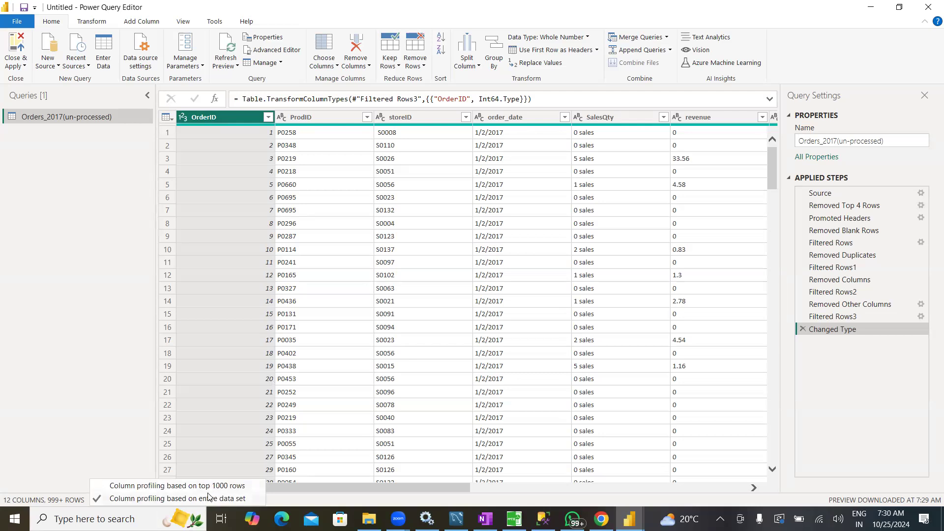
pyautogui.click(137, 449)
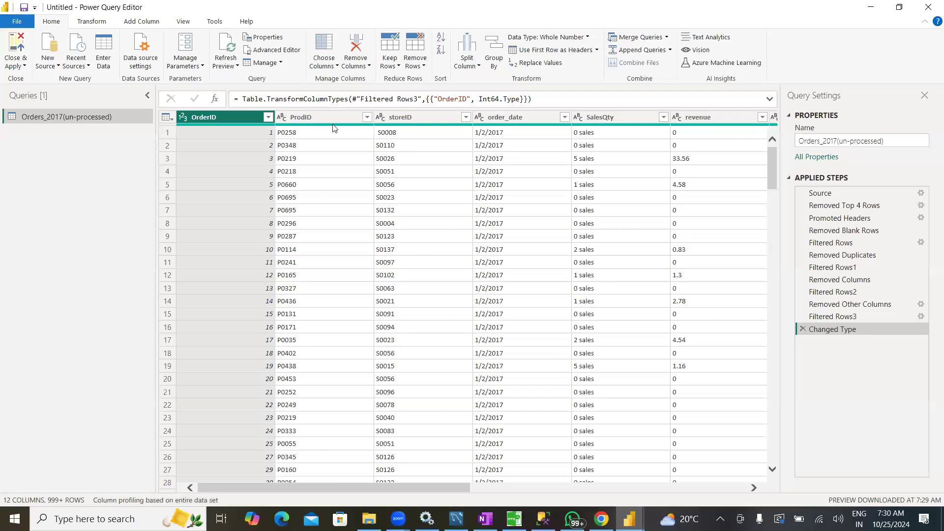
# Examine the column statistics and value distribution of the ProdID, OrderID, storeID and order_date columns
pyautogui.click(311, 119)
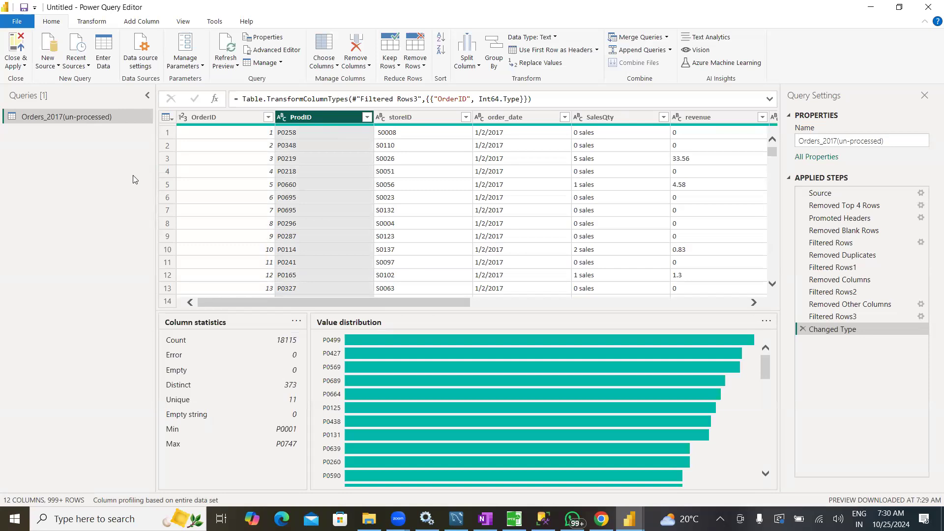
pyautogui.click(208, 118)
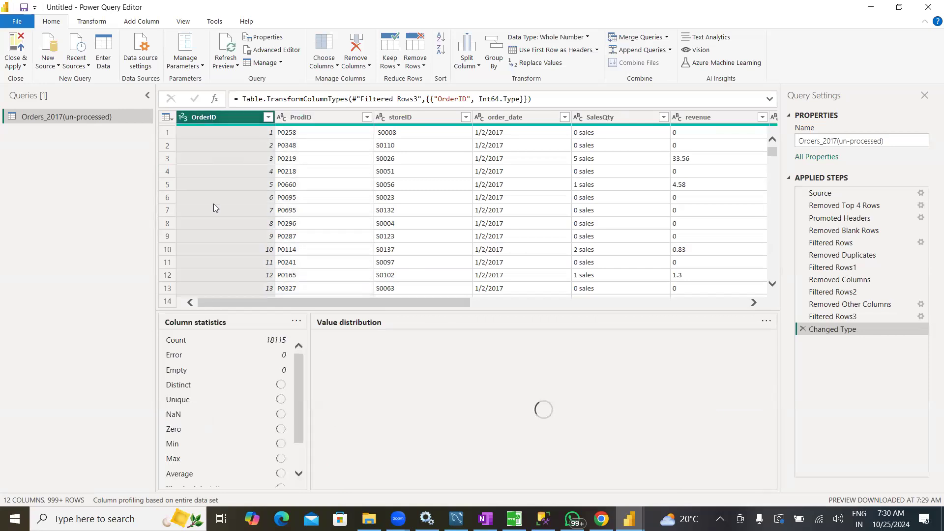
pyautogui.click(310, 285)
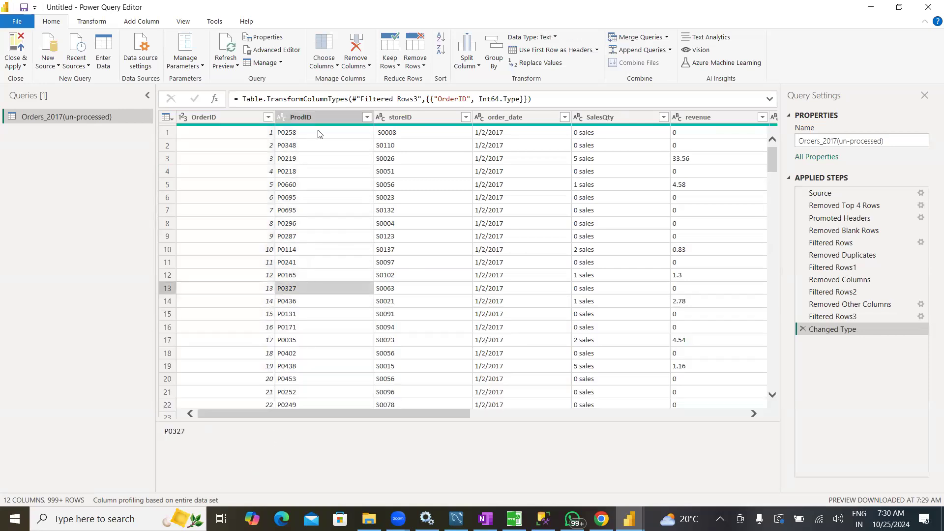
pyautogui.click(304, 119)
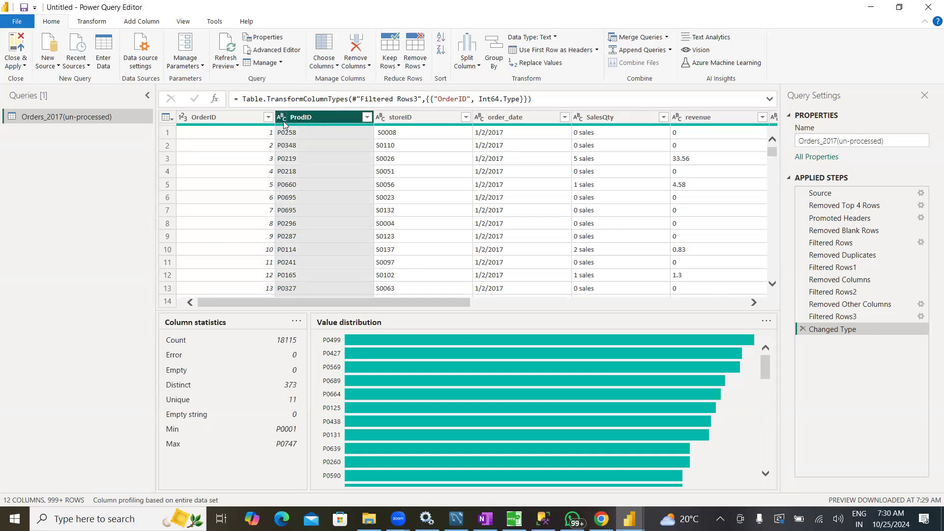
pyautogui.click(417, 117)
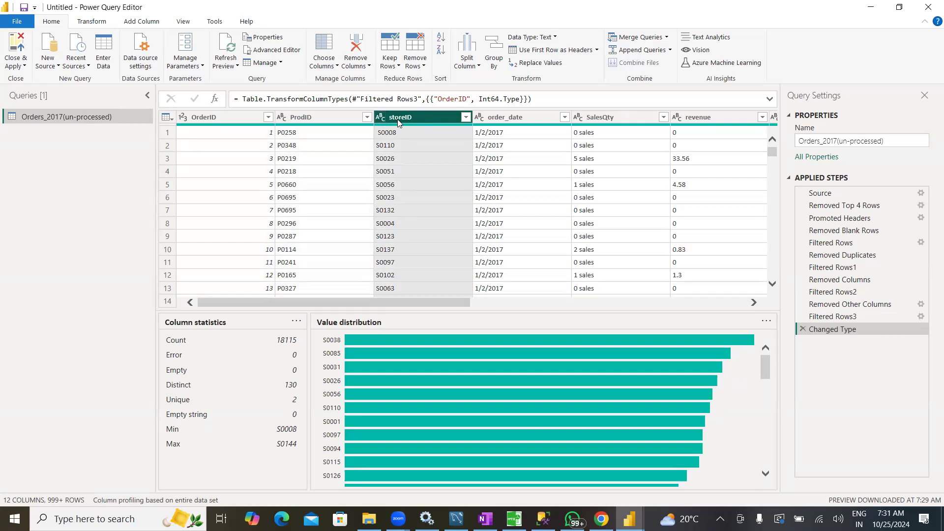
pyautogui.click(507, 119)
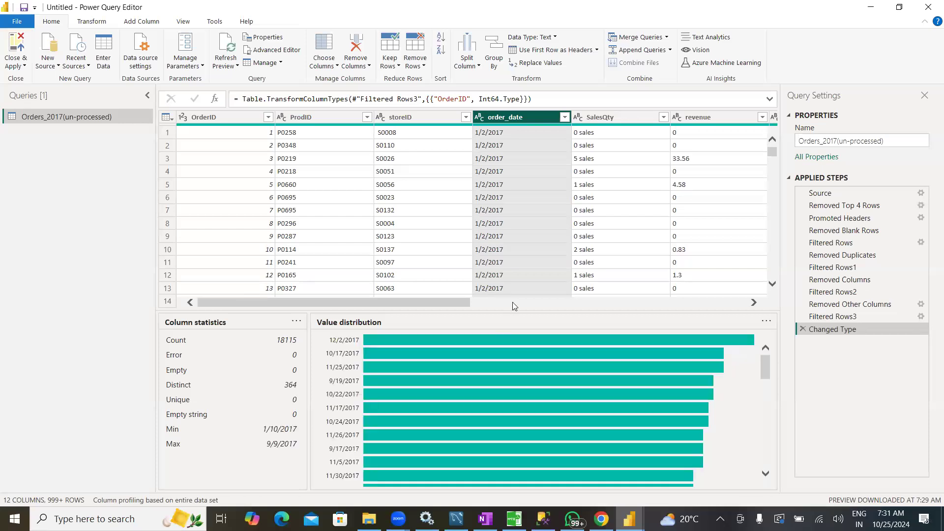
# Change the order_date column's data type to Date
pyautogui.click(513, 303)
pyautogui.click(513, 303)
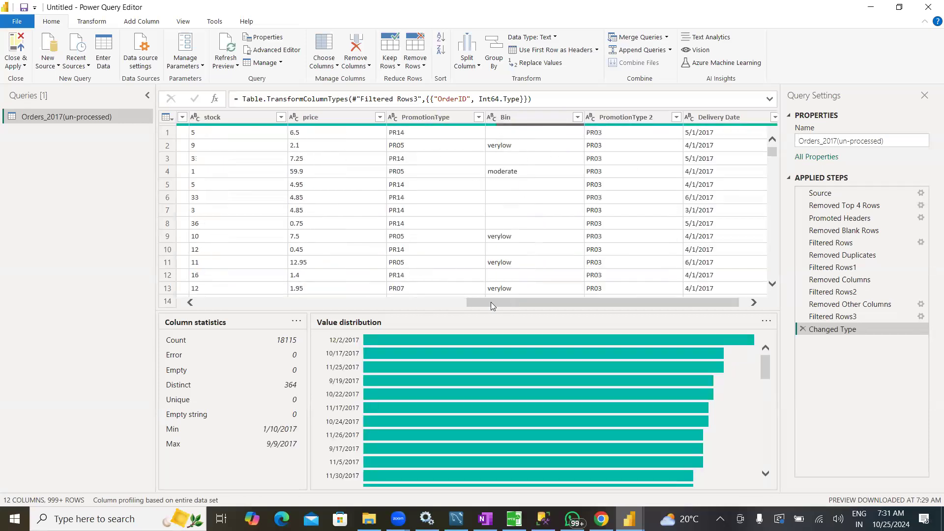
pyautogui.click(387, 303)
pyautogui.click(387, 303)
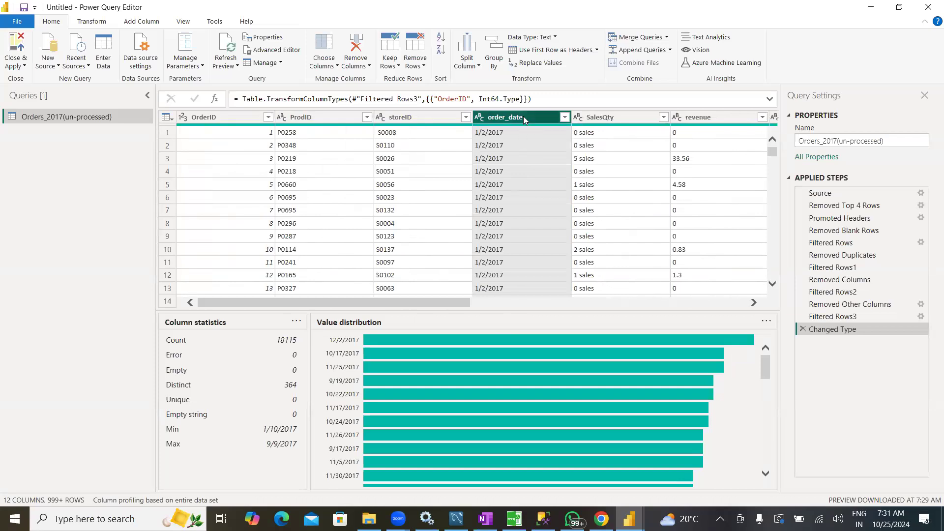
pyautogui.click(479, 118)
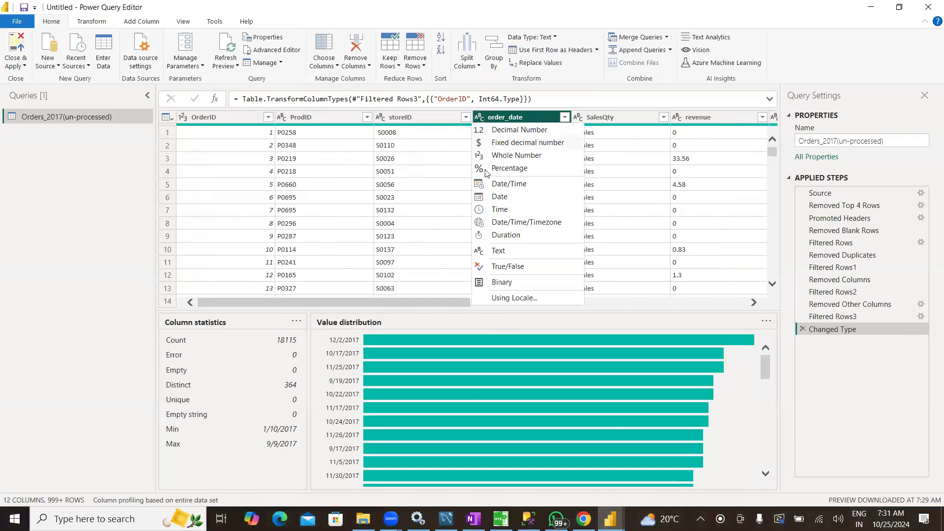
pyautogui.click(498, 196)
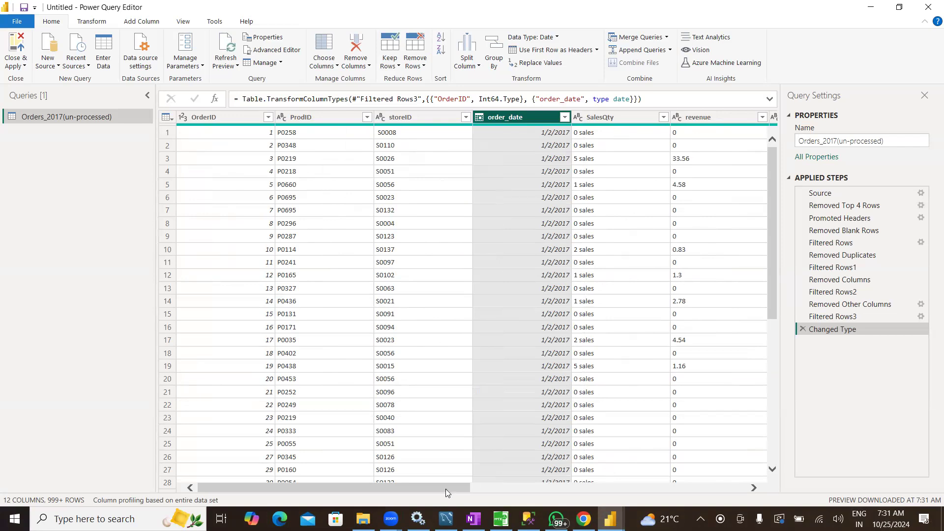
# Examine the column statistics, value distribution and row values of the SalesQty column
pyautogui.moveTo(445, 489); pyautogui.dragTo(488, 488)
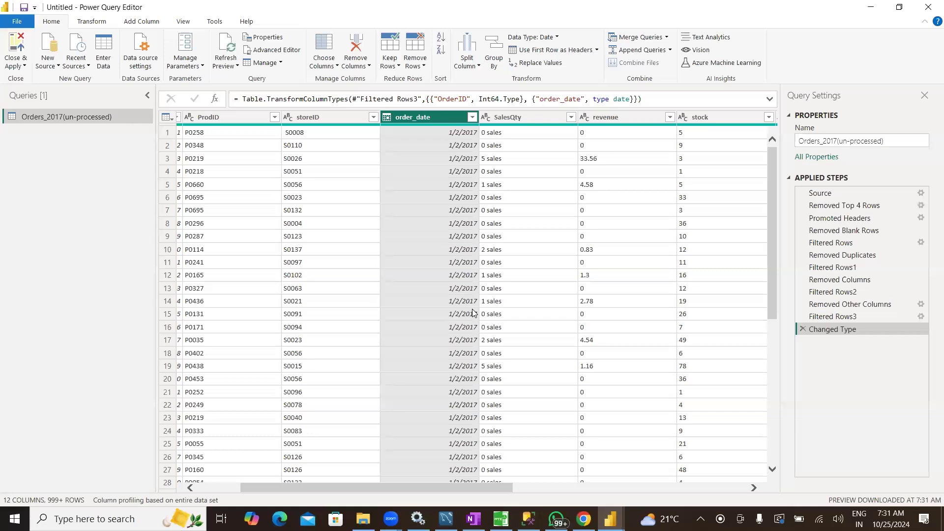
pyautogui.click(521, 118)
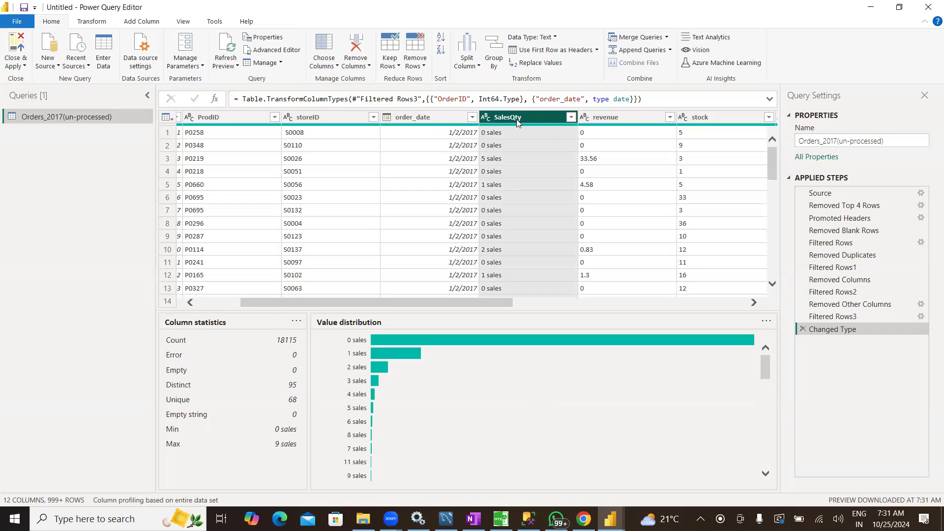
pyautogui.scroll(-12, 513, 197)
pyautogui.scroll(11, 505, 221)
pyautogui.scroll(1, 505, 224)
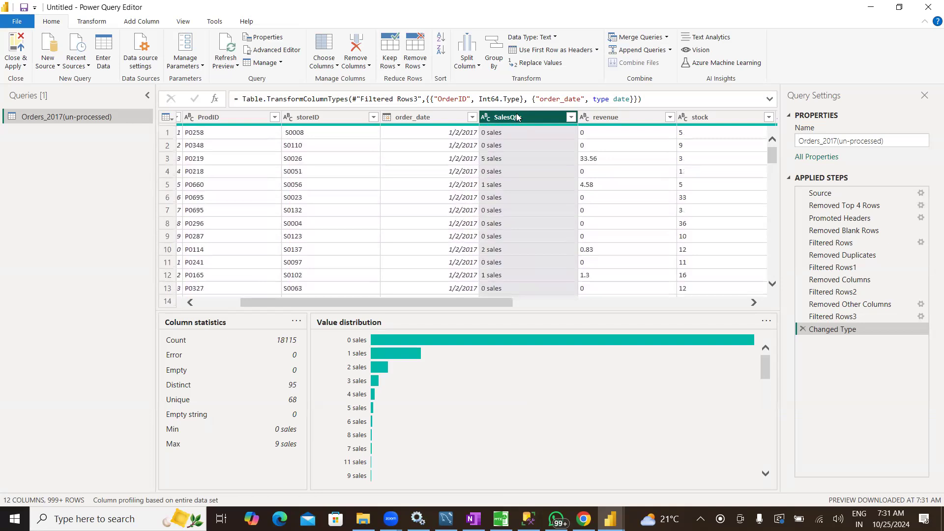
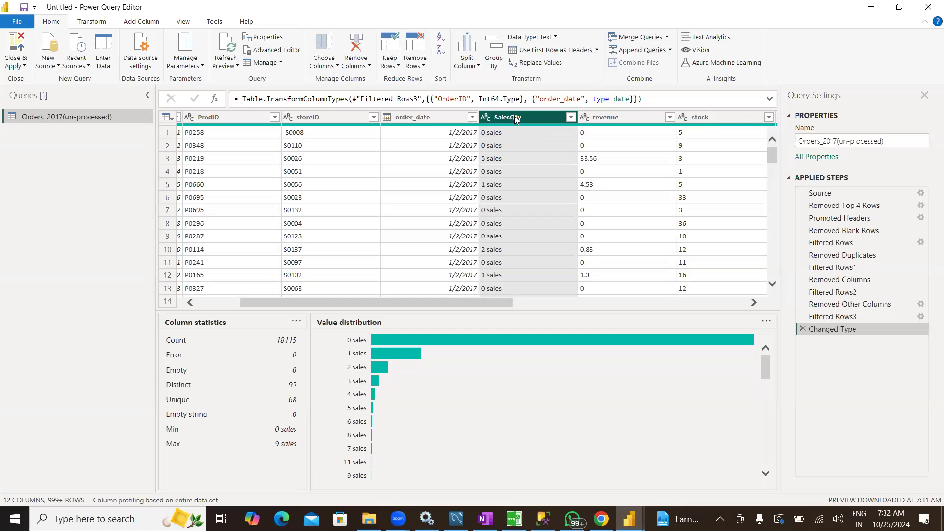
# Replace the text " sales" (with its leading space) with nothing in the SalesQty column
pyautogui.click(537, 63)
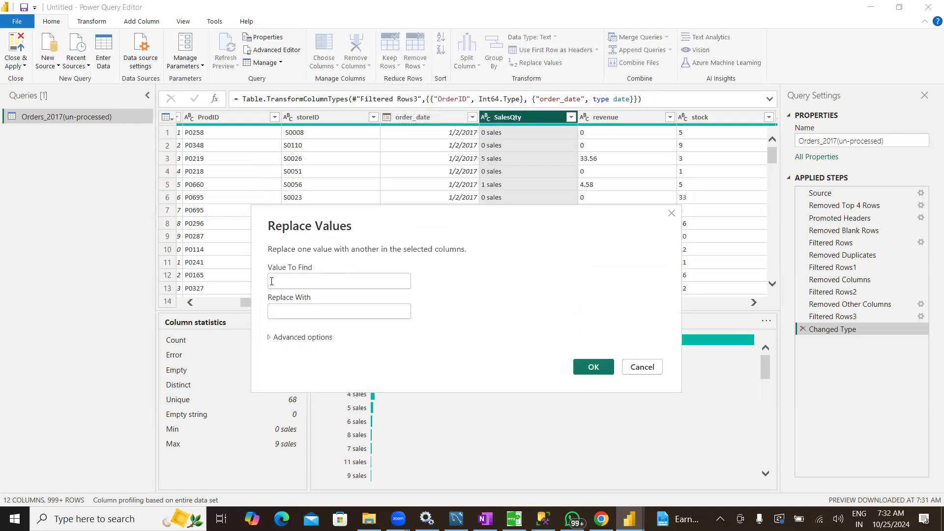
pyautogui.click(274, 281)
pyautogui.click(336, 282)
pyautogui.write('sales')
pyautogui.click(283, 310)
pyautogui.click(591, 374)
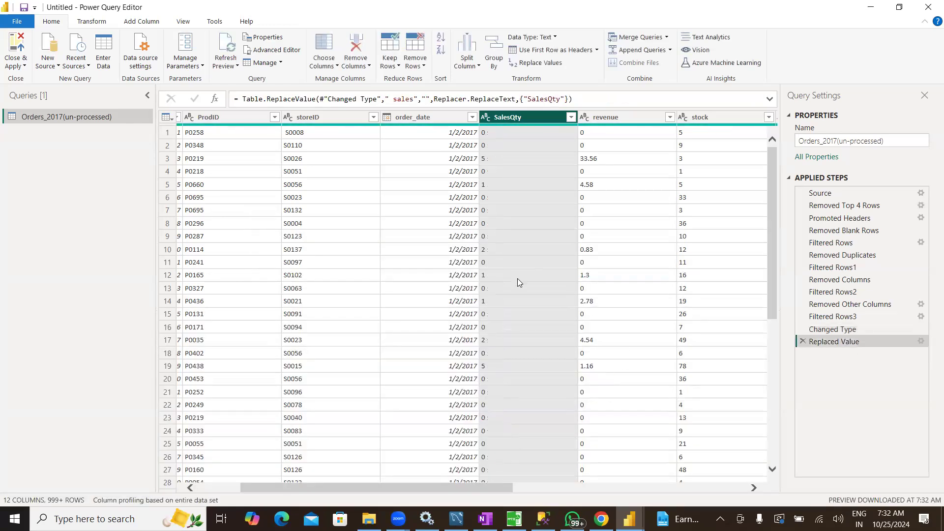
# Check the cleaned SalesQty values and change the column's data type to Whole Number
pyautogui.scroll(-20, 518, 279)
pyautogui.scroll(-12, 518, 284)
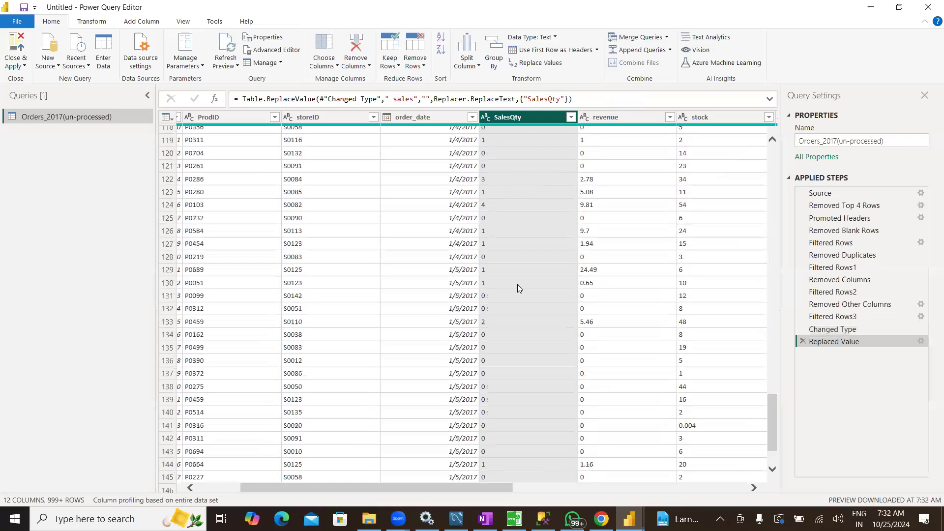
pyautogui.scroll(11, 518, 285)
pyautogui.scroll(20, 517, 286)
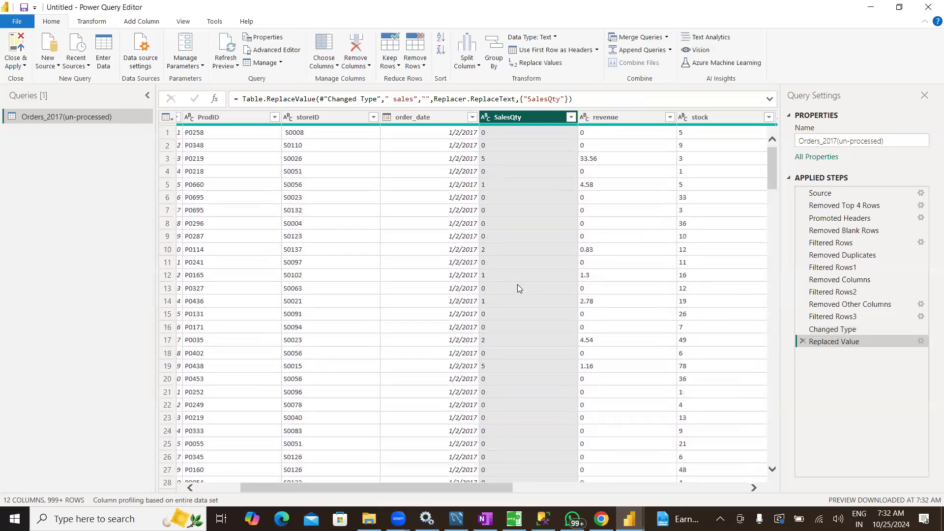
pyautogui.click(486, 117)
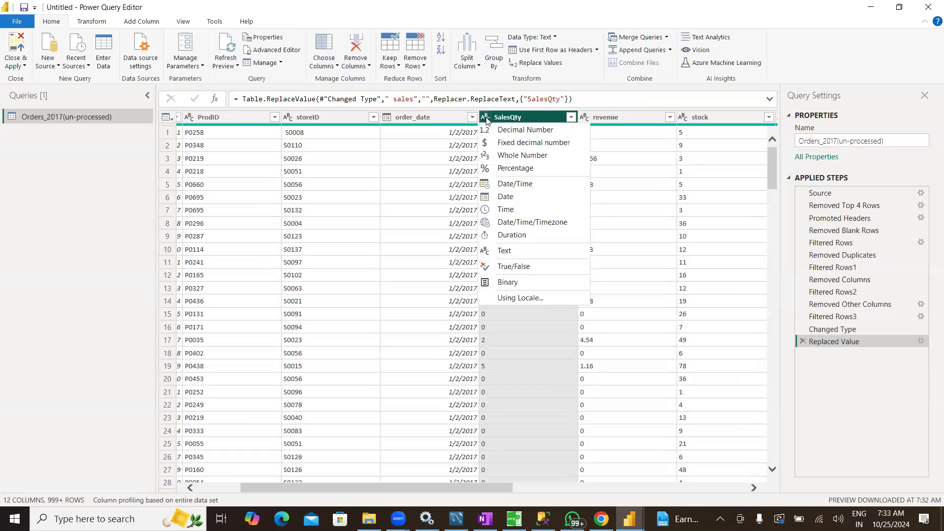
pyautogui.click(503, 157)
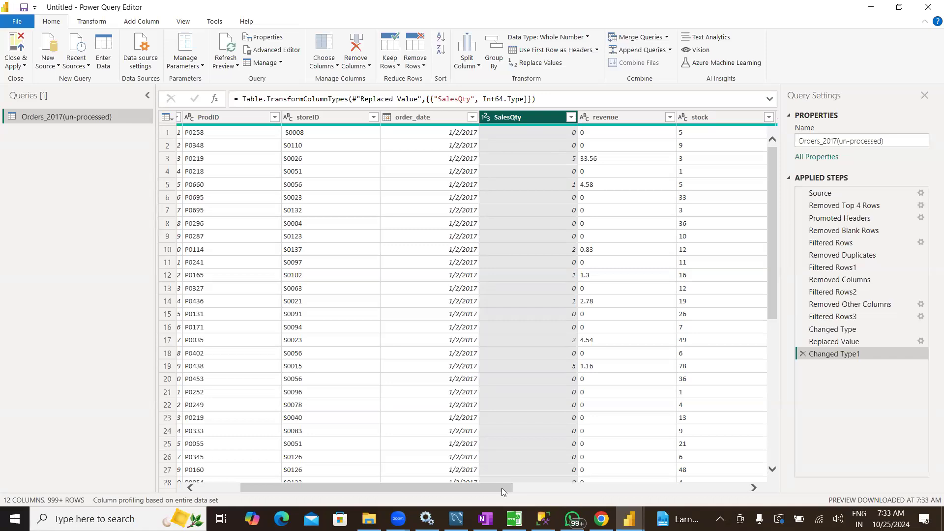
# Examine the column statistics, value distribution and row values of the revenue column
pyautogui.moveTo(502, 487); pyautogui.dragTo(544, 488)
pyautogui.click(527, 117)
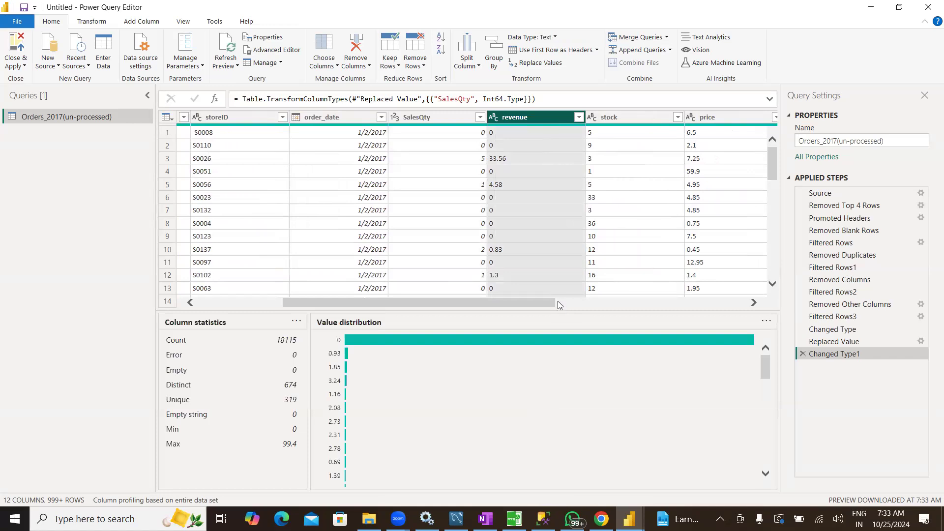
pyautogui.scroll(-1, 568, 213)
pyautogui.scroll(-15, 567, 217)
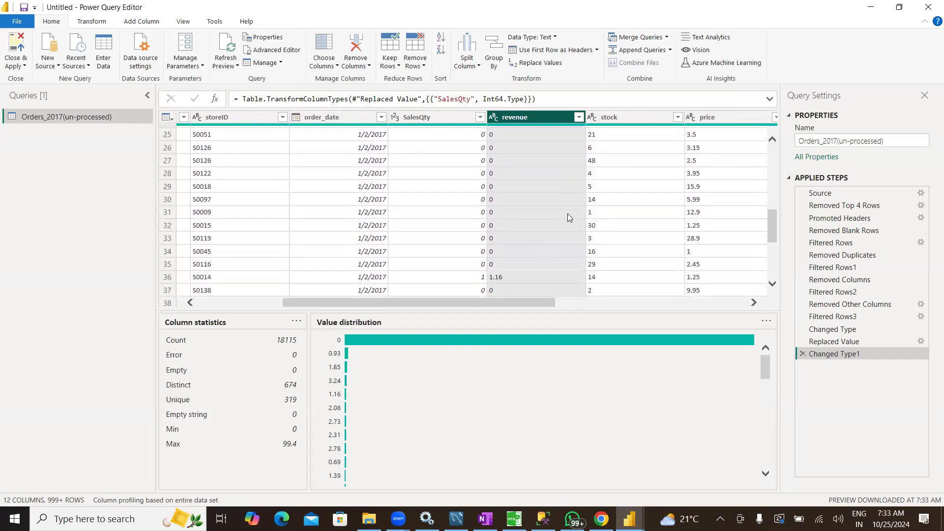
pyautogui.scroll(-14, 568, 217)
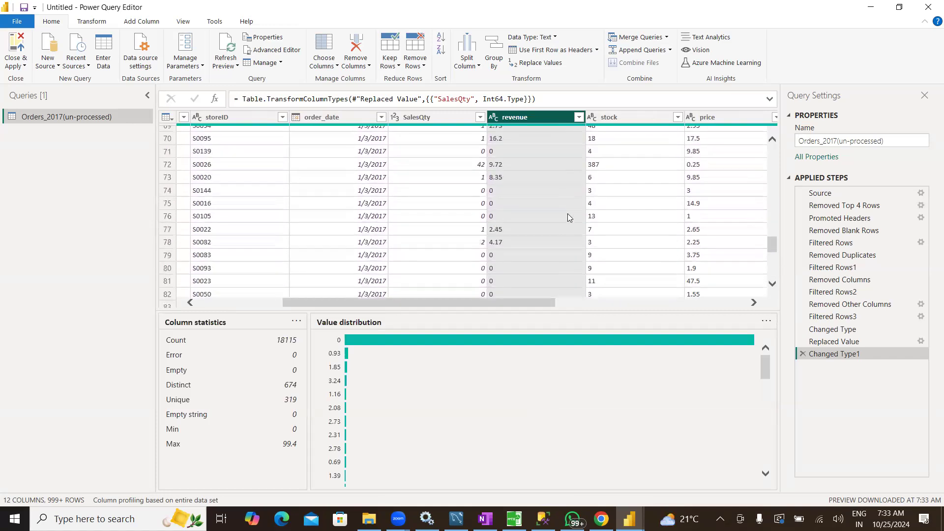
pyautogui.scroll(-15, 568, 217)
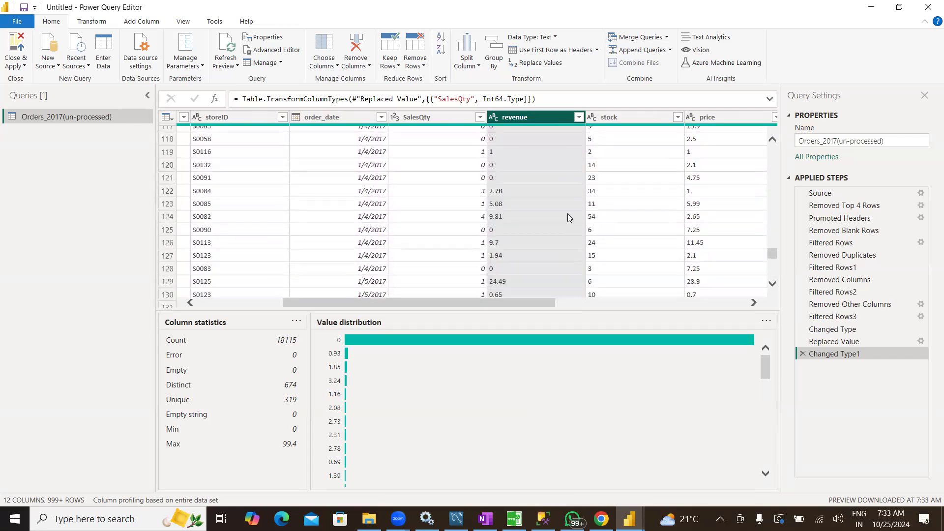
pyautogui.scroll(-16, 568, 217)
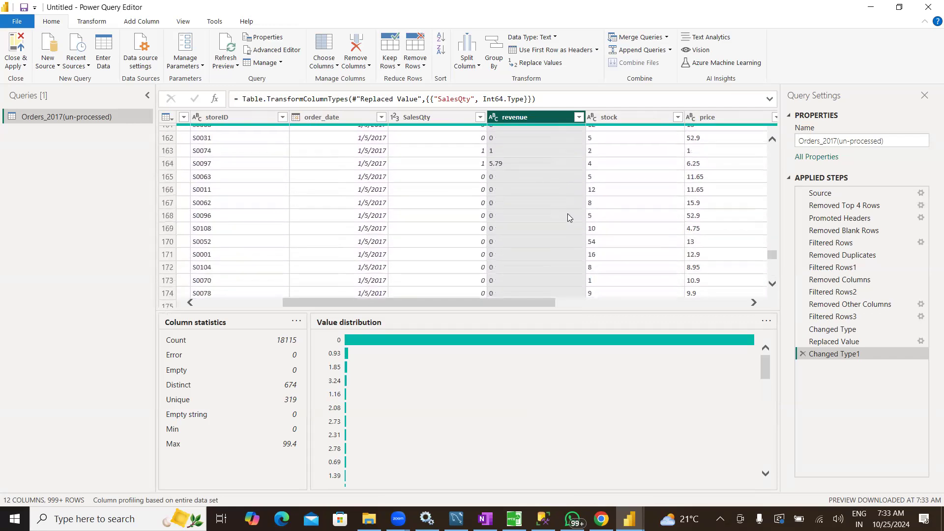
pyautogui.scroll(-10, 568, 217)
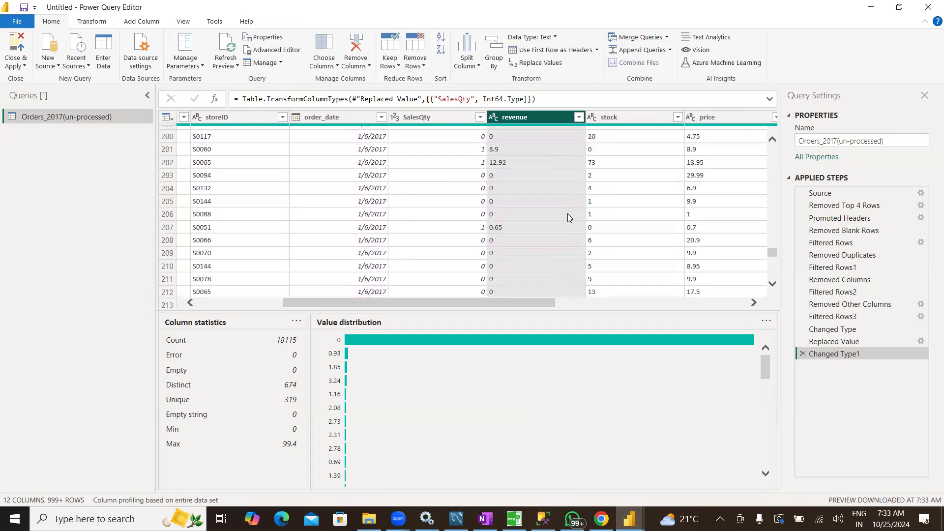
pyautogui.scroll(-5, 568, 214)
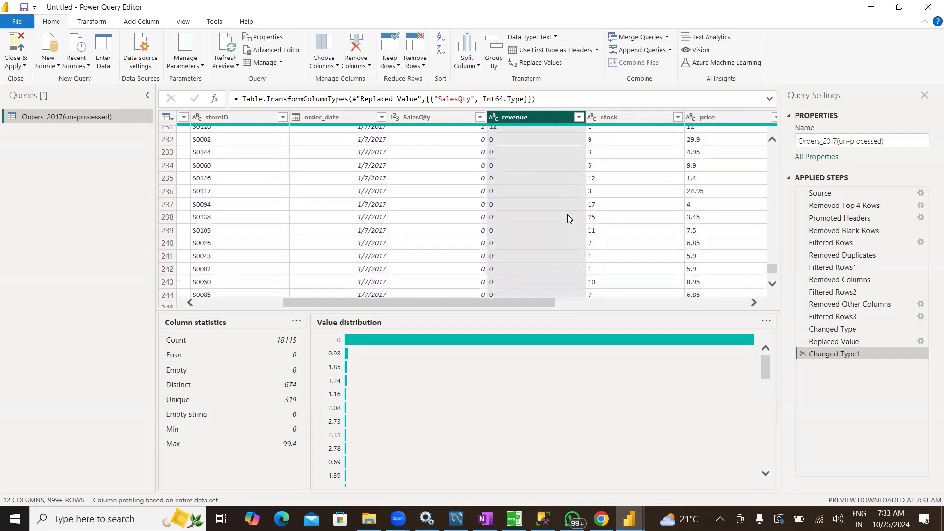
# Load the complete list of distinct revenue values in the column's filter and look through it without filtering
pyautogui.click(578, 118)
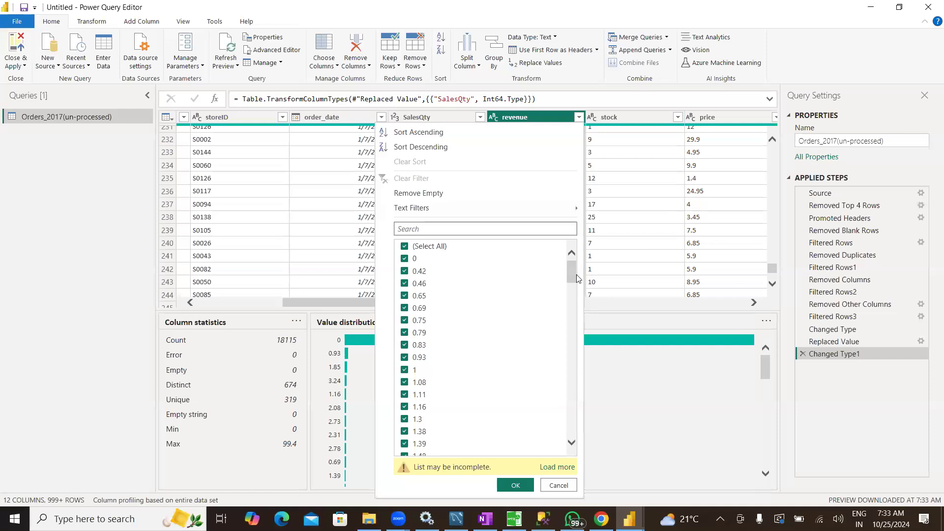
pyautogui.moveTo(572, 275); pyautogui.dragTo(574, 325)
pyautogui.moveTo(574, 385); pyautogui.dragTo(566, 468)
pyautogui.click(558, 468)
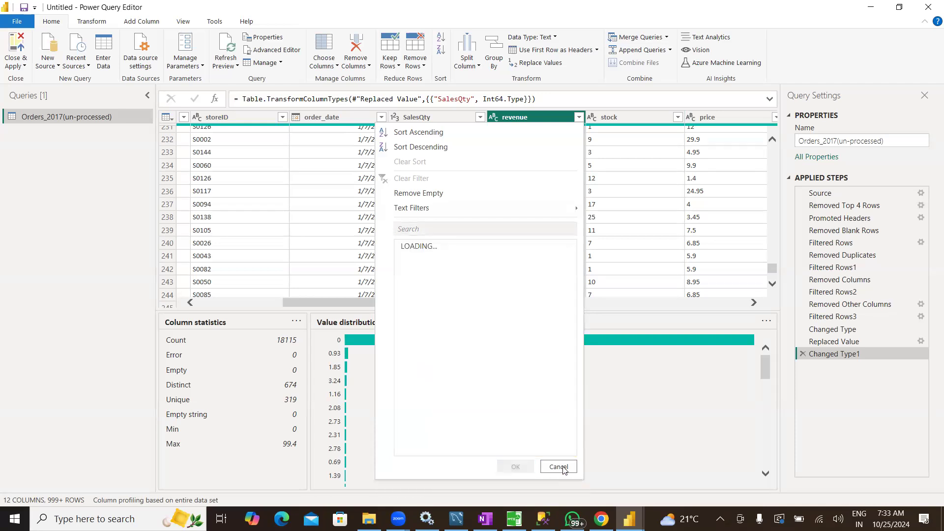
pyautogui.moveTo(573, 268); pyautogui.dragTo(572, 290)
pyautogui.moveTo(571, 323); pyautogui.dragTo(569, 446)
pyautogui.scroll(10, 498, 375)
pyautogui.scroll(5, 499, 375)
pyautogui.scroll(10, 499, 375)
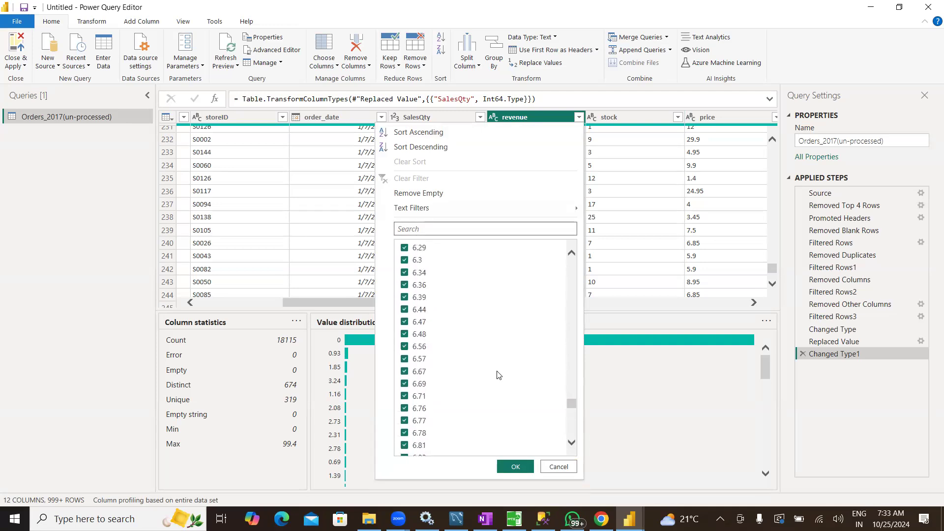
pyautogui.scroll(10, 499, 375)
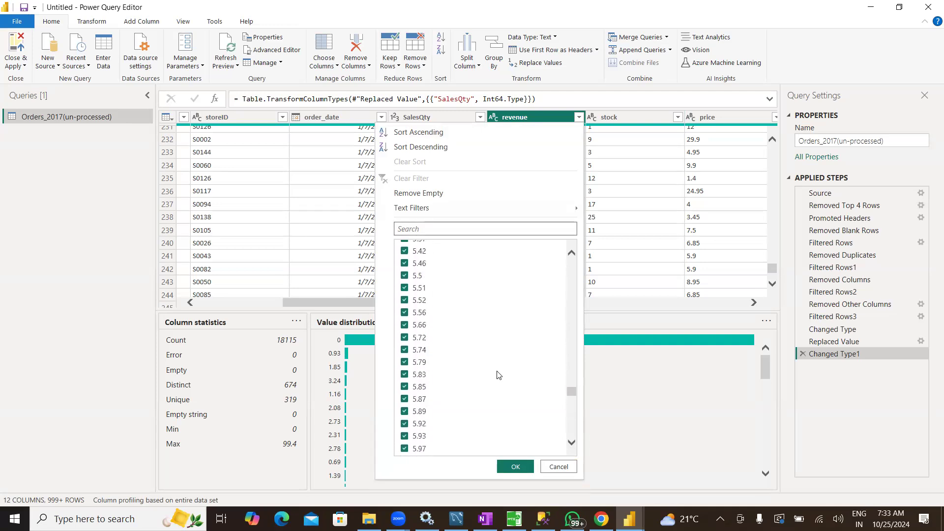
pyautogui.scroll(10, 499, 375)
pyautogui.scroll(10, 499, 375)
pyautogui.scroll(10, 499, 375)
pyautogui.scroll(10, 498, 375)
pyautogui.scroll(3, 498, 375)
pyautogui.scroll(15, 499, 375)
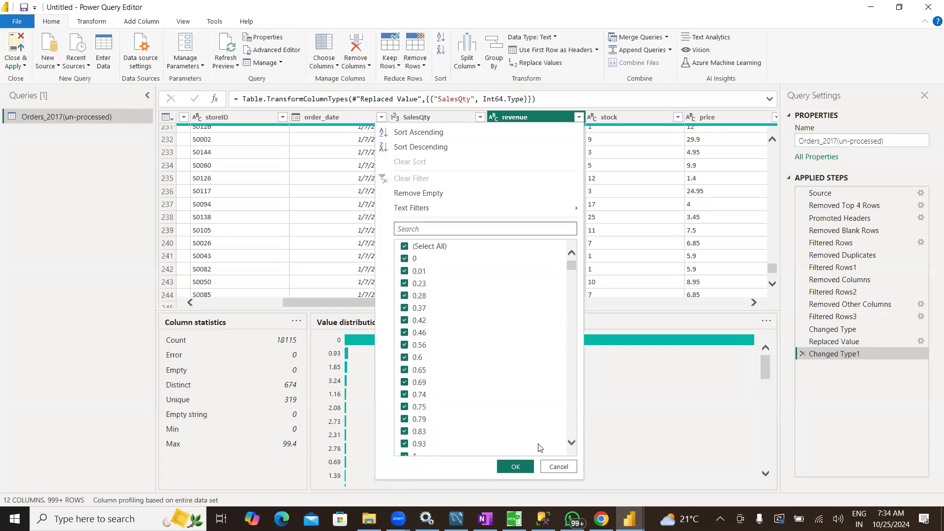
pyautogui.click(558, 467)
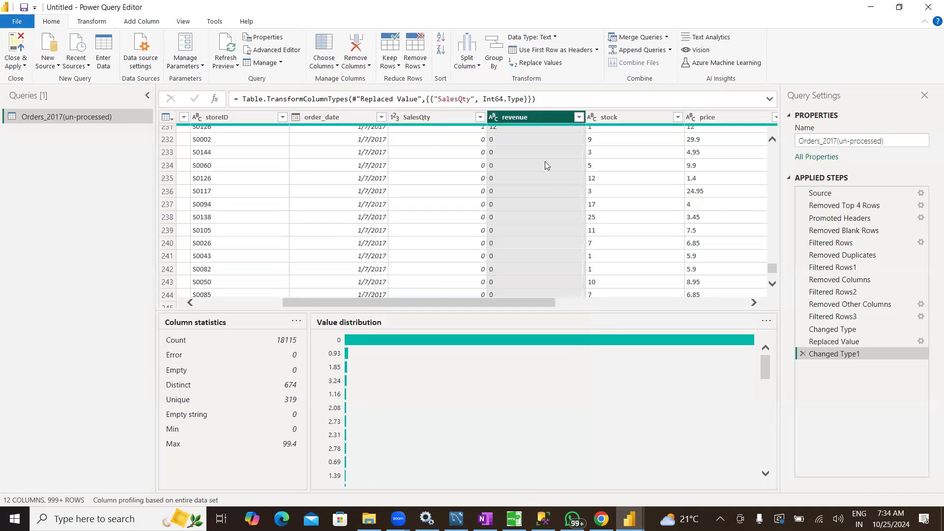
# Change the revenue column's data type to Decimal Number
pyautogui.click(493, 117)
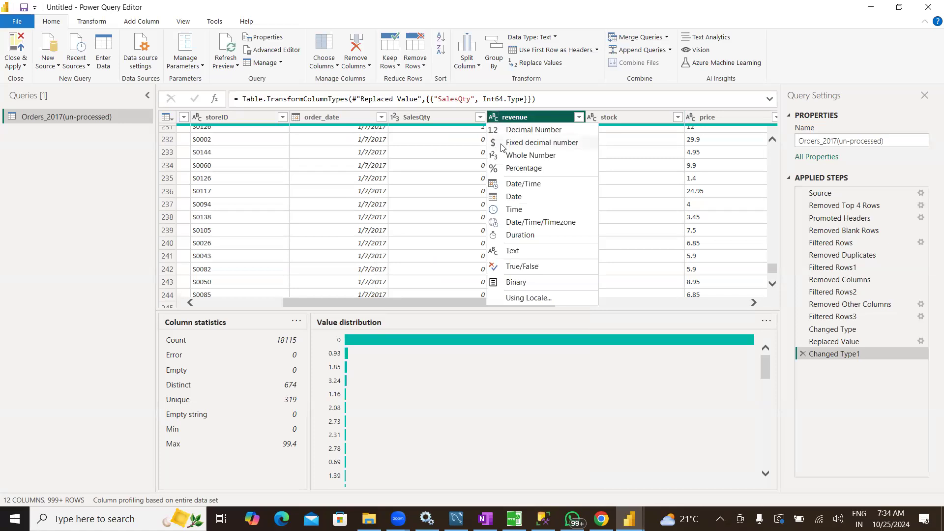
pyautogui.click(512, 131)
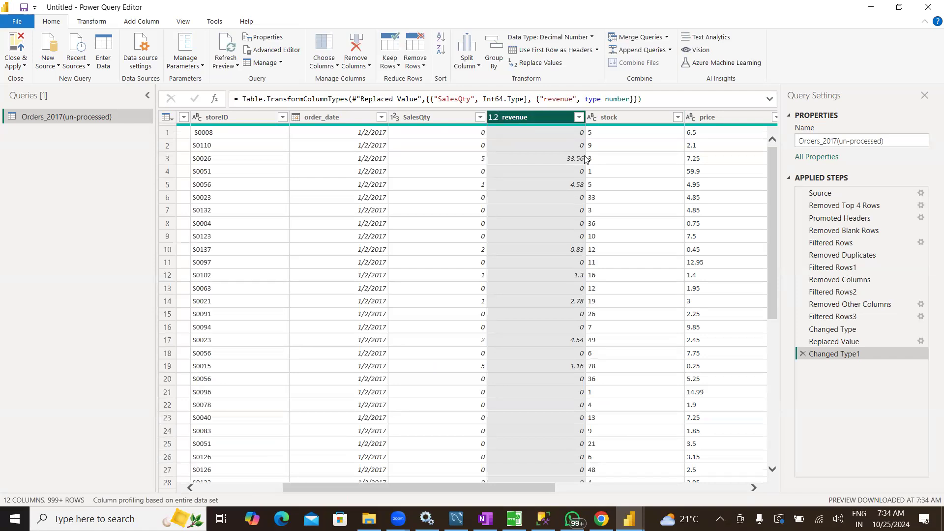
# Review the complete list of distinct stock values and change the stock column's data type to Decimal Number
pyautogui.moveTo(485, 486); pyautogui.dragTo(546, 480)
pyautogui.click(524, 118)
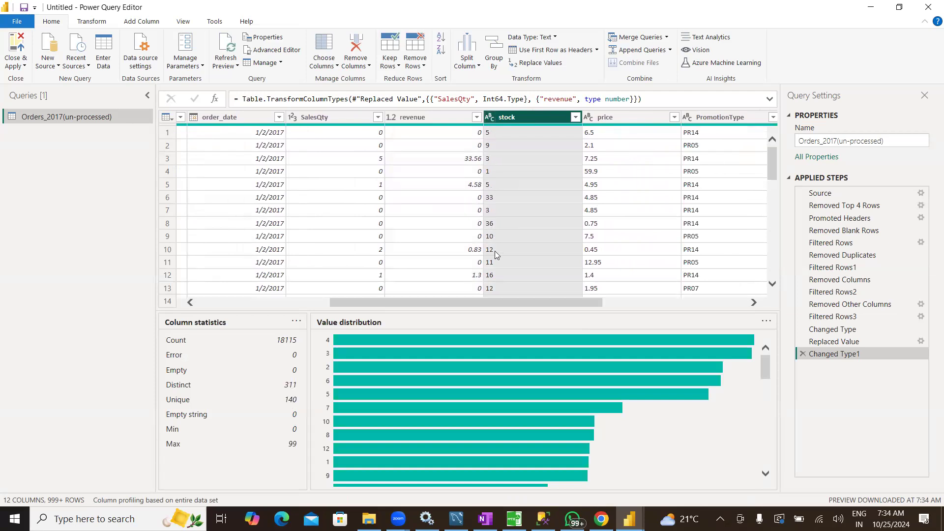
pyautogui.click(575, 117)
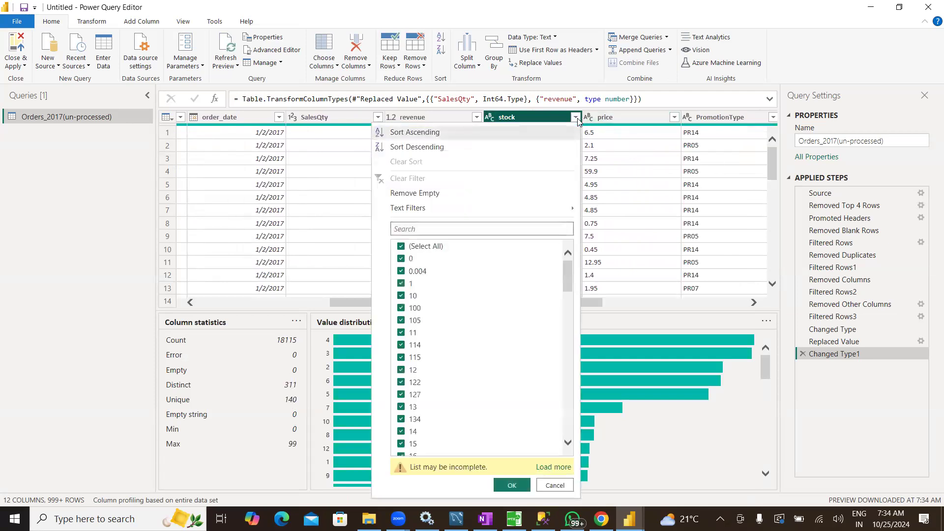
pyautogui.moveTo(568, 283); pyautogui.dragTo(565, 433)
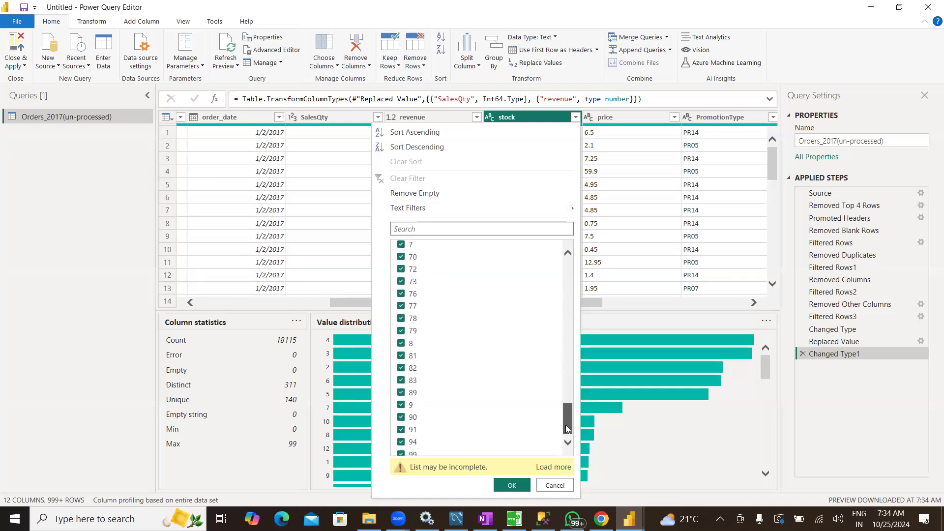
pyautogui.click(553, 467)
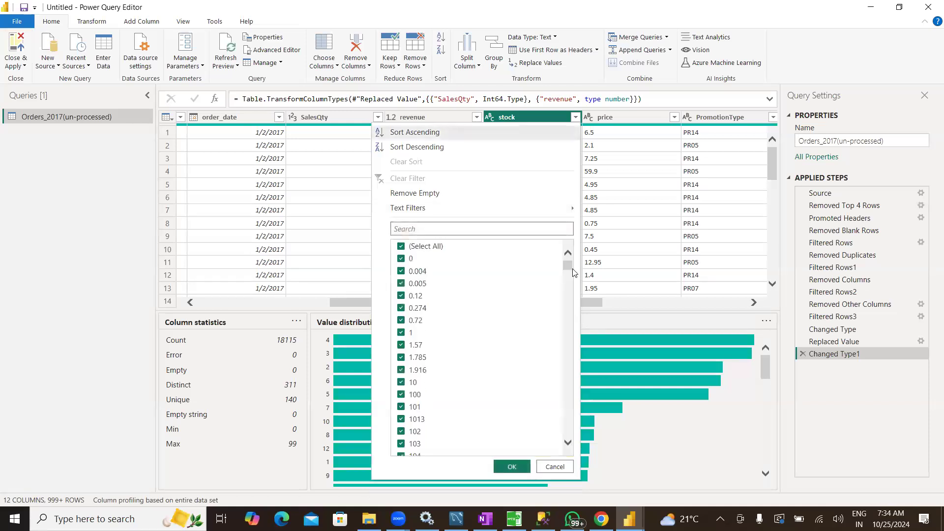
pyautogui.moveTo(571, 318); pyautogui.dragTo(568, 445)
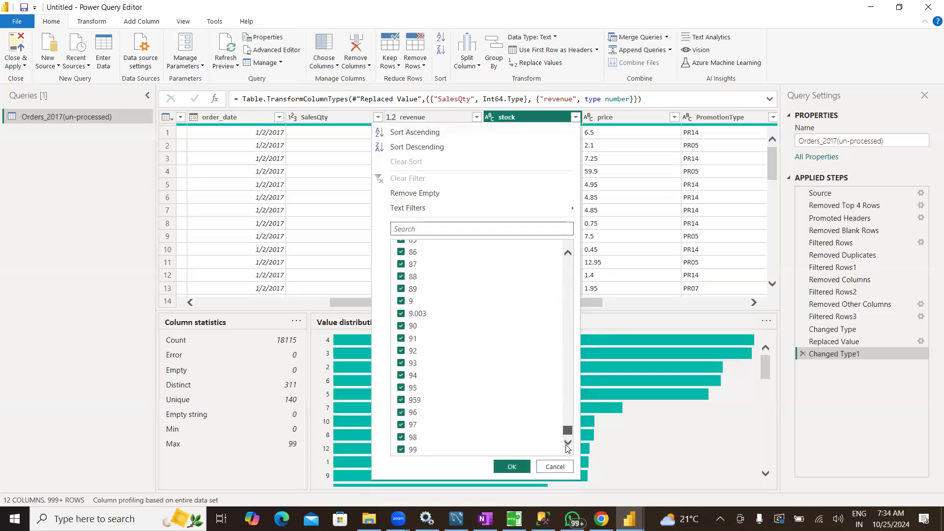
pyautogui.click(543, 469)
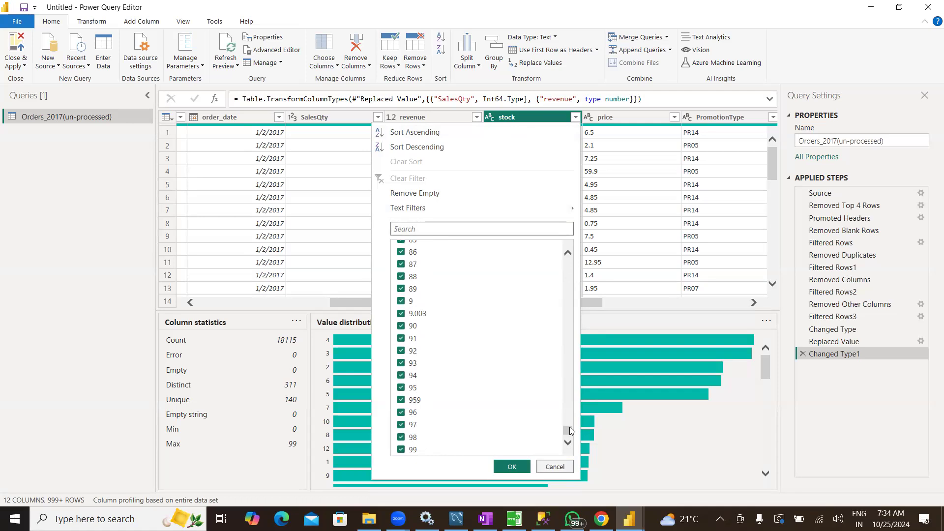
pyautogui.click(490, 117)
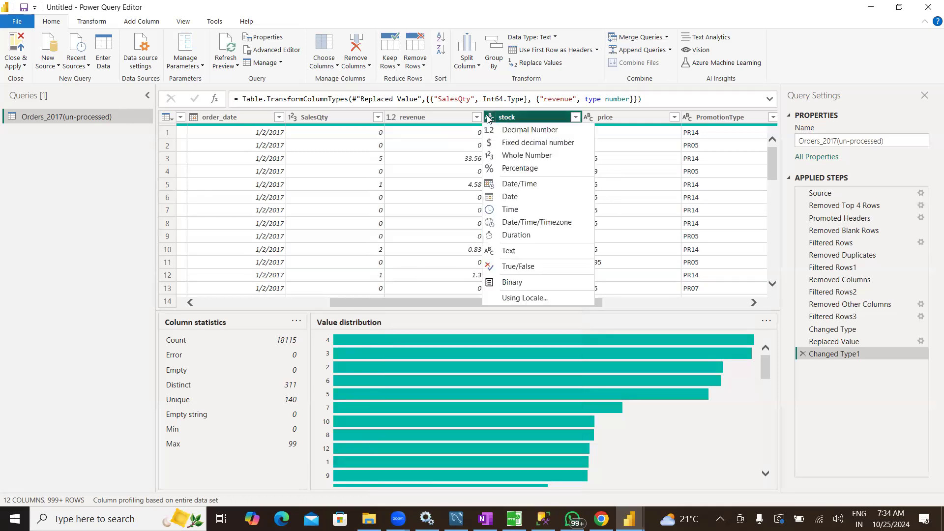
pyautogui.click(511, 133)
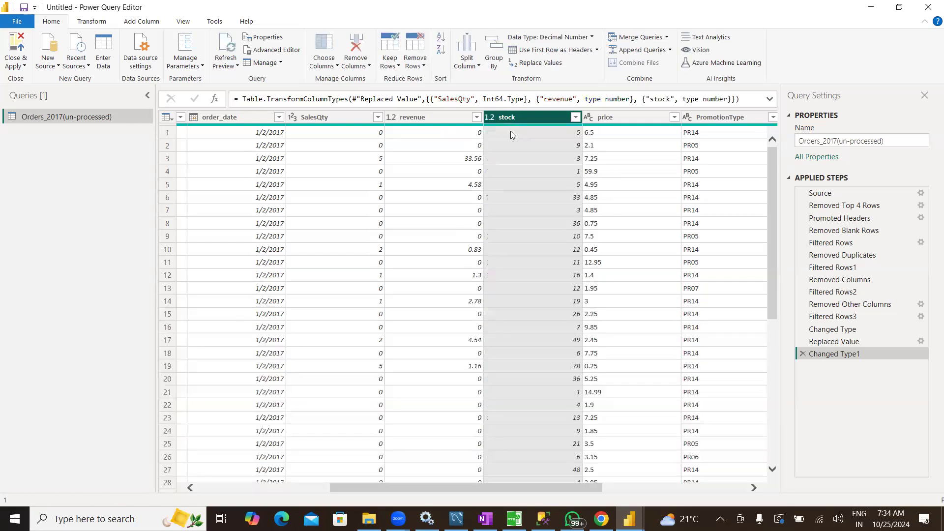
# Examine the price column's profile and its complete list of distinct values without filtering
pyautogui.moveTo(595, 487); pyautogui.dragTo(638, 482)
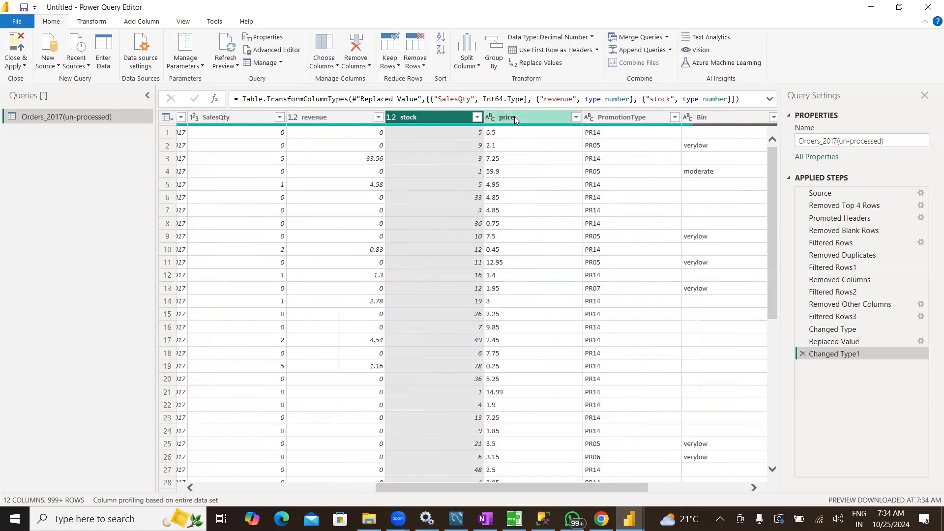
pyautogui.click(543, 118)
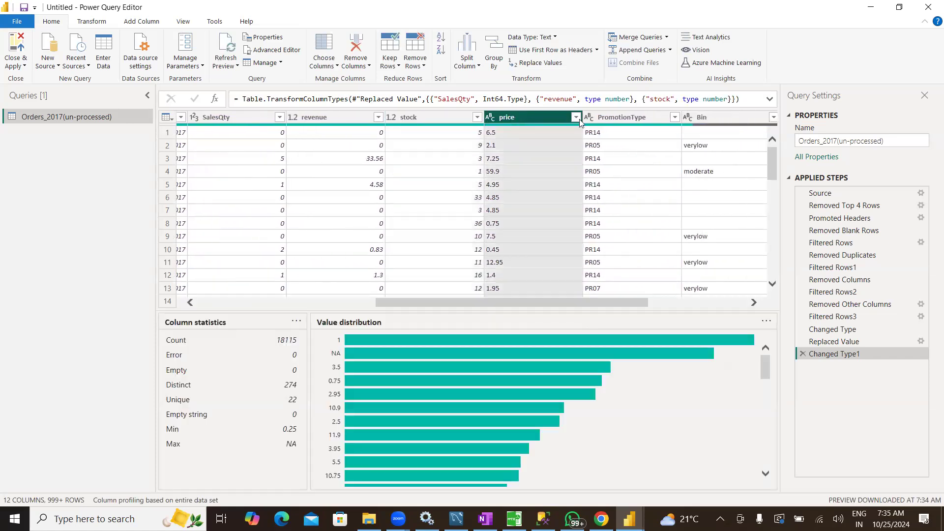
pyautogui.click(575, 117)
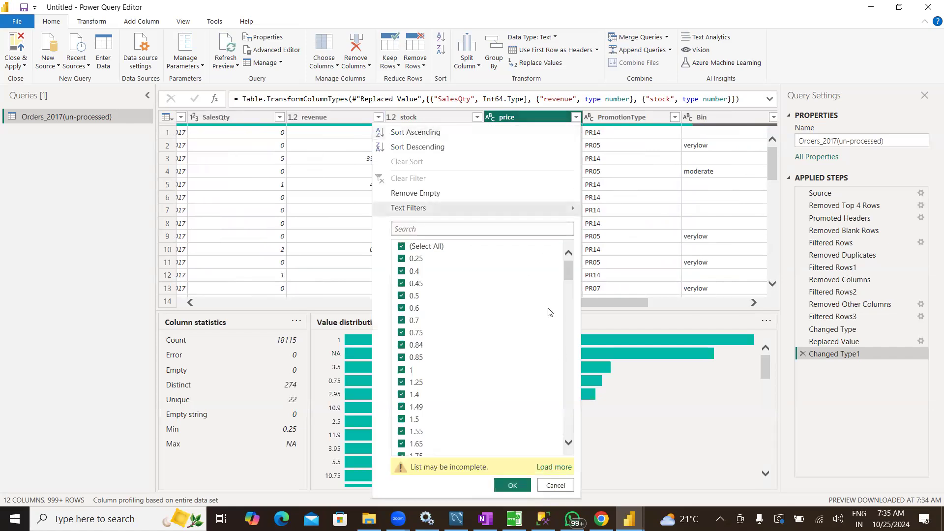
pyautogui.click(559, 471)
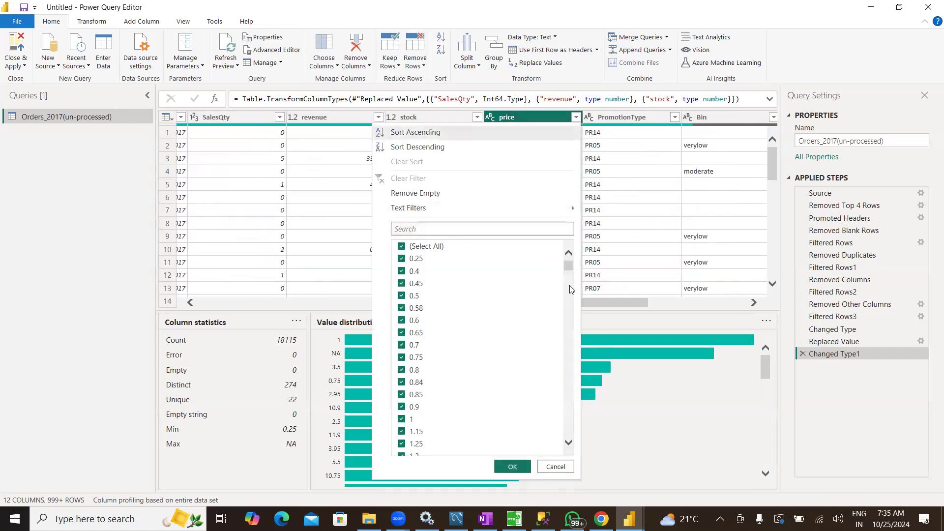
pyautogui.moveTo(569, 284); pyautogui.dragTo(568, 454)
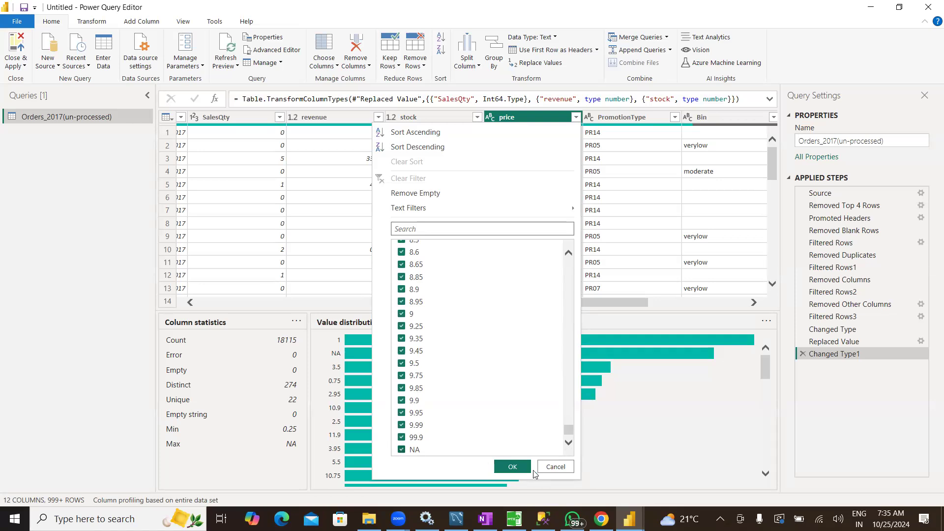
pyautogui.click(556, 468)
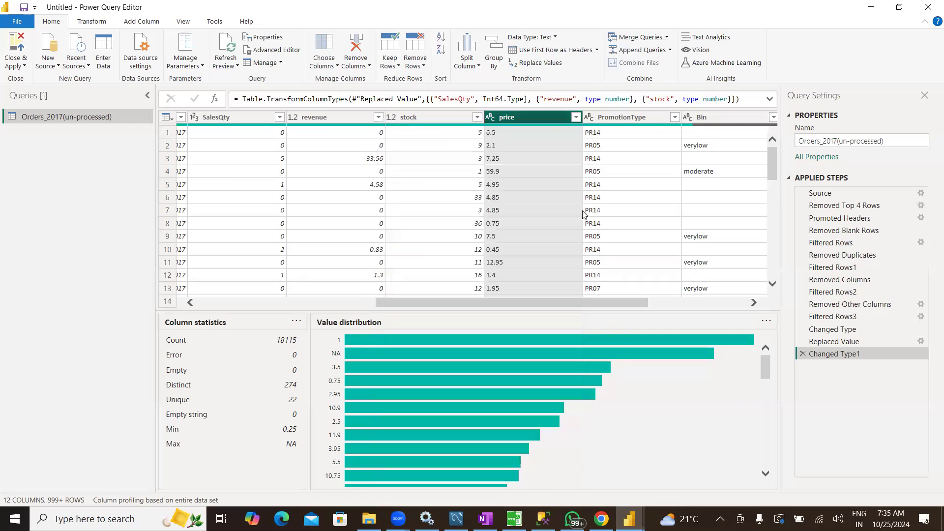
# Change the price column's data type to Decimal Number and review the profiles of PromotionType, Bin and PromotionType 2
pyautogui.click(492, 118)
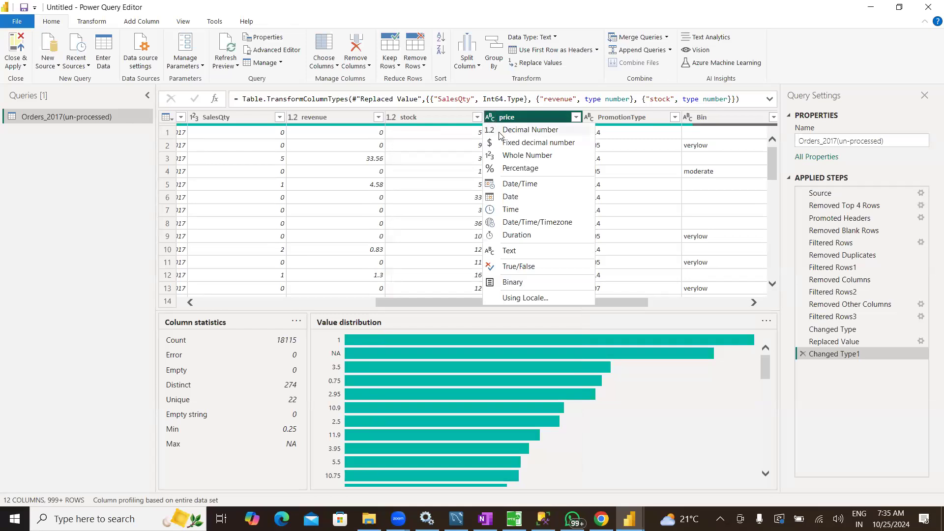
pyautogui.click(499, 132)
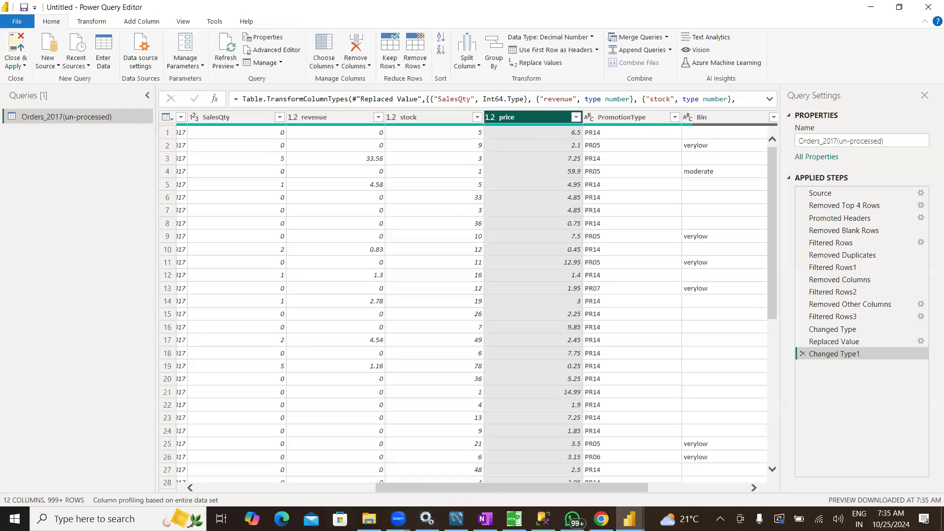
pyautogui.moveTo(563, 485); pyautogui.dragTo(742, 486)
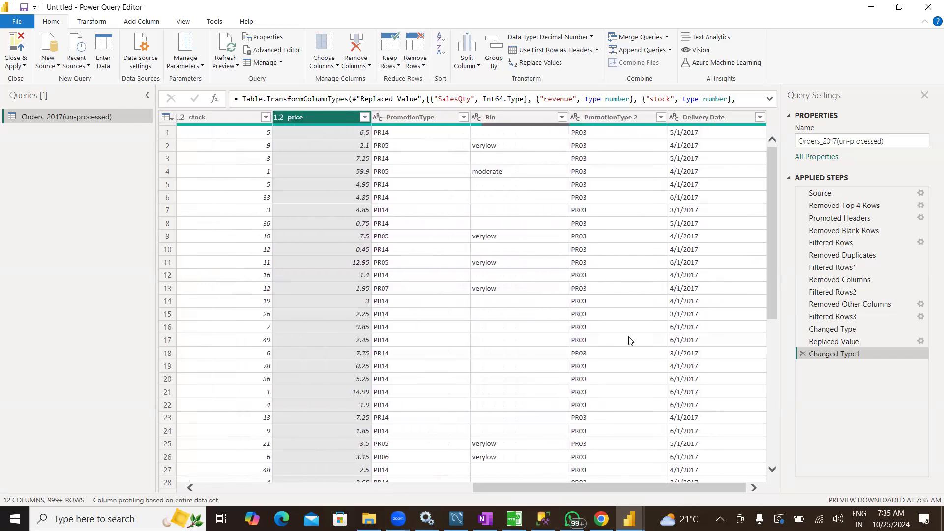
pyautogui.click(431, 118)
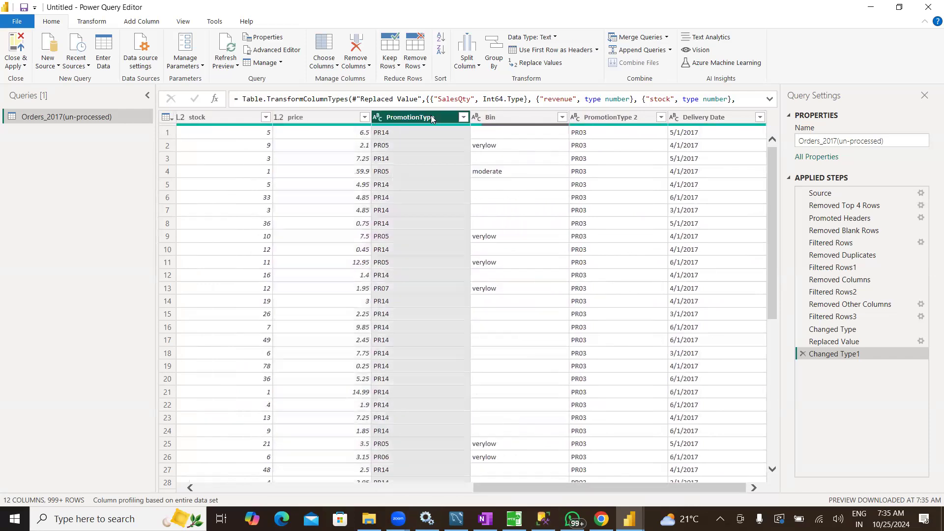
pyautogui.click(515, 120)
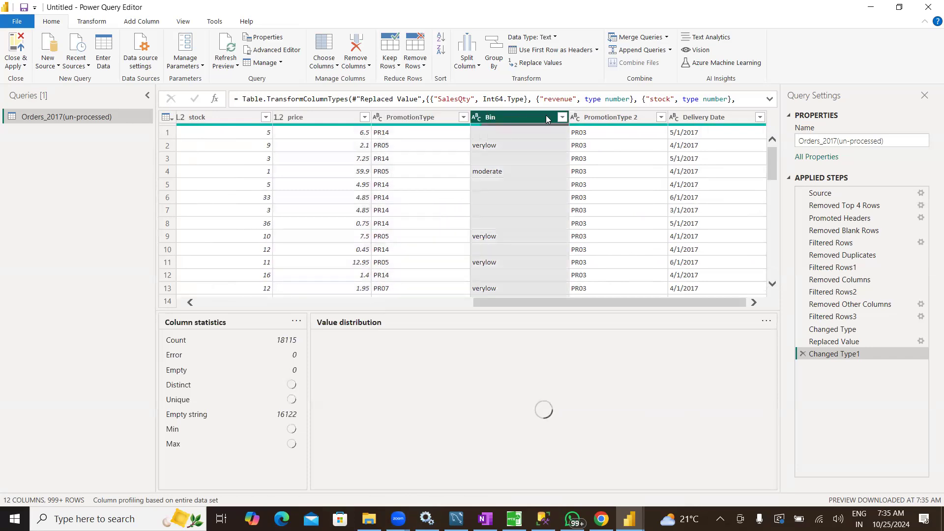
pyautogui.click(623, 119)
# Change the Delivery Date column's data type to Date
pyautogui.click(730, 118)
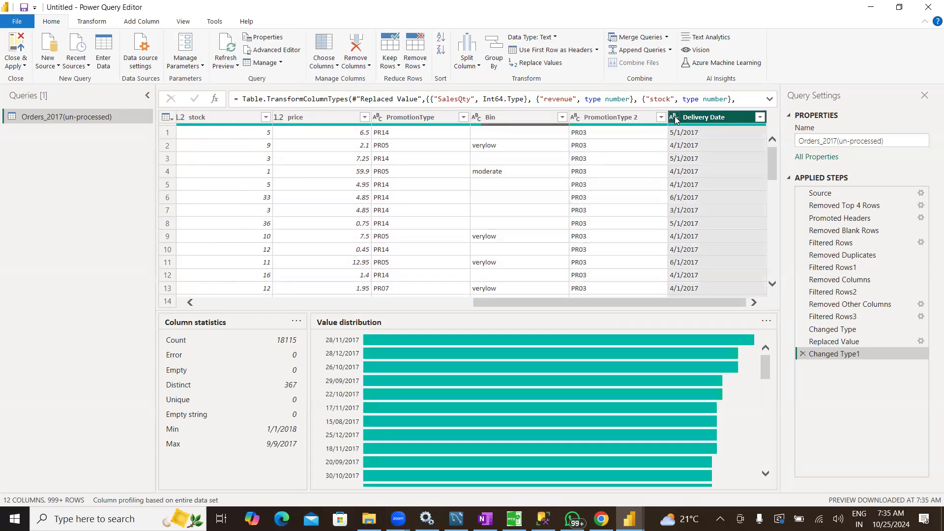
pyautogui.click(674, 118)
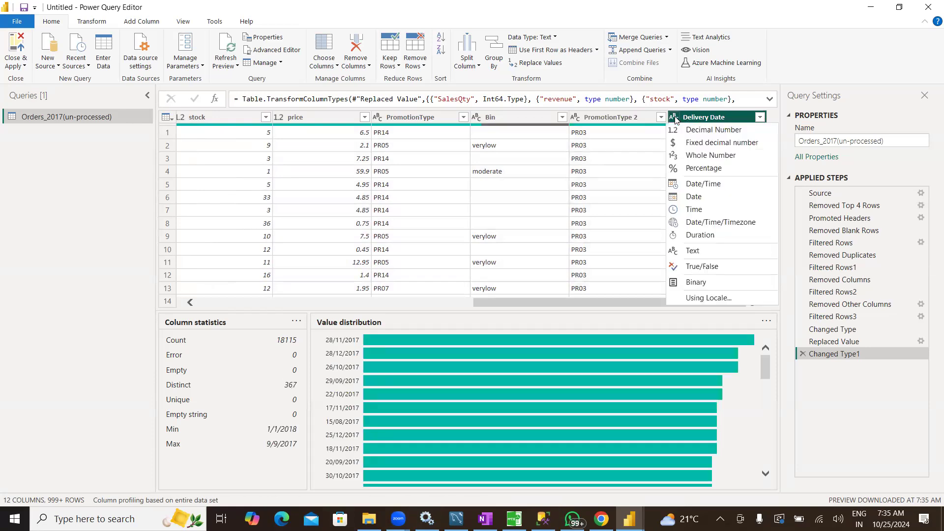
pyautogui.click(691, 198)
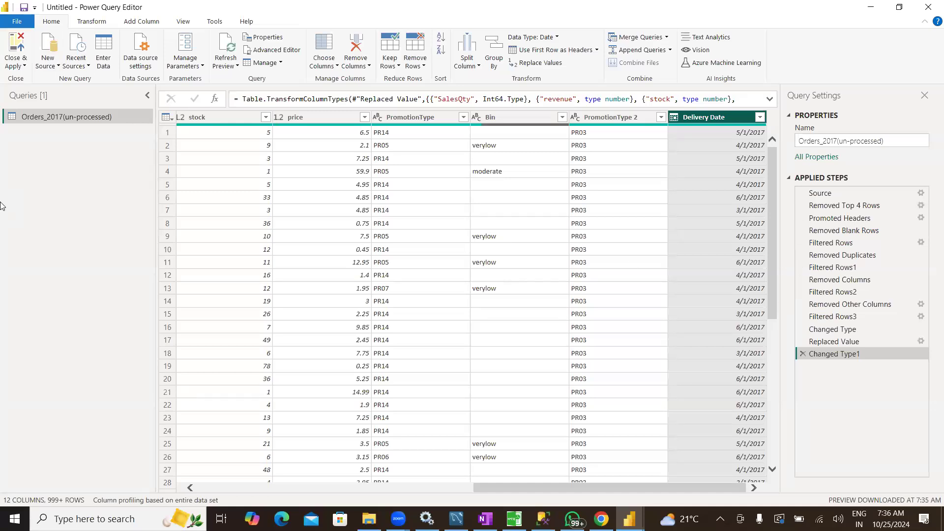
# Apply the query changes to load the data, and open the query listing the error rows of Orders_2017(un-processed)
pyautogui.click(17, 47)
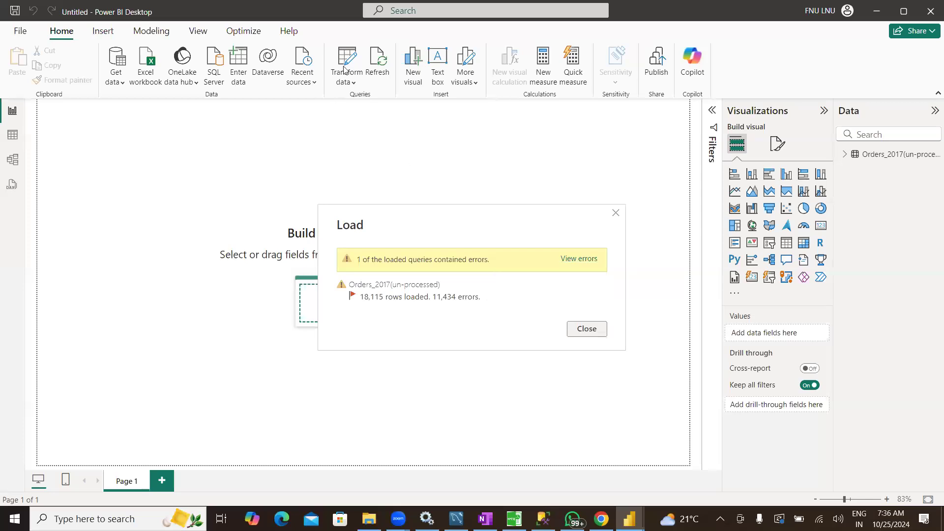
pyautogui.click(585, 259)
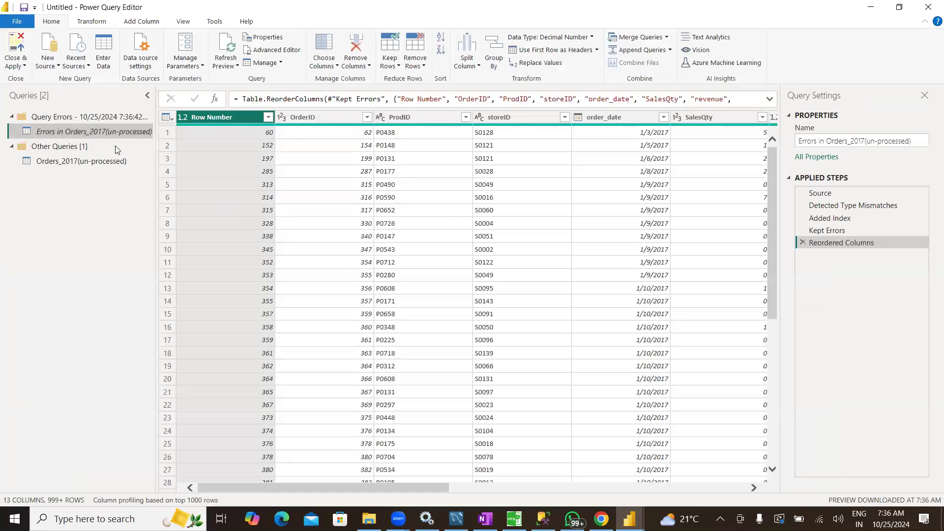
pyautogui.click(68, 120)
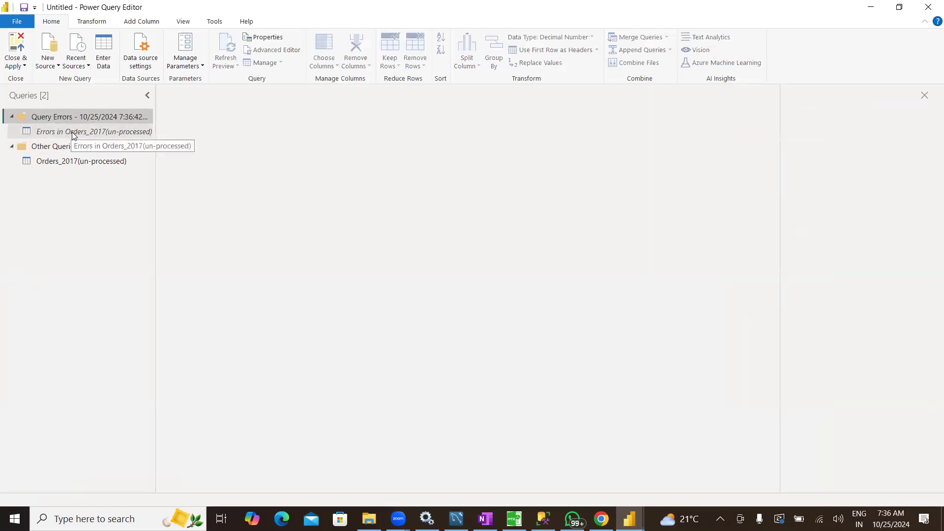
pyautogui.click(74, 133)
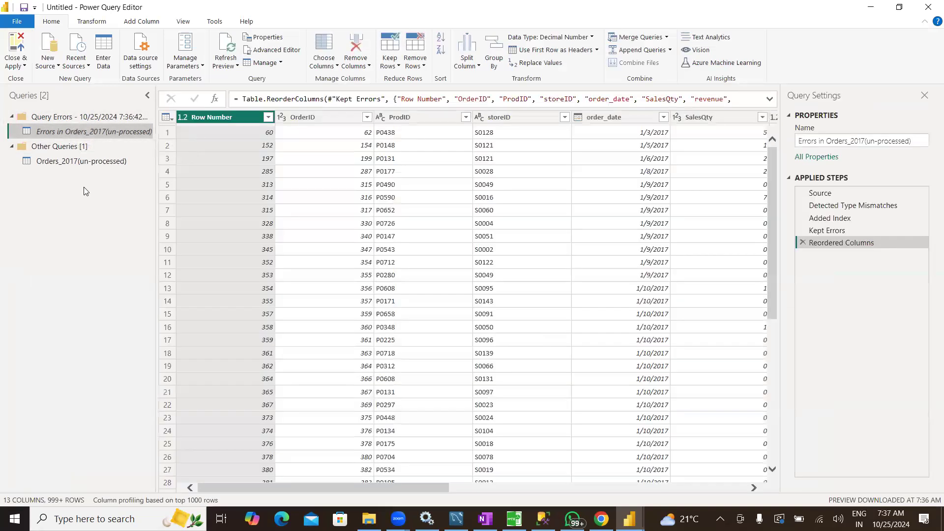
# Locate the columns containing errors and examine the error details of the first price value
pyautogui.moveTo(352, 485); pyautogui.dragTo(676, 484)
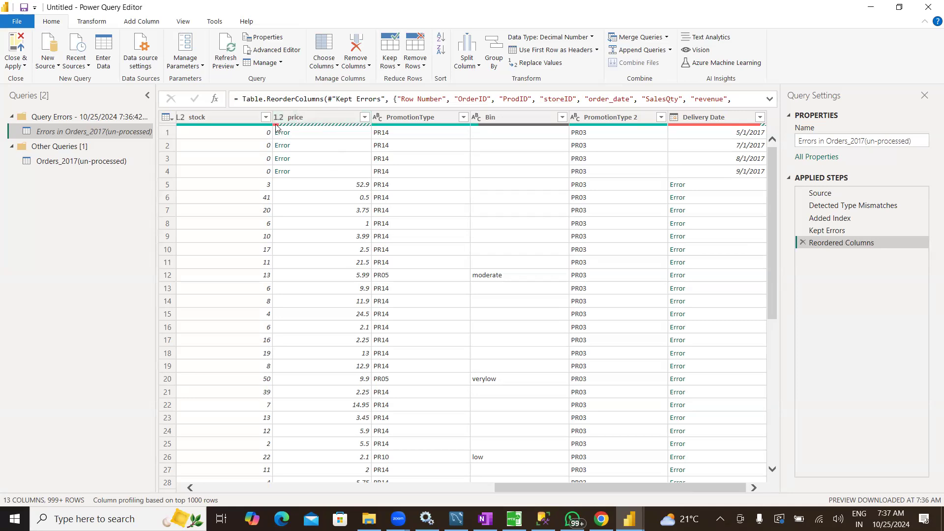
pyautogui.moveTo(277, 127)
pyautogui.moveTo(701, 126)
pyautogui.click(285, 133)
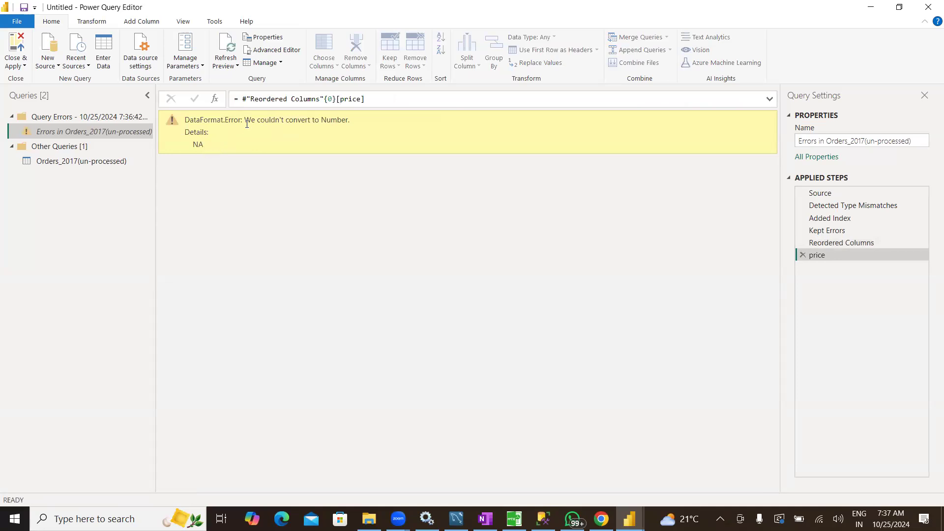
pyautogui.moveTo(347, 119); pyautogui.dragTo(244, 118)
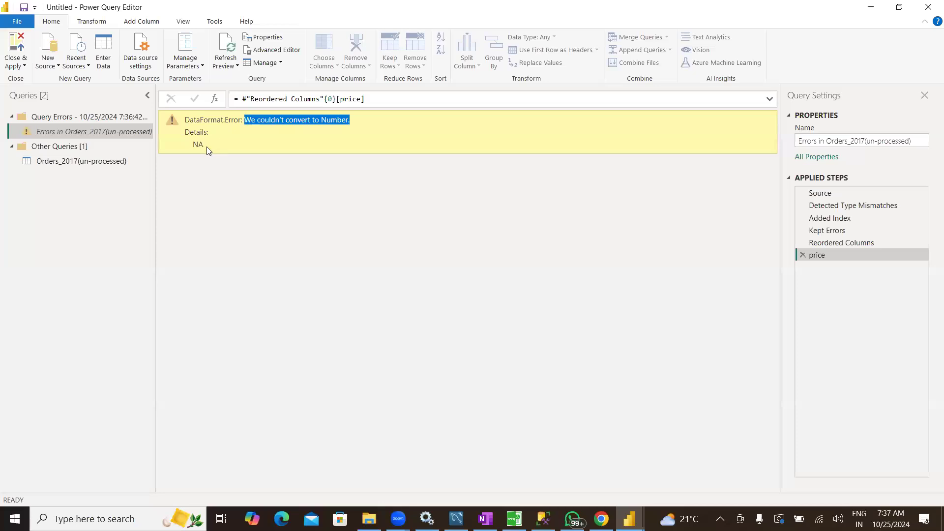
pyautogui.moveTo(205, 144); pyautogui.dragTo(196, 146)
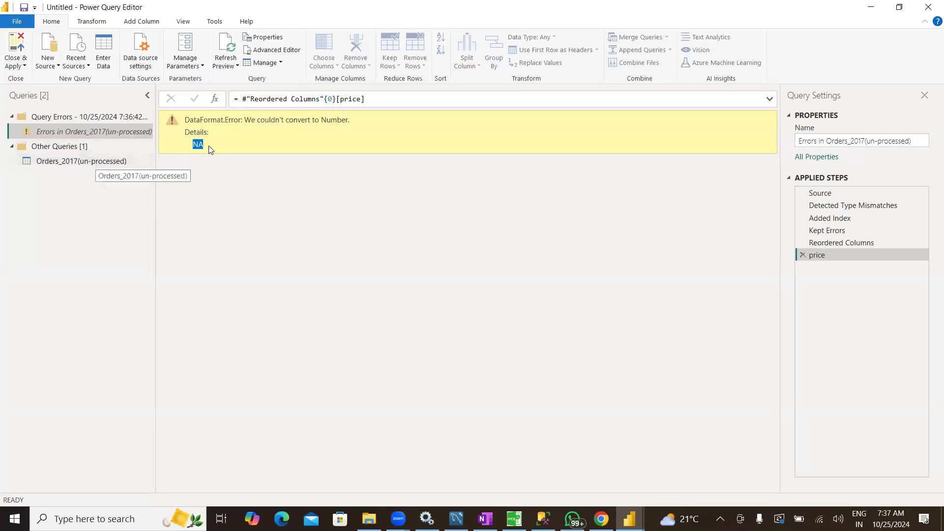
# Delete the Changed Type1 step from the Orders_2017(un-processed) query
pyautogui.click(97, 161)
pyautogui.moveTo(415, 487); pyautogui.dragTo(610, 492)
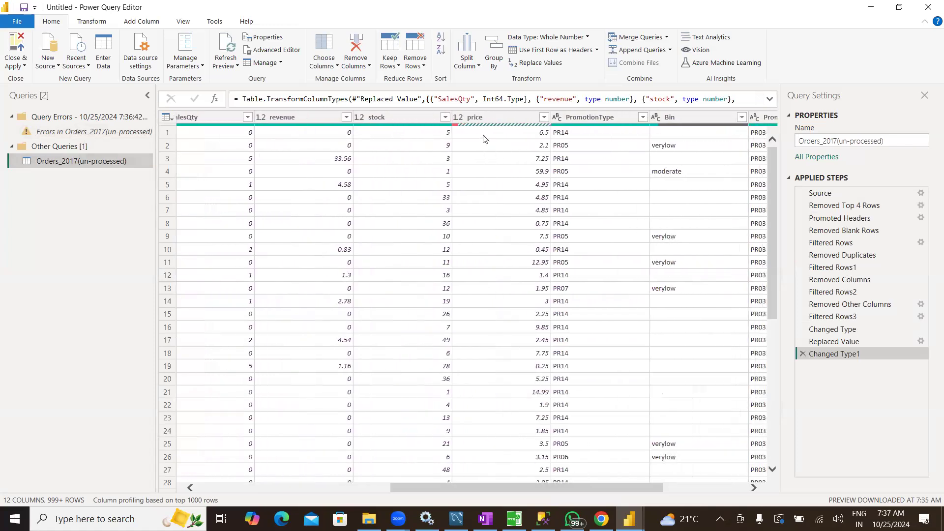
pyautogui.click(488, 117)
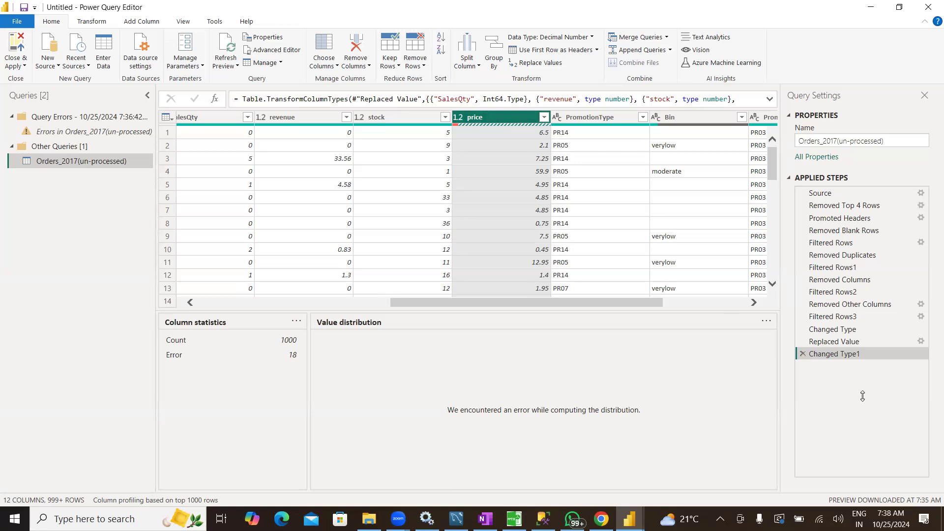
pyautogui.click(803, 354)
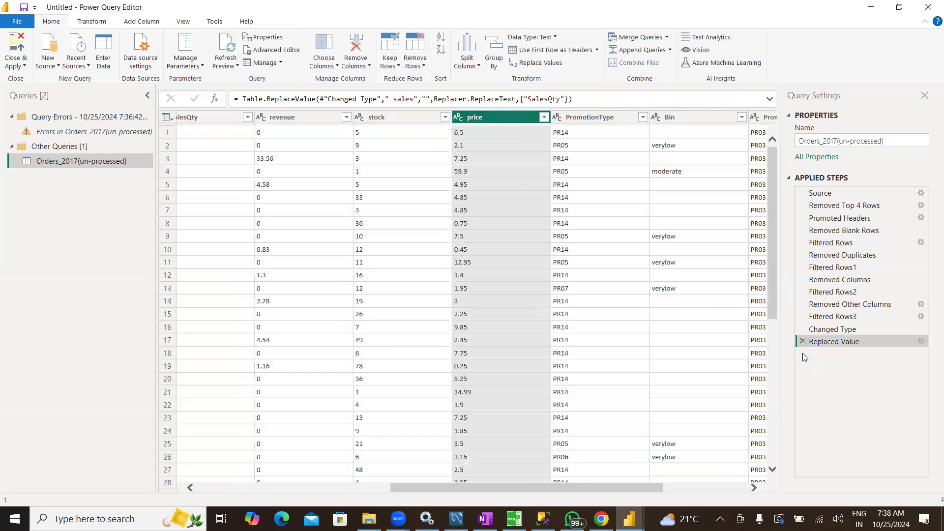
# Replace the value NA in the price column with an empty value
pyautogui.moveTo(614, 488); pyautogui.dragTo(315, 487)
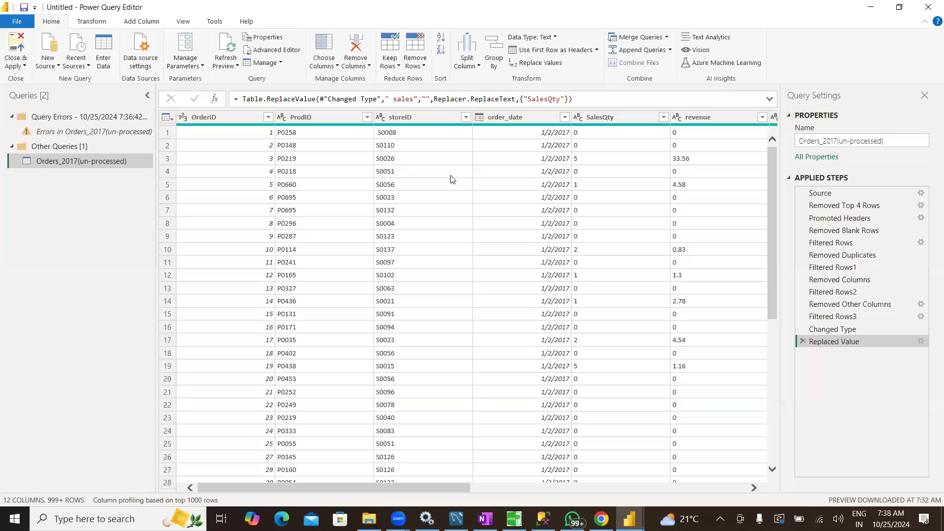
pyautogui.moveTo(408, 485); pyautogui.dragTo(542, 500)
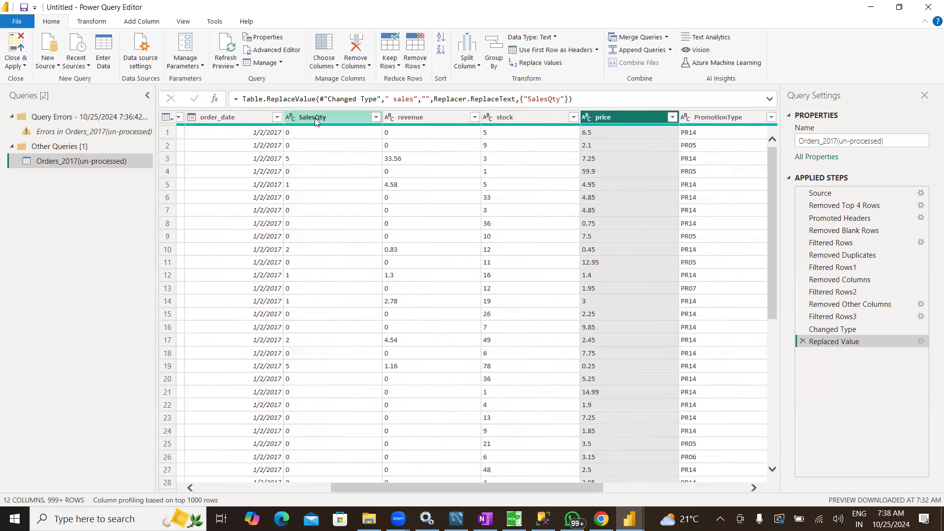
pyautogui.moveTo(822, 332); pyautogui.dragTo(822, 347)
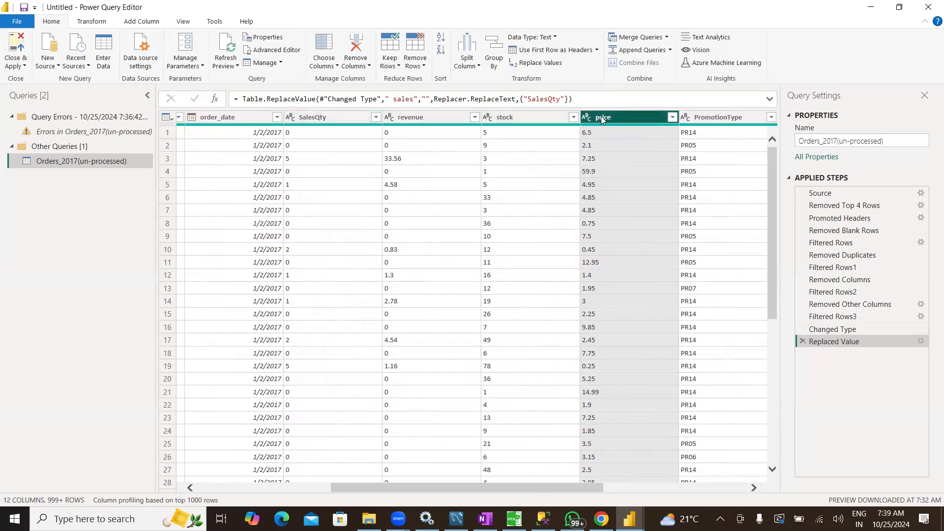
pyautogui.click(547, 63)
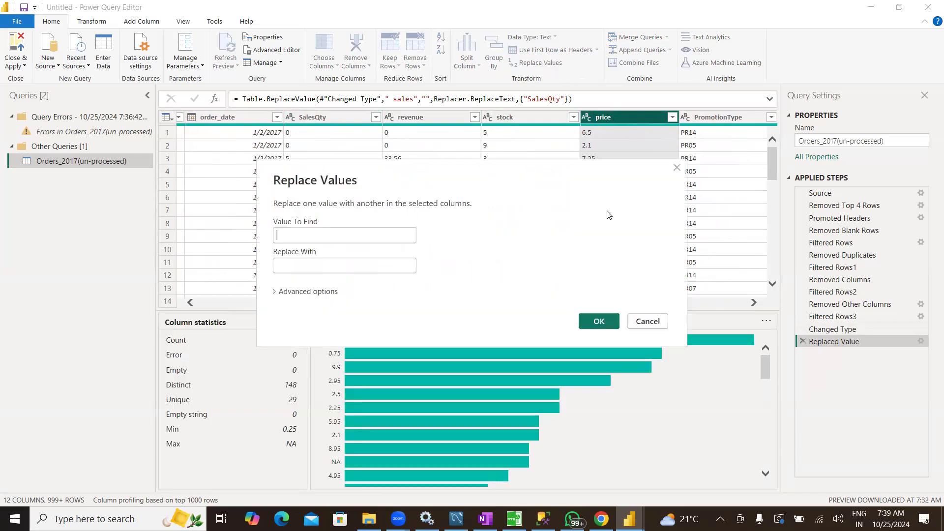
pyautogui.click(348, 237)
pyautogui.write('NA')
pyautogui.click(605, 328)
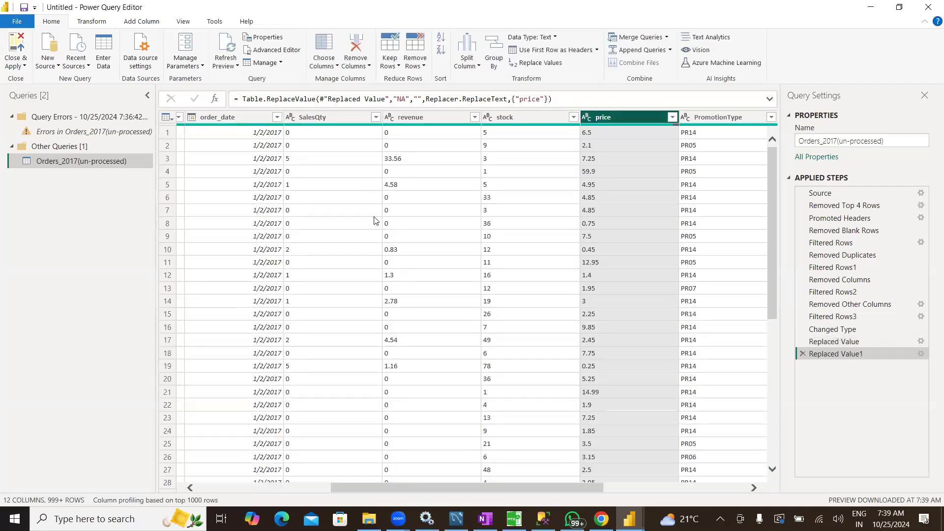
# Change the SalesQty column's data type to Whole Number and the revenue column's to Fixed decimal number
pyautogui.click(328, 118)
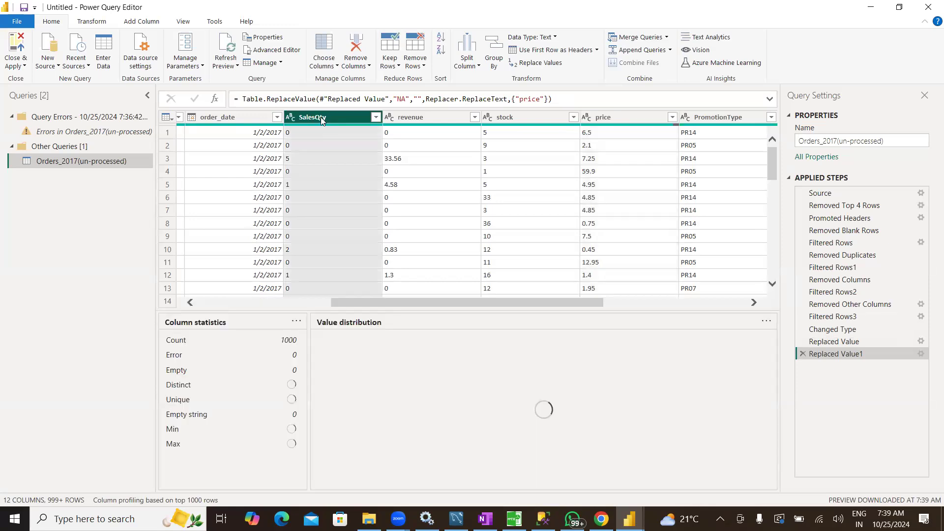
pyautogui.click(291, 118)
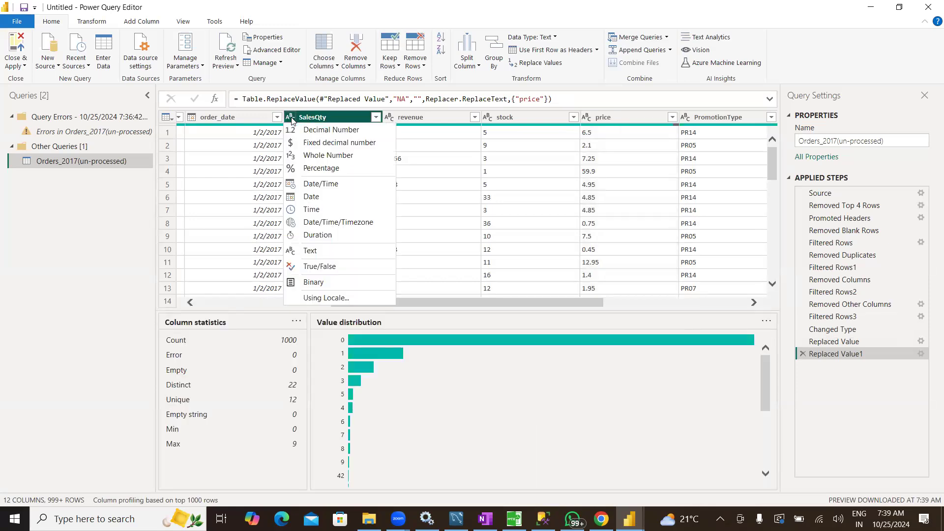
pyautogui.click(315, 155)
pyautogui.click(389, 118)
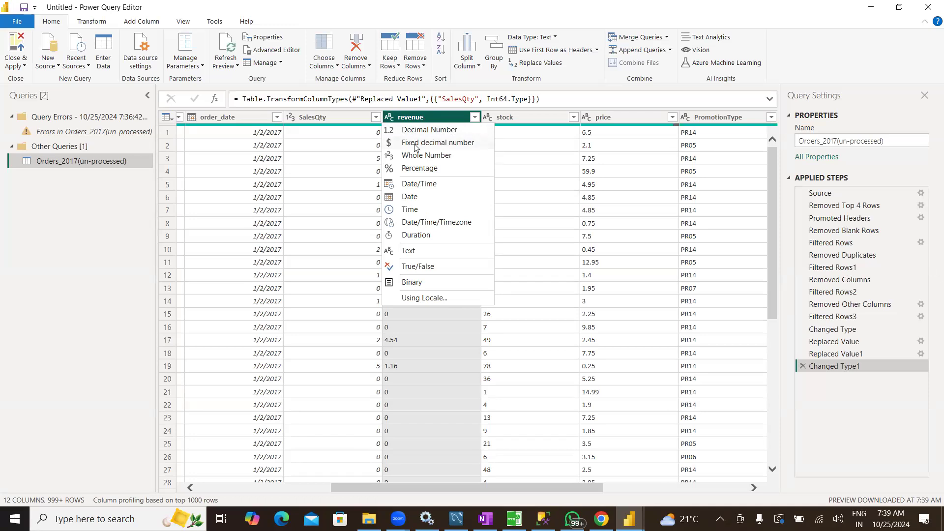
pyautogui.click(414, 146)
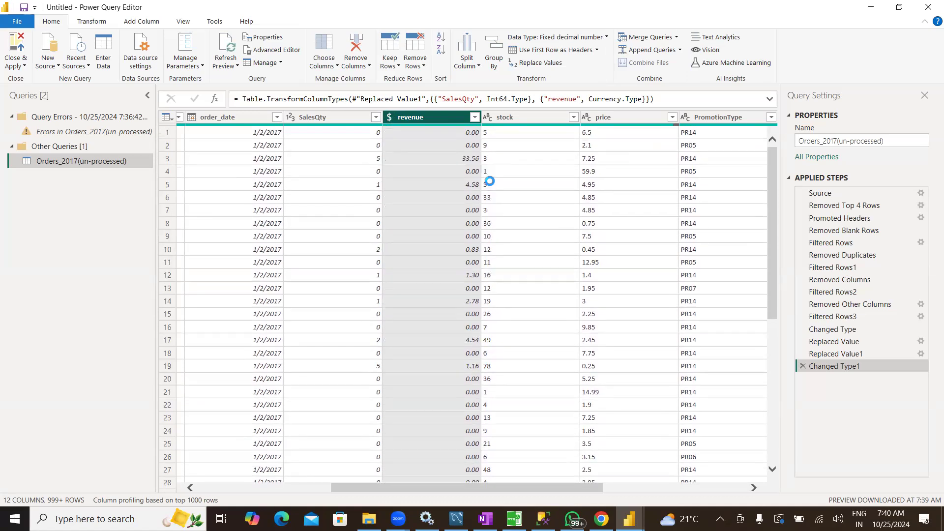
# Change the stock column's data type to Decimal Number and the price column's to Fixed decimal number
pyautogui.click(490, 117)
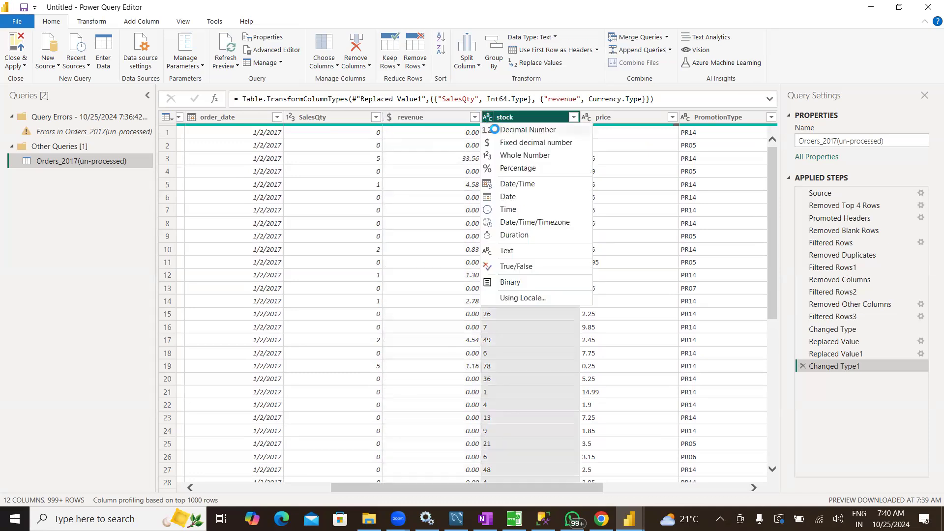
pyautogui.click(495, 130)
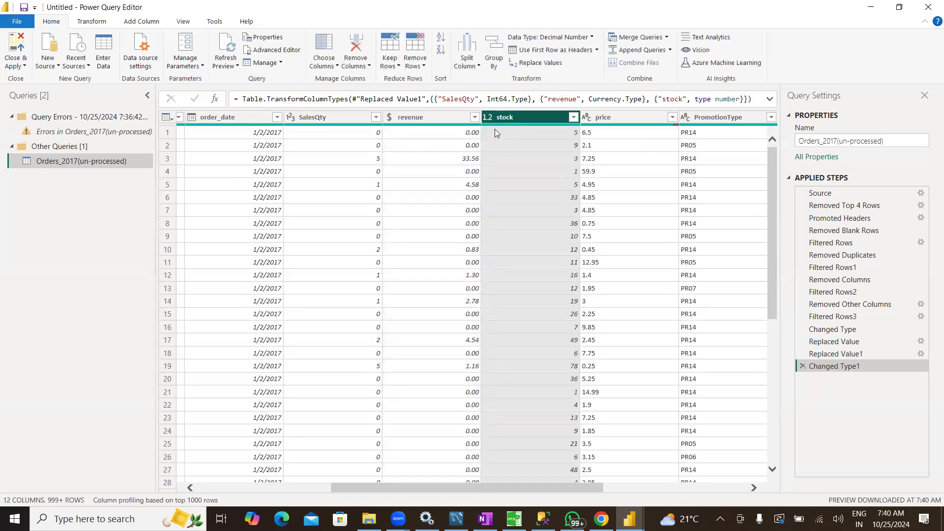
pyautogui.click(586, 120)
pyautogui.click(586, 120)
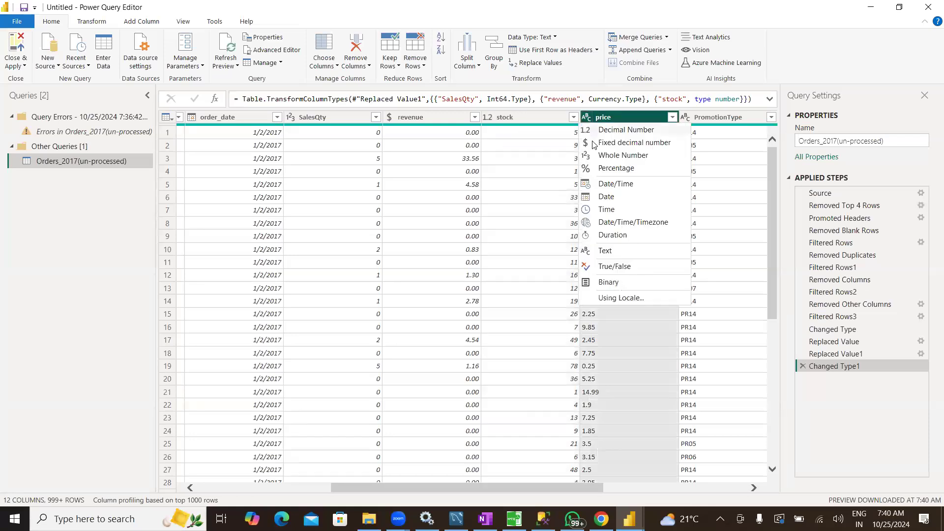
pyautogui.click(633, 143)
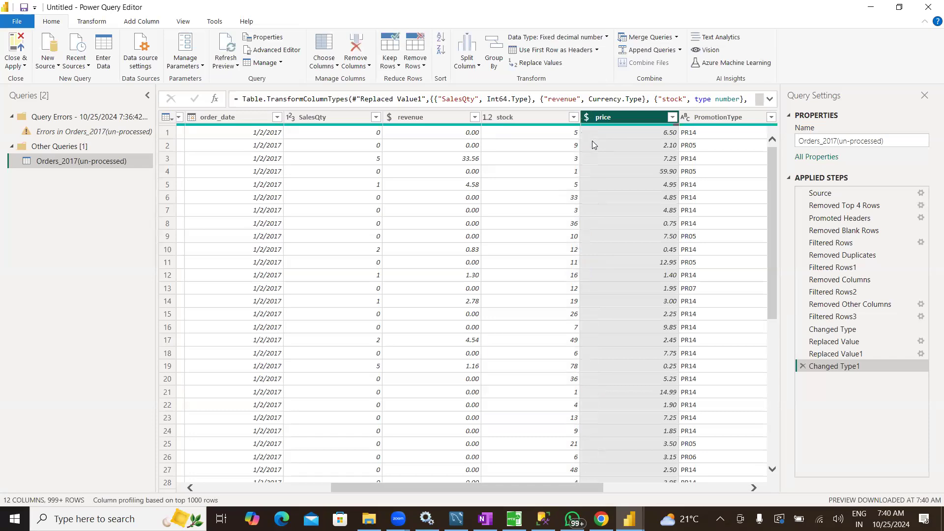
# Load the complete list of Delivery Date filter values, review it and apply the filter with every value selected
pyautogui.moveTo(579, 486); pyautogui.dragTo(729, 488)
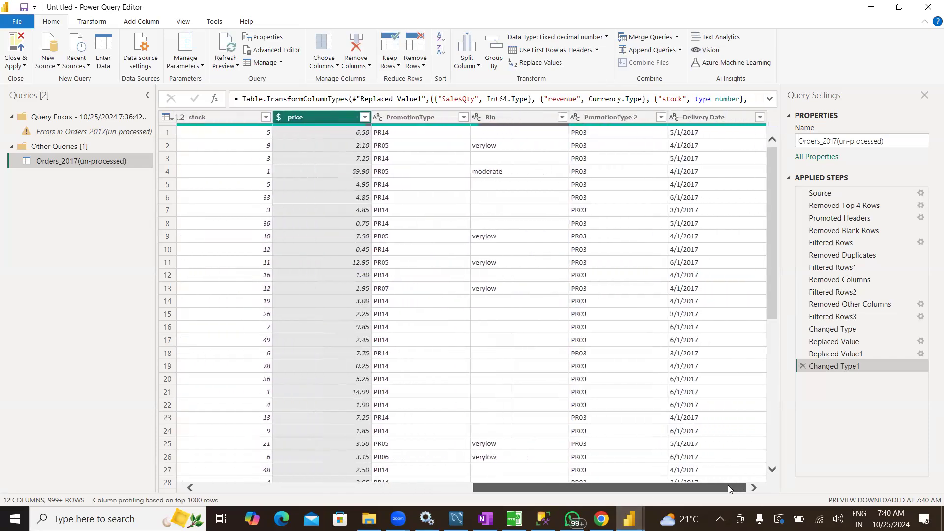
pyautogui.click(696, 119)
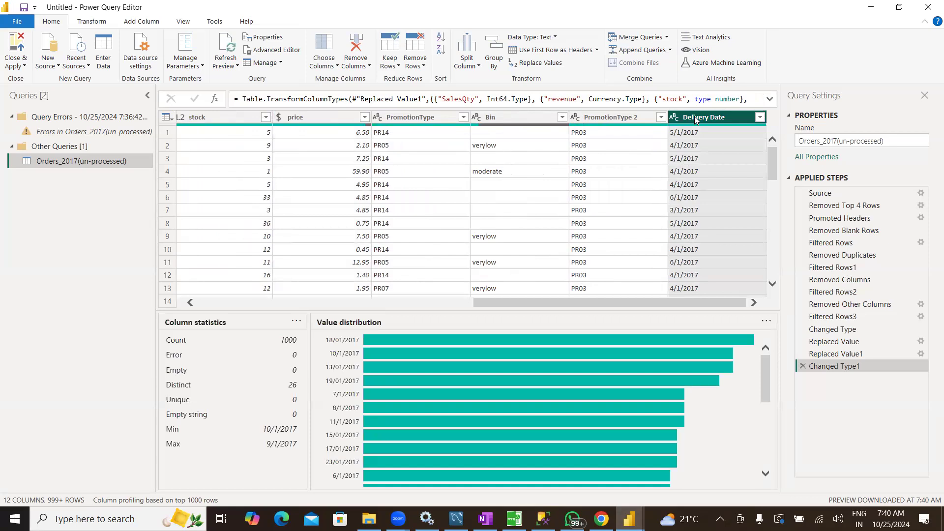
pyautogui.click(760, 118)
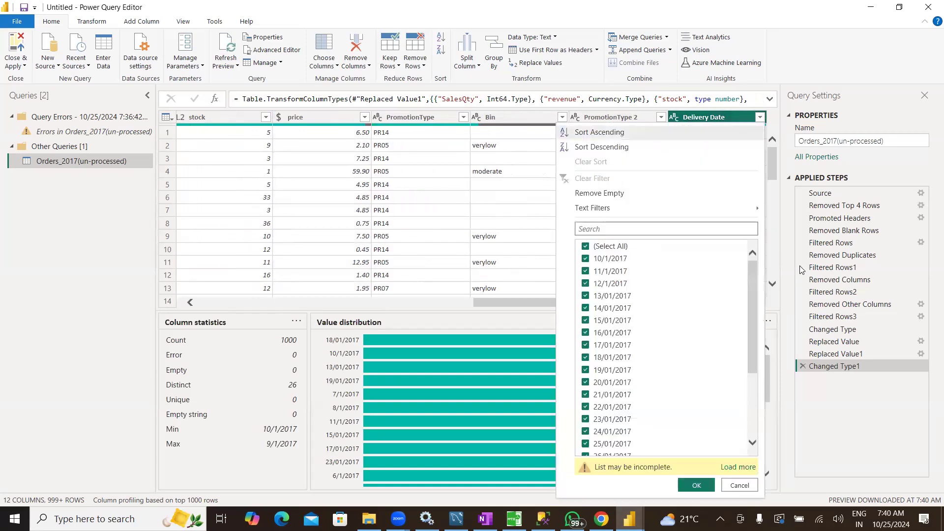
pyautogui.moveTo(755, 271); pyautogui.dragTo(750, 362)
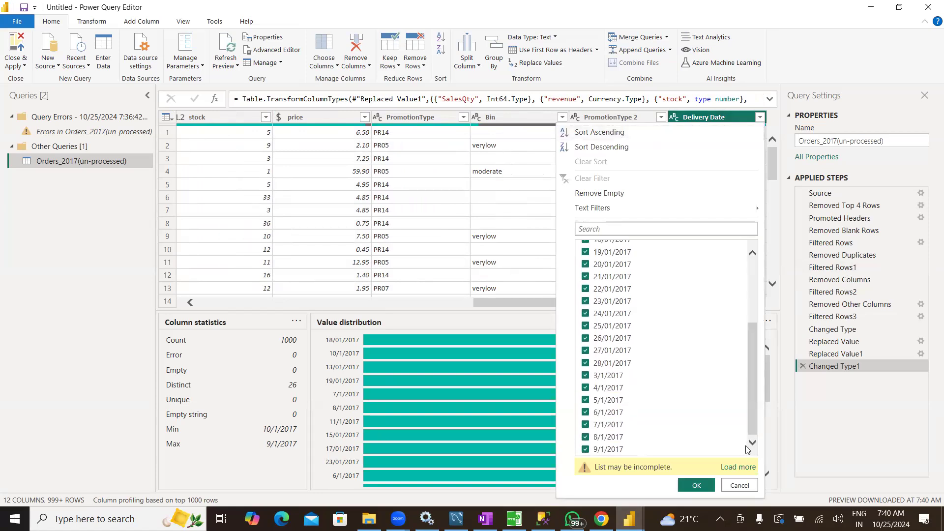
pyautogui.click(736, 468)
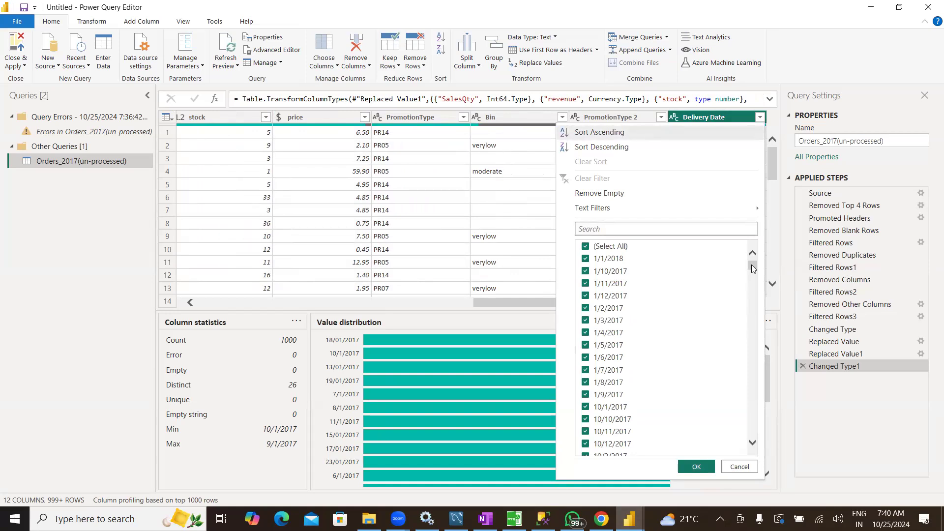
pyautogui.moveTo(752, 265); pyautogui.dragTo(749, 444)
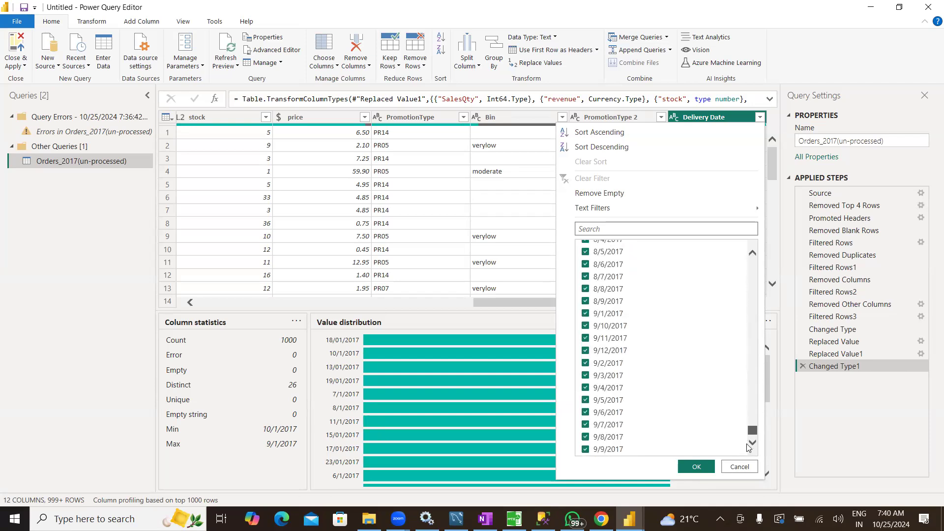
pyautogui.click(698, 467)
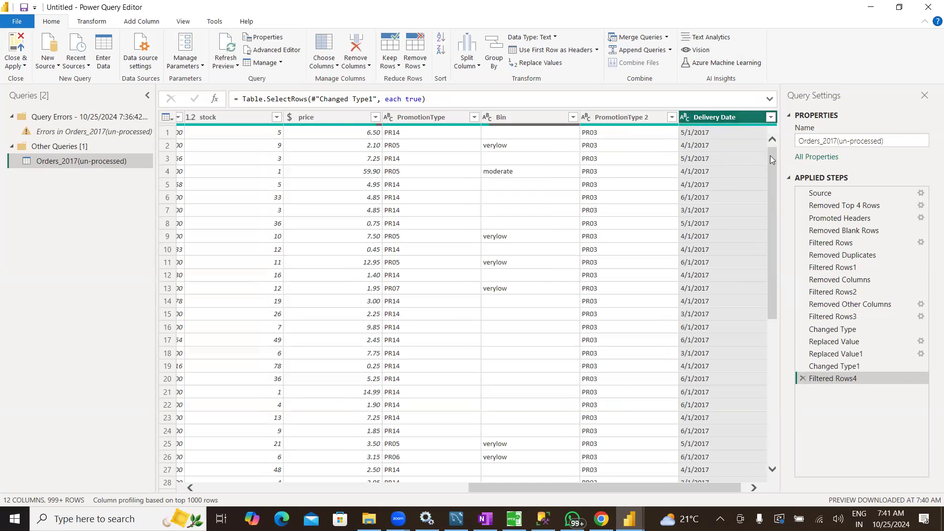
# Change the Delivery Date column's type using locale, with data type Date and locale English (United Kingdom)
pyautogui.moveTo(771, 160); pyautogui.dragTo(762, 134)
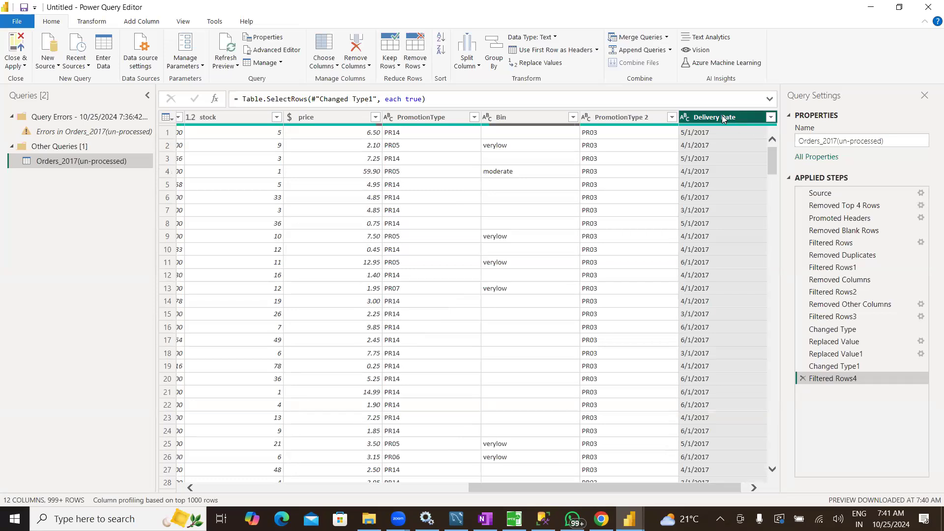
pyautogui.rightClick(722, 117)
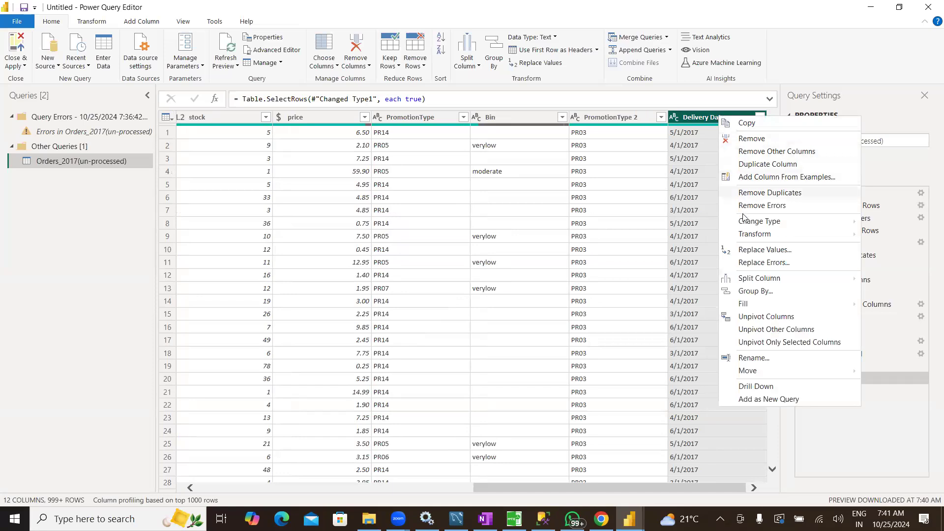
pyautogui.moveTo(747, 227)
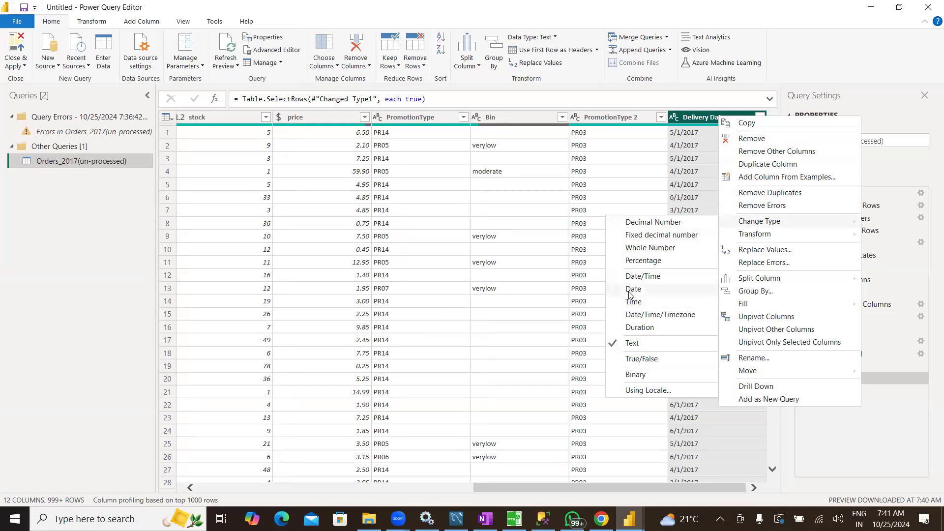
pyautogui.click(635, 391)
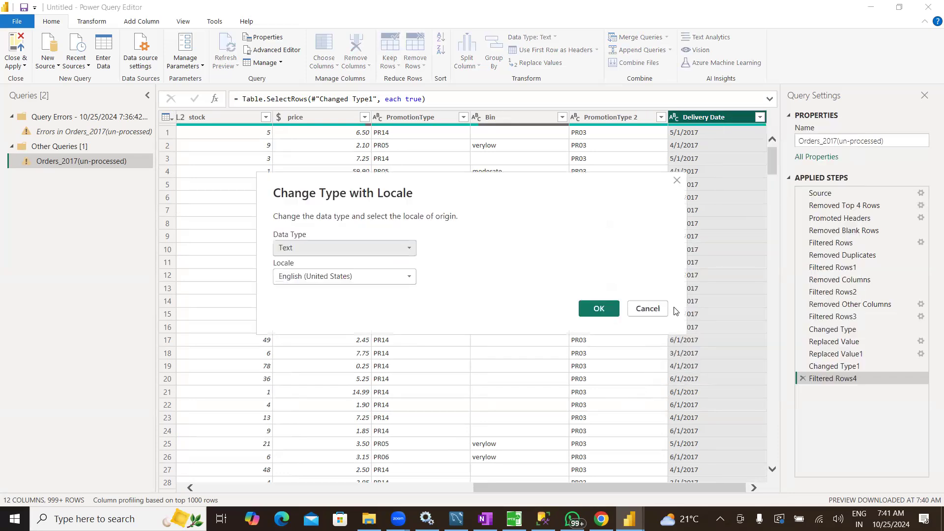
pyautogui.click(400, 252)
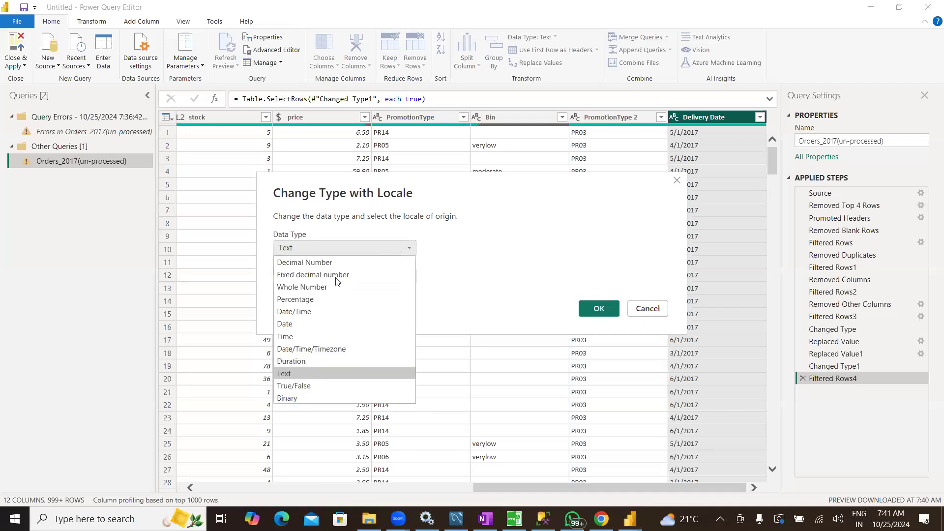
pyautogui.click(295, 326)
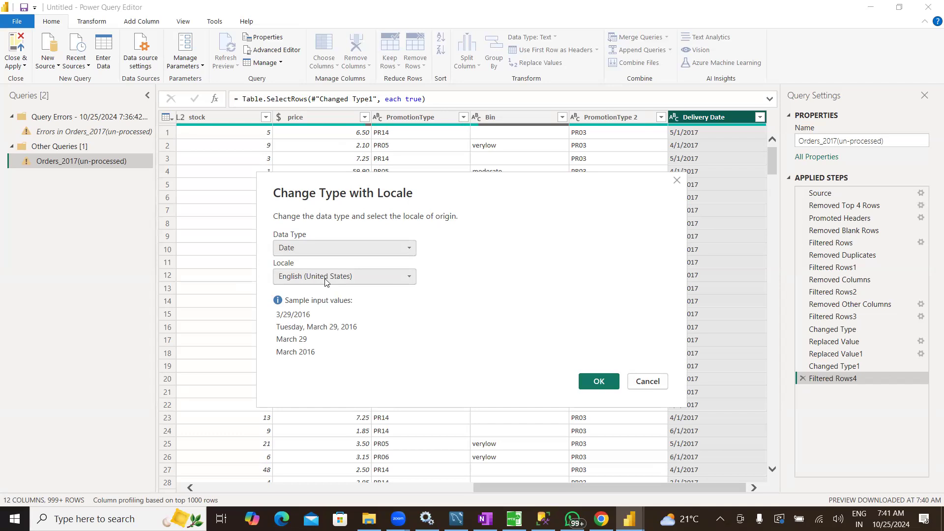
pyautogui.click(374, 281)
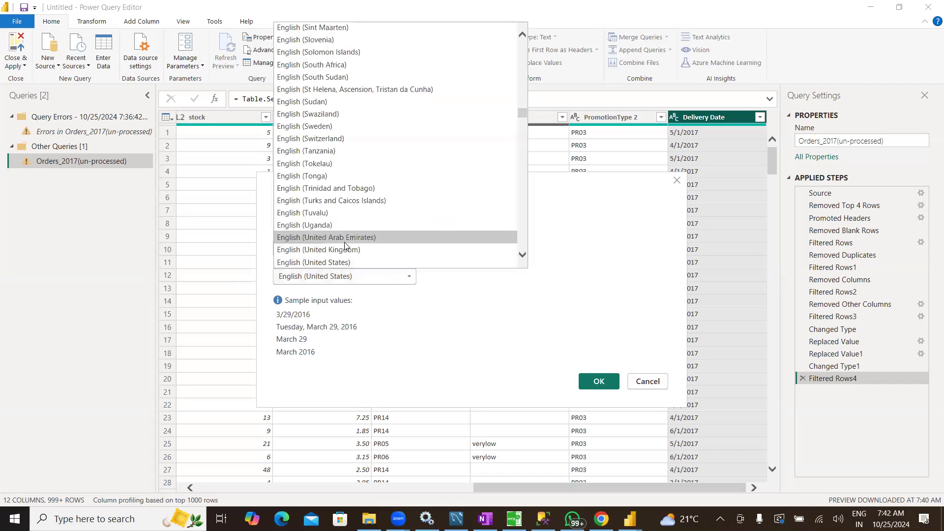
pyautogui.click(312, 250)
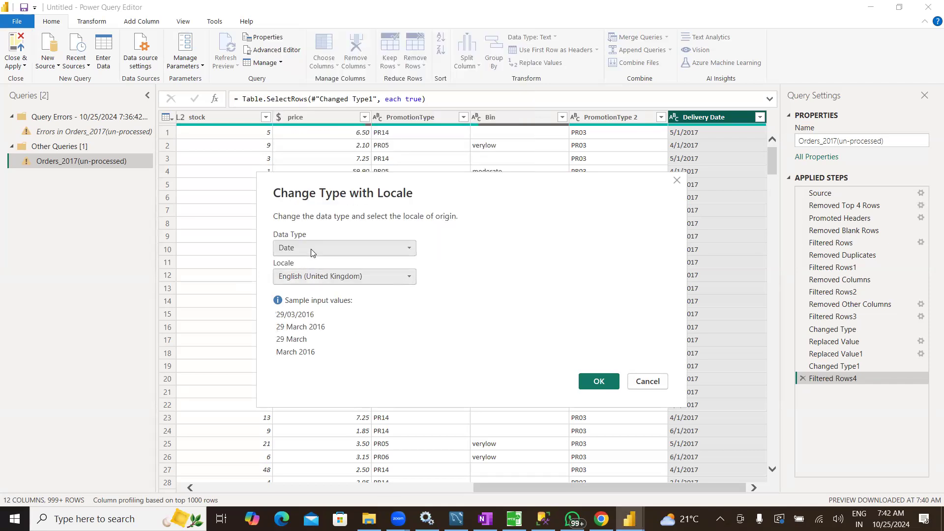
pyautogui.click(598, 381)
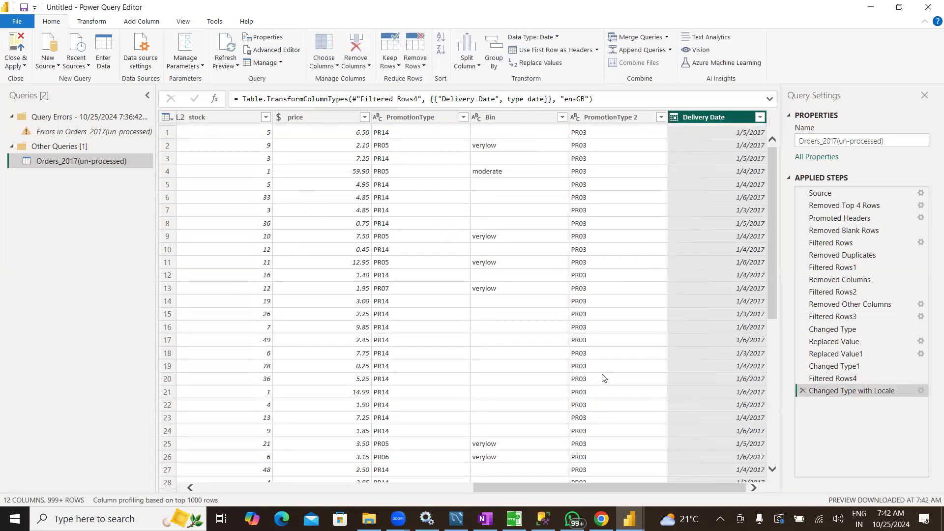
# Review the converted Delivery Date values, close and apply the query changes, and show the loaded table in Table view
pyautogui.scroll(-15, 746, 336)
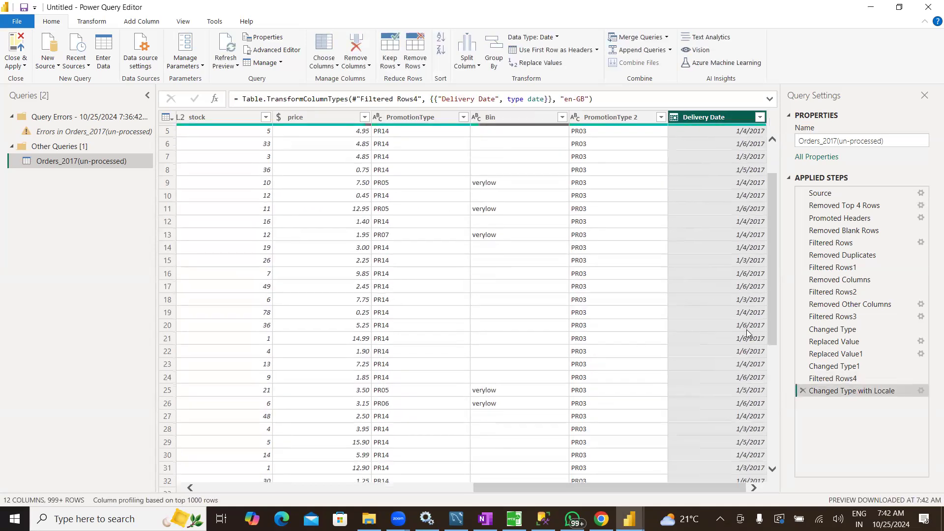
pyautogui.scroll(-20, 746, 336)
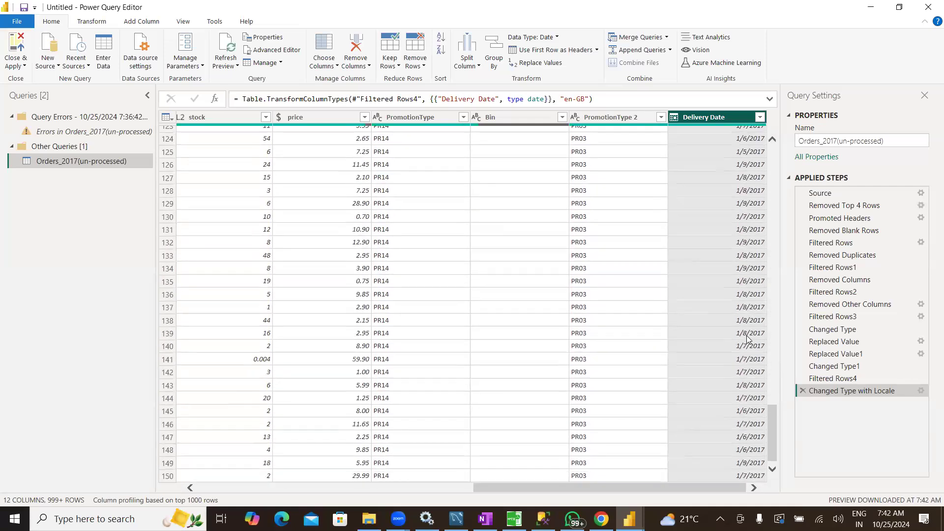
pyautogui.scroll(20, 747, 339)
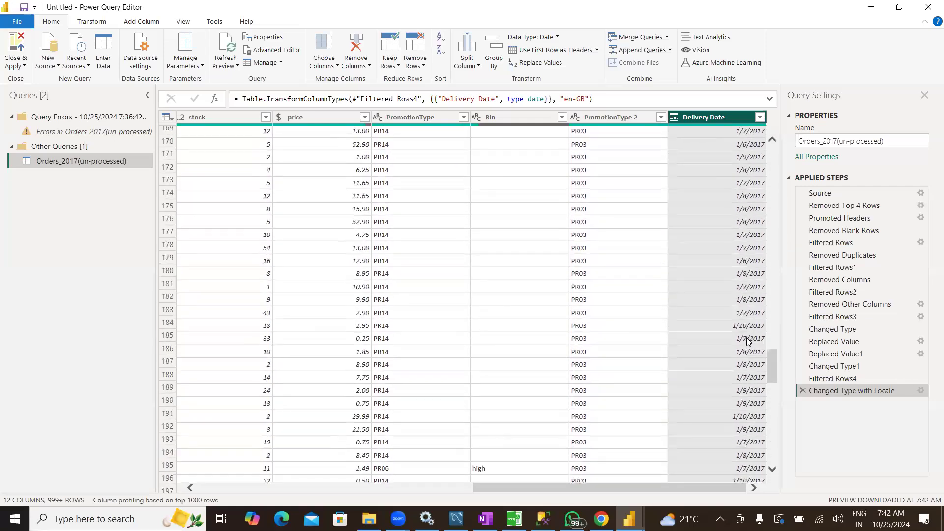
pyautogui.scroll(20, 746, 339)
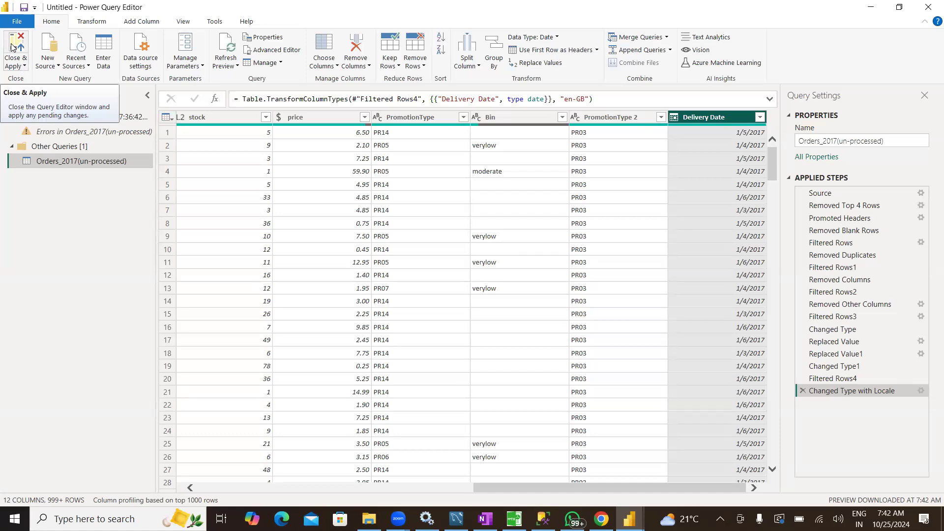
pyautogui.click(12, 48)
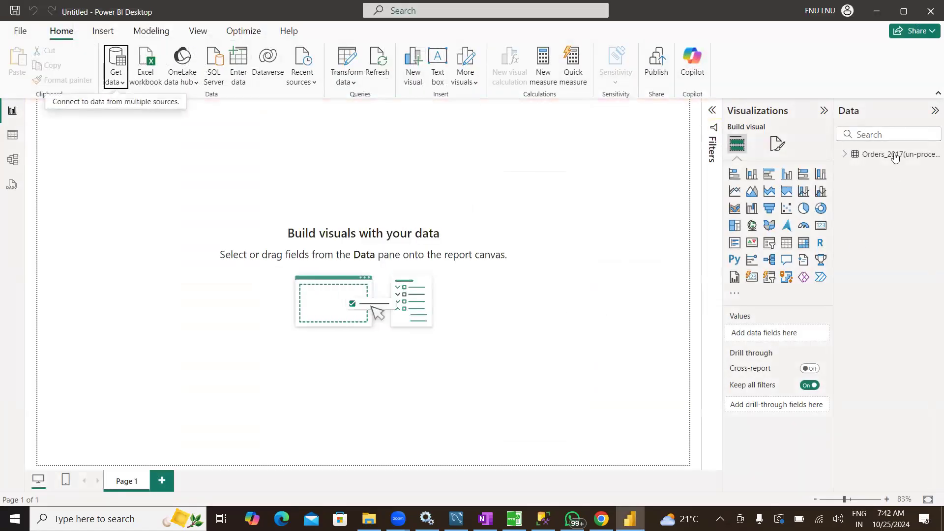
pyautogui.click(6, 139)
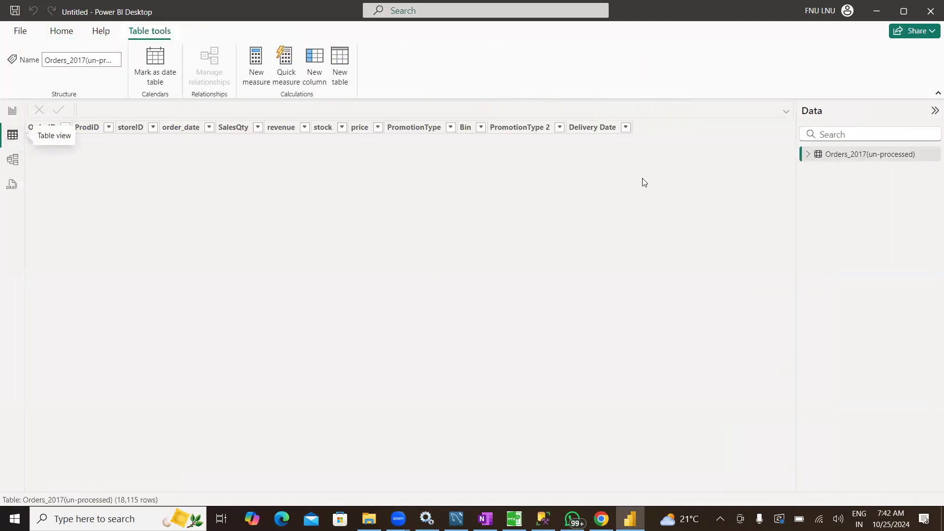
# Look through the rows of the loaded orders table and check the data types of the columns from storeID to Delivery Date
pyautogui.scroll(-20, 258, 393)
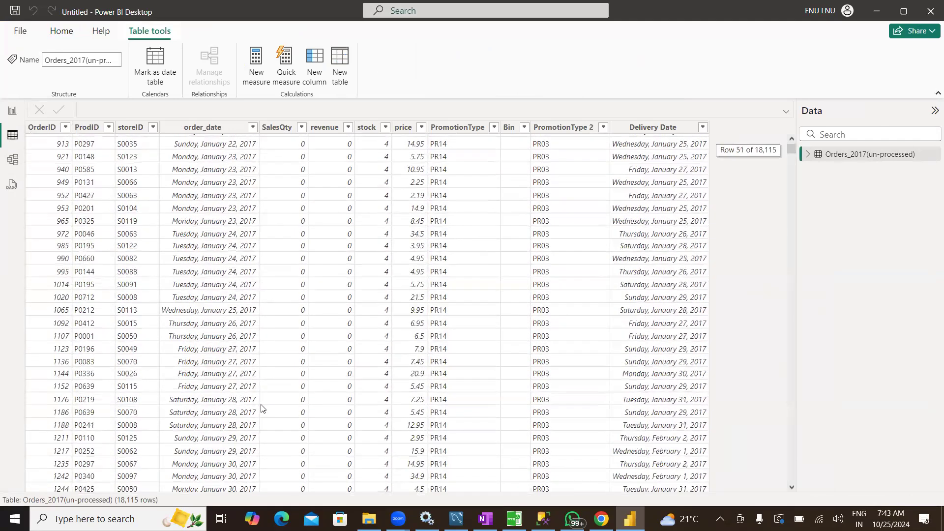
pyautogui.scroll(-19, 261, 410)
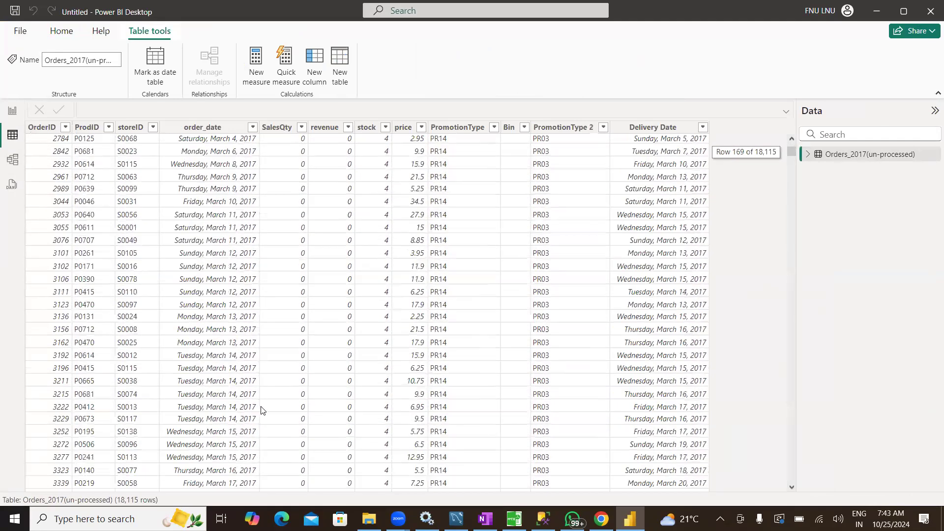
pyautogui.scroll(20, 261, 410)
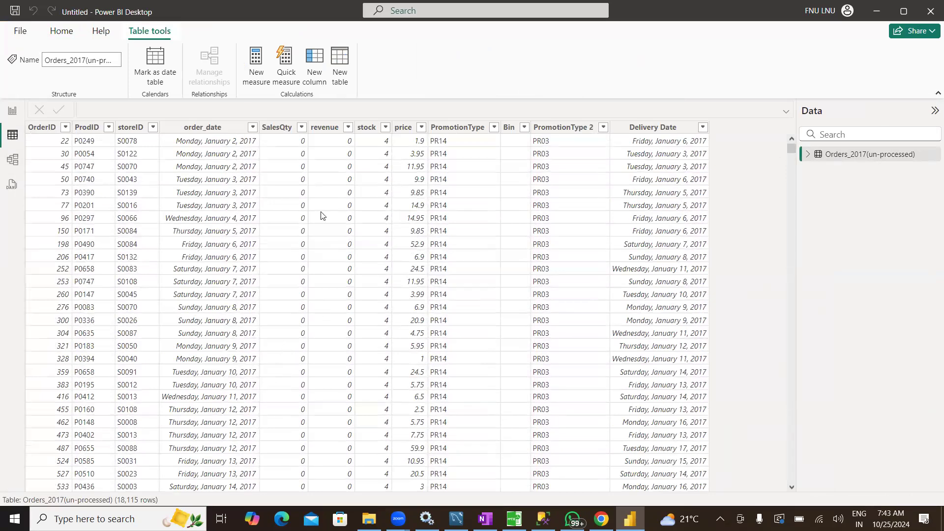
pyautogui.click(130, 128)
pyautogui.click(218, 127)
pyautogui.click(277, 127)
pyautogui.click(324, 127)
pyautogui.click(374, 127)
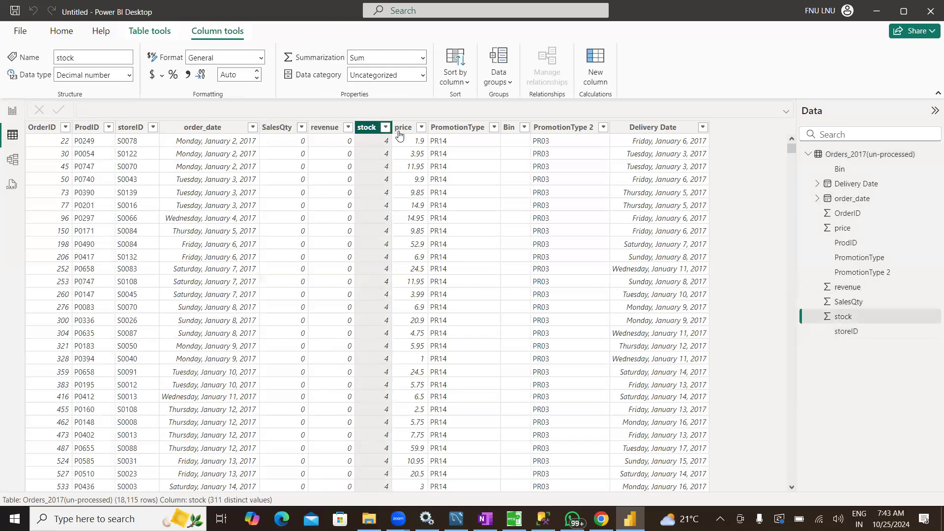
pyautogui.click(402, 128)
pyautogui.click(460, 128)
pyautogui.click(512, 129)
pyautogui.click(563, 128)
pyautogui.click(653, 128)
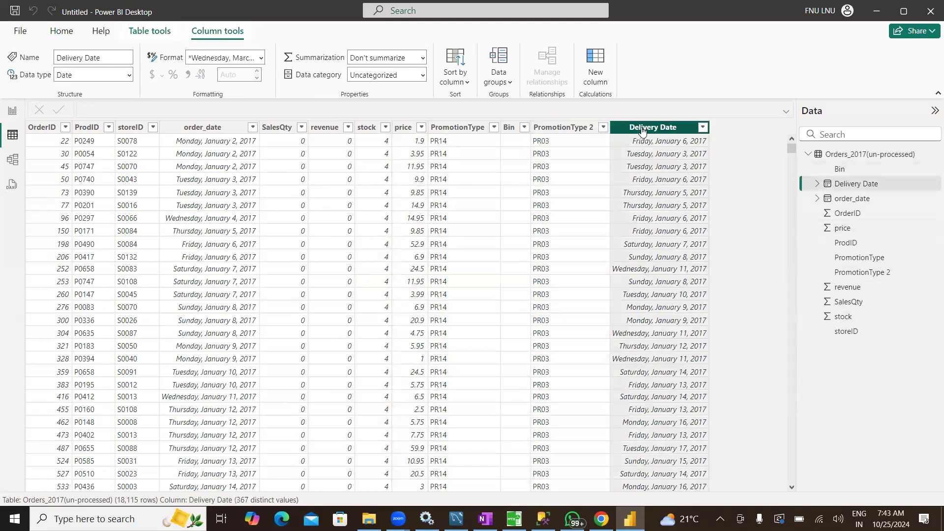
pyautogui.click(808, 154)
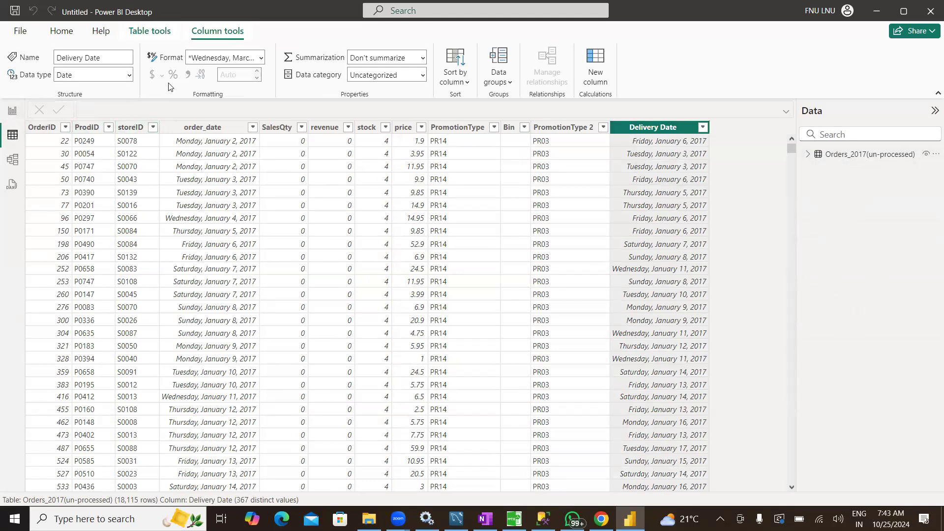
# Reopen the Orders_2017(un-processed) query in the Power Query Editor through Transform data
pyautogui.click(64, 32)
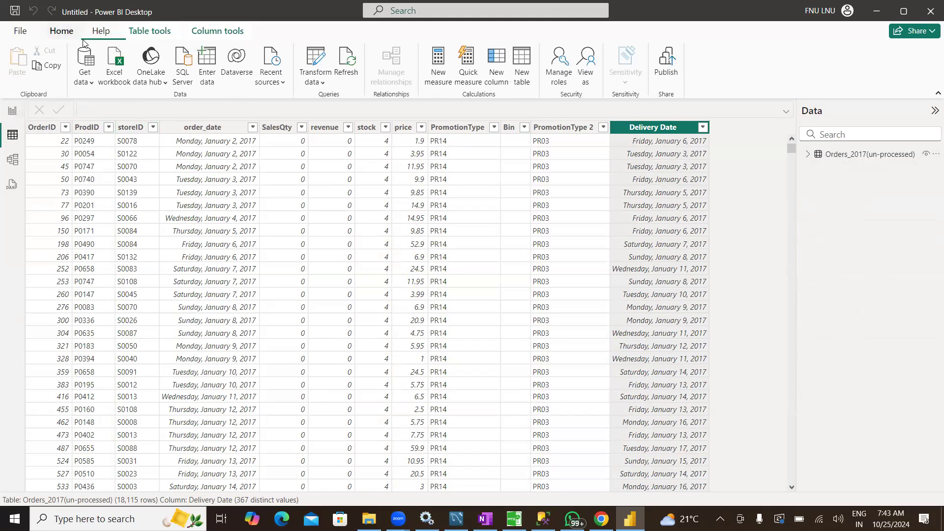
pyautogui.click(311, 65)
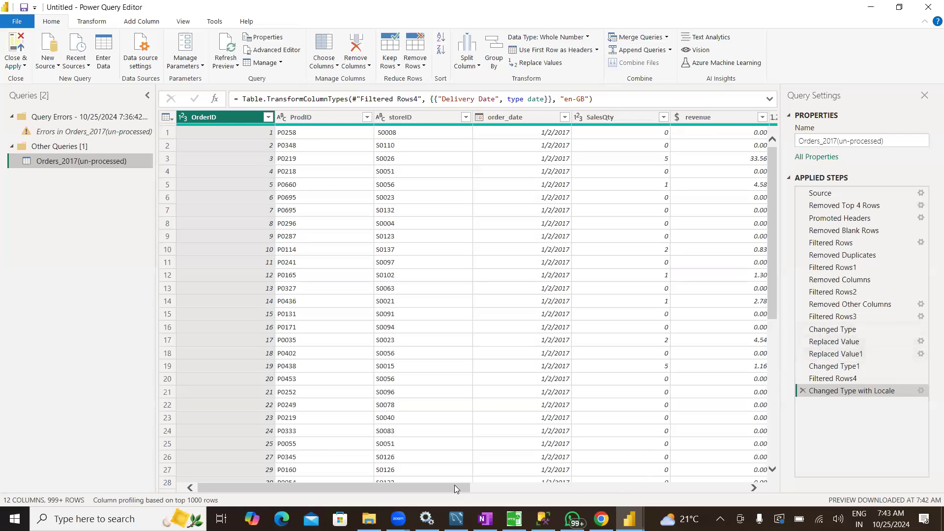
pyautogui.moveTo(455, 485); pyautogui.dragTo(455, 485)
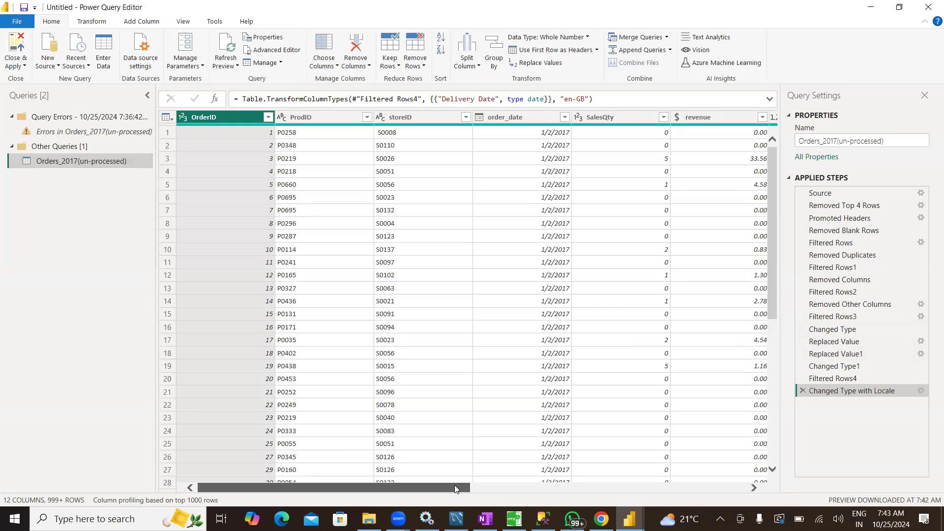
pyautogui.moveTo(454, 485); pyautogui.dragTo(454, 485)
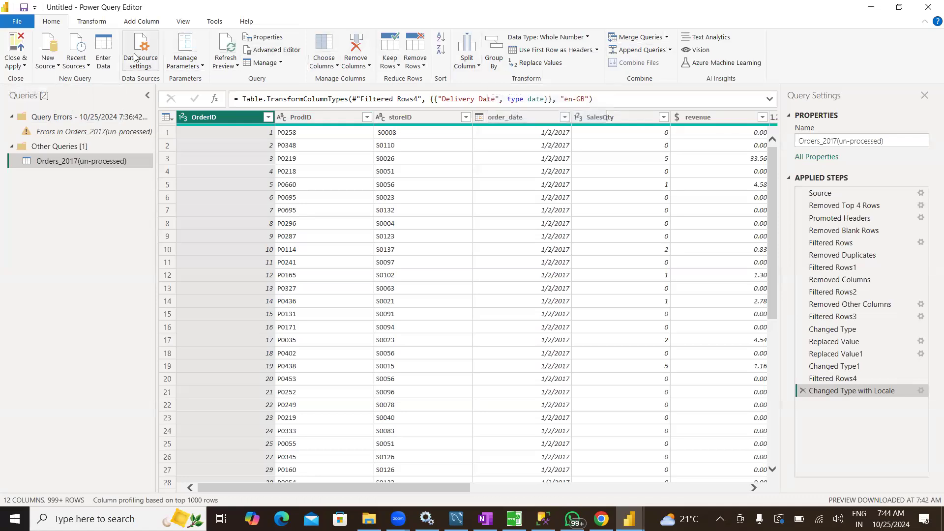
# Examine the column statistics of ProdID, storeID, order_date, SalesQty and OrderID, and bring up the available transform commands
pyautogui.click(324, 117)
pyautogui.click(427, 117)
pyautogui.click(510, 120)
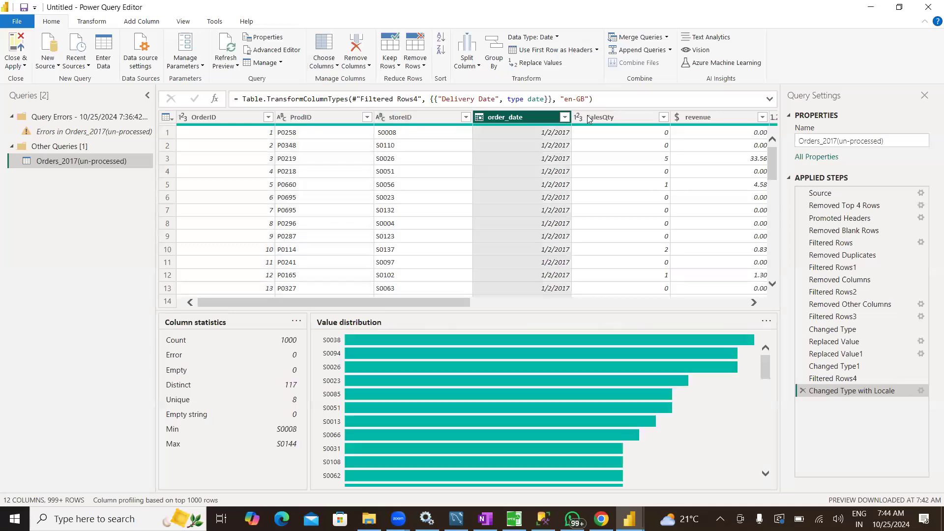
pyautogui.click(606, 117)
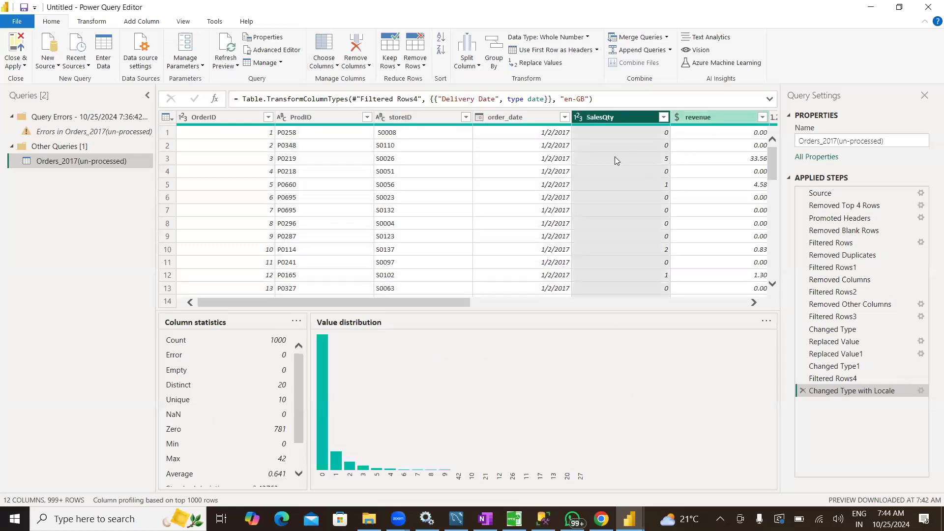
pyautogui.click(221, 124)
pyautogui.click(92, 22)
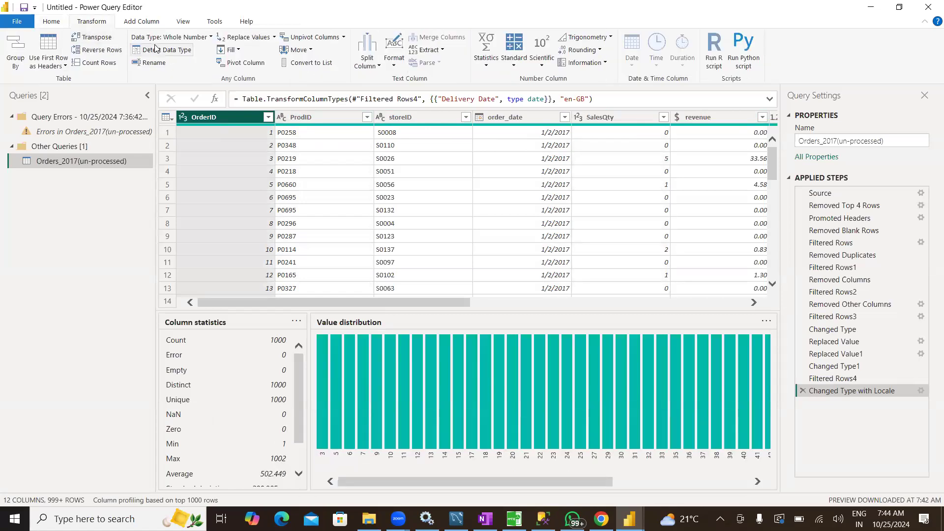
pyautogui.click(210, 38)
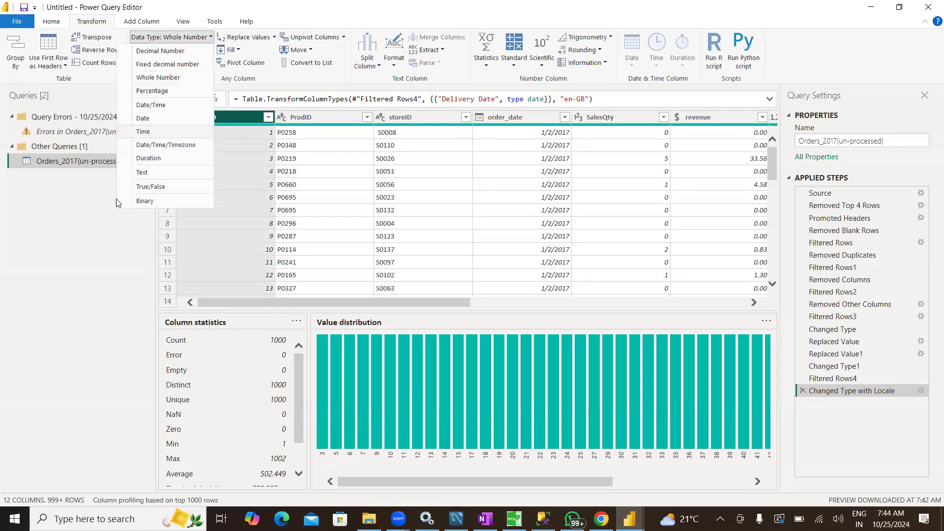
pyautogui.click(98, 225)
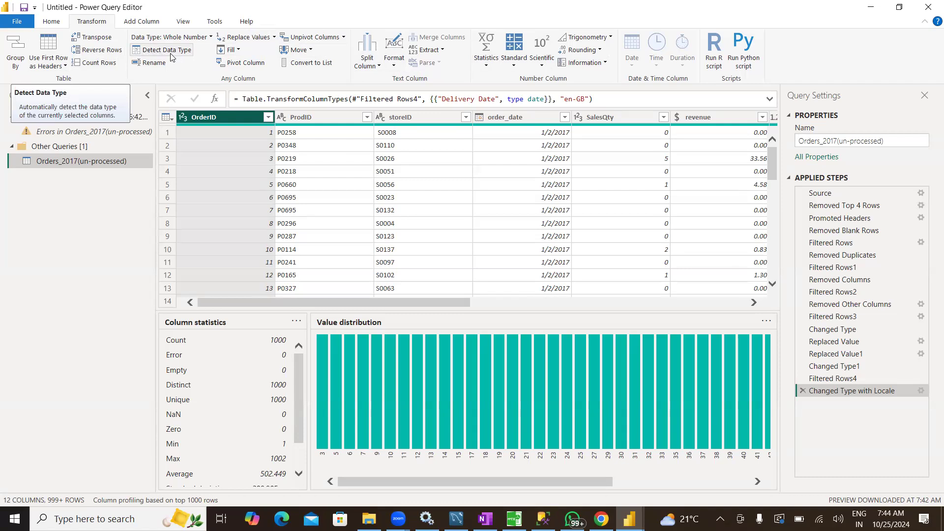
pyautogui.click(51, 22)
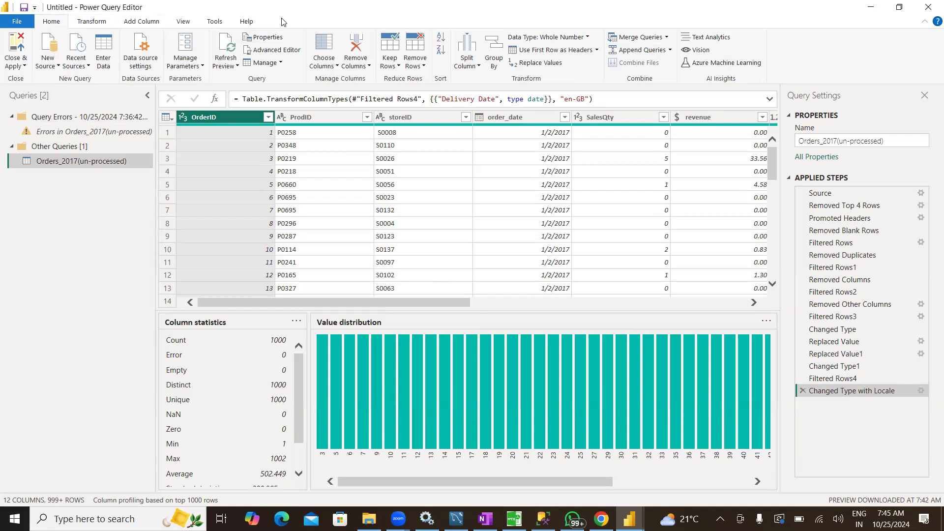
# Hide the column profile, show column quality, and compare the valid, error and empty percentages across the columns
pyautogui.click(193, 24)
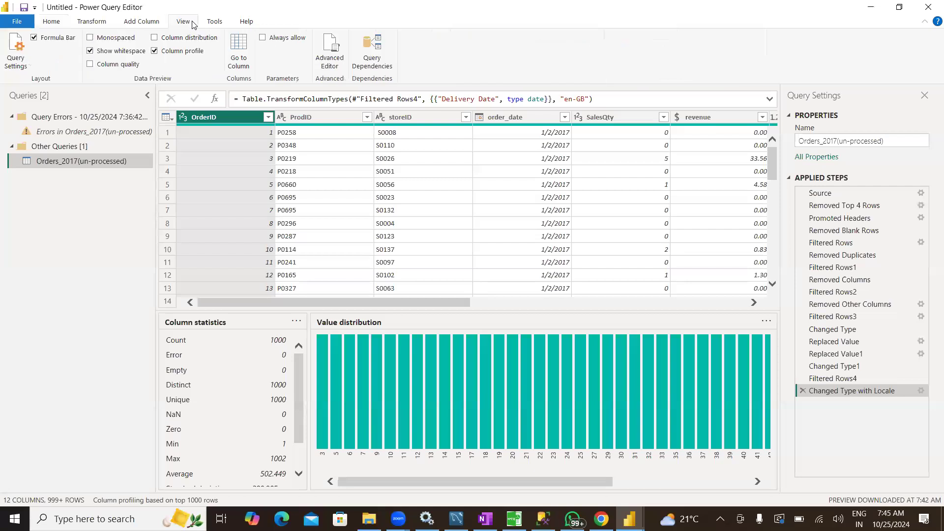
pyautogui.click(183, 53)
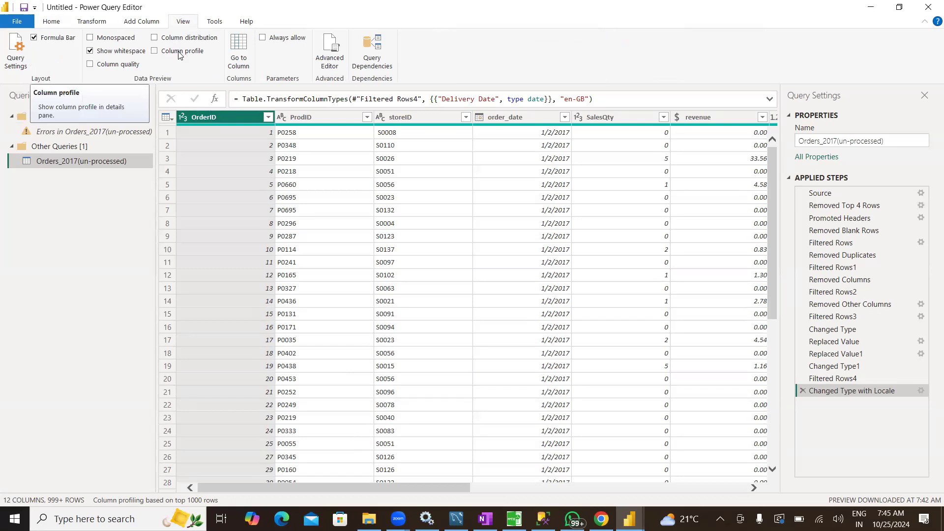
pyautogui.click(90, 66)
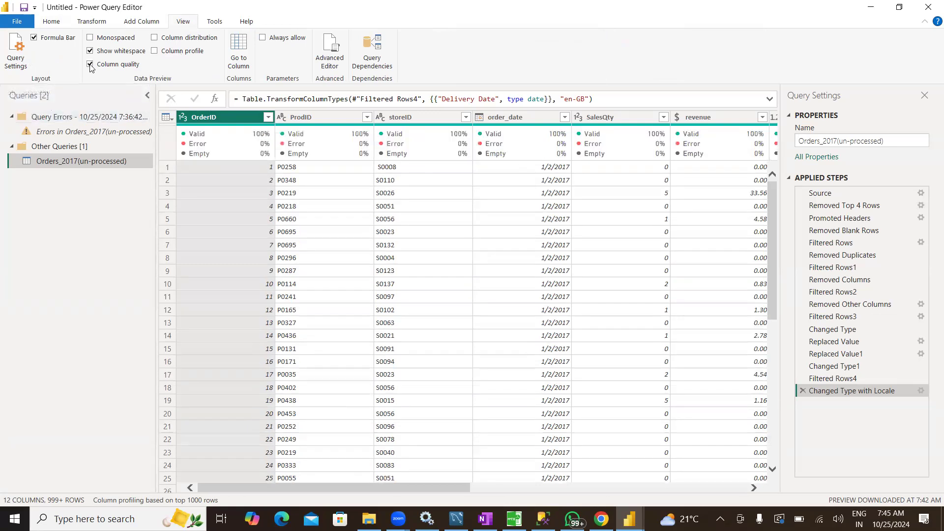
pyautogui.moveTo(271, 151)
pyautogui.moveTo(344, 485); pyautogui.dragTo(596, 481)
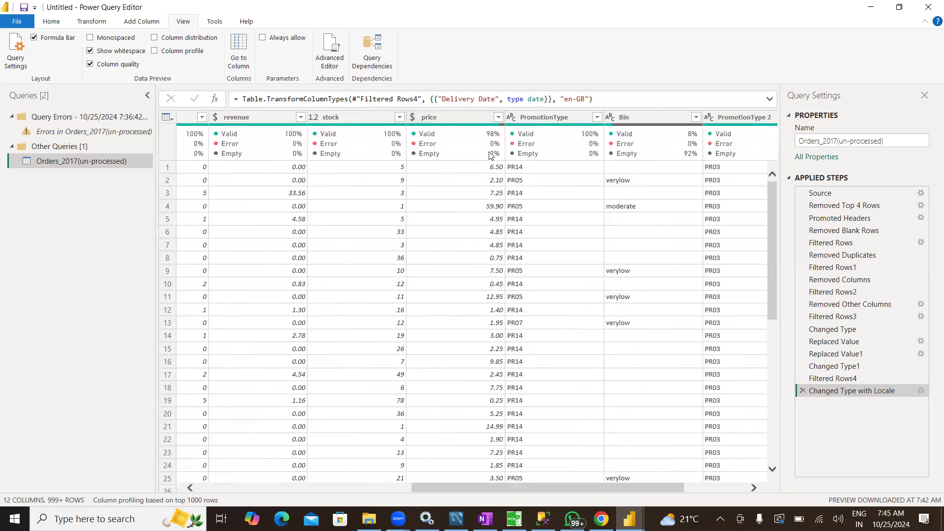
pyautogui.moveTo(490, 156)
pyautogui.moveTo(509, 487); pyautogui.dragTo(274, 496)
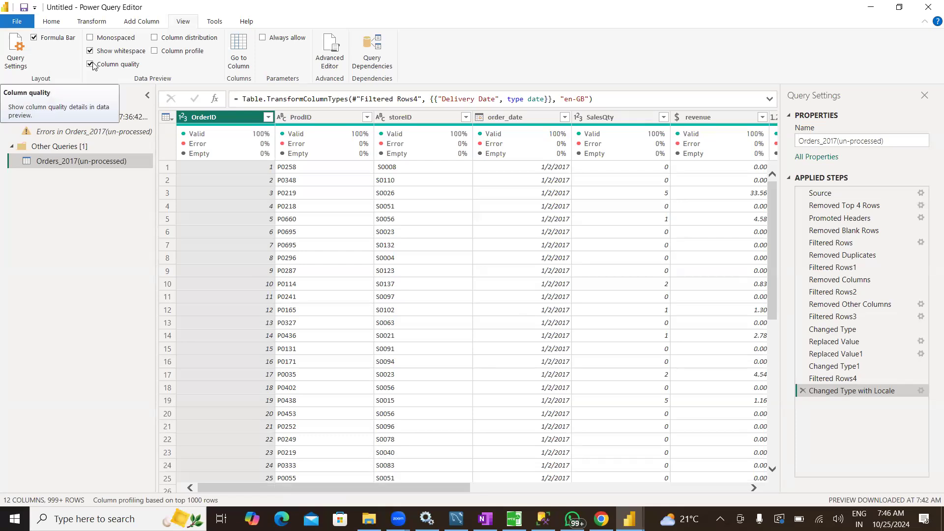
# Show the column distribution and examine the distinct and unique counts of columns such as OrderID and ProdID
pyautogui.click(164, 42)
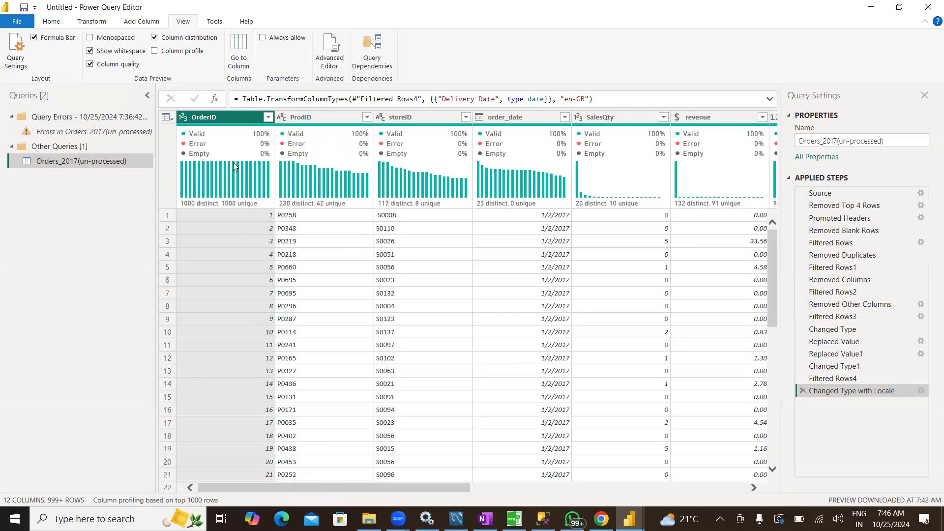
pyautogui.moveTo(198, 187)
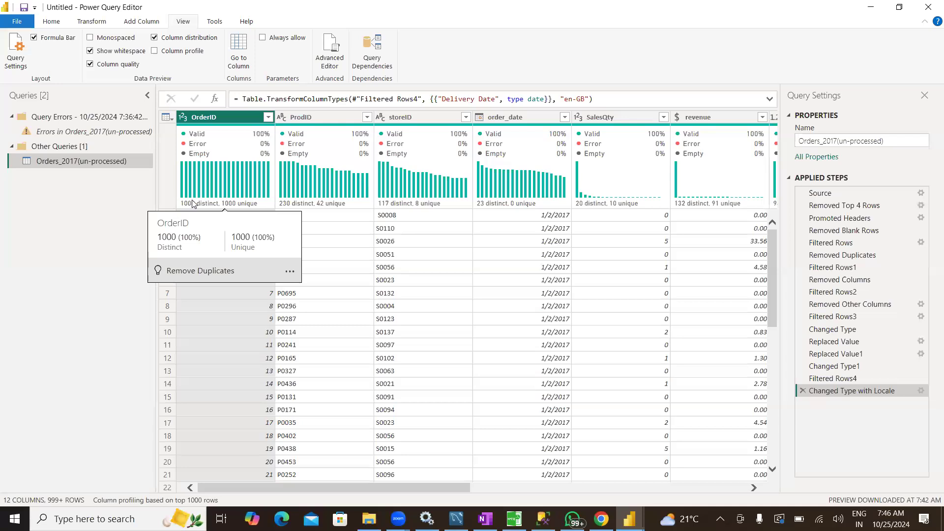
pyautogui.moveTo(312, 205)
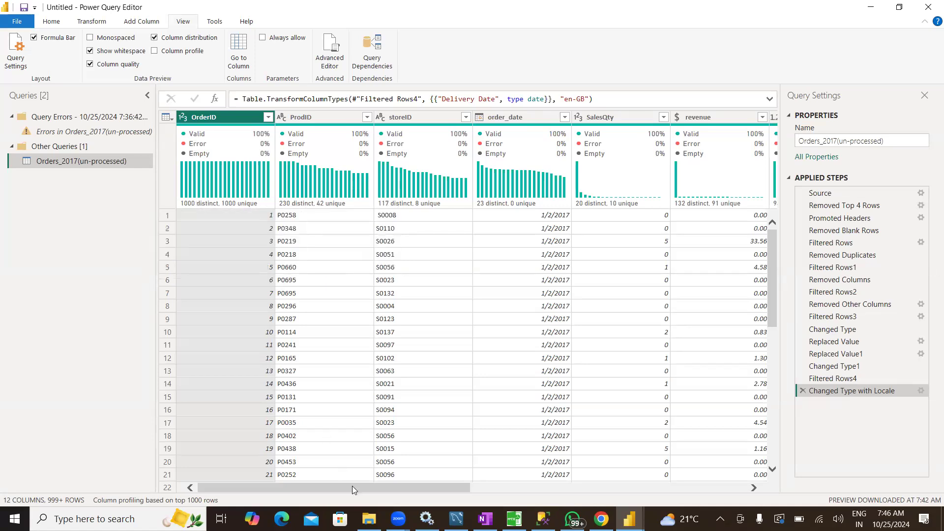
pyautogui.hscroll(2, 382, 489)
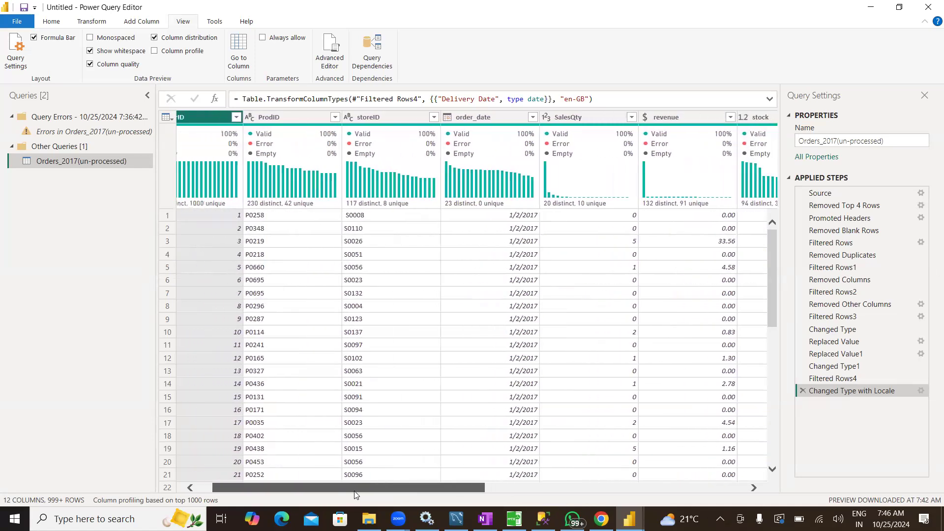
pyautogui.hscroll(-2, 356, 494)
pyautogui.hscroll(-1, 335, 494)
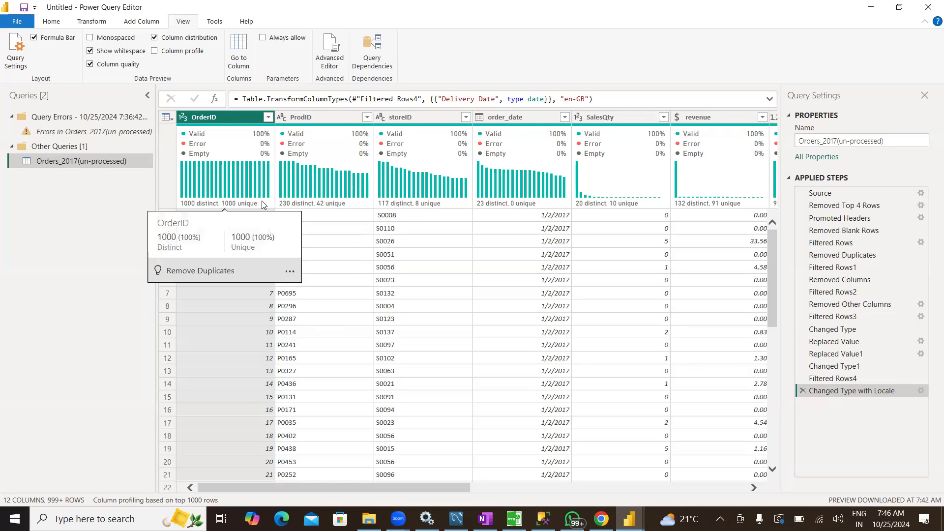
pyautogui.moveTo(430, 491); pyautogui.dragTo(390, 501)
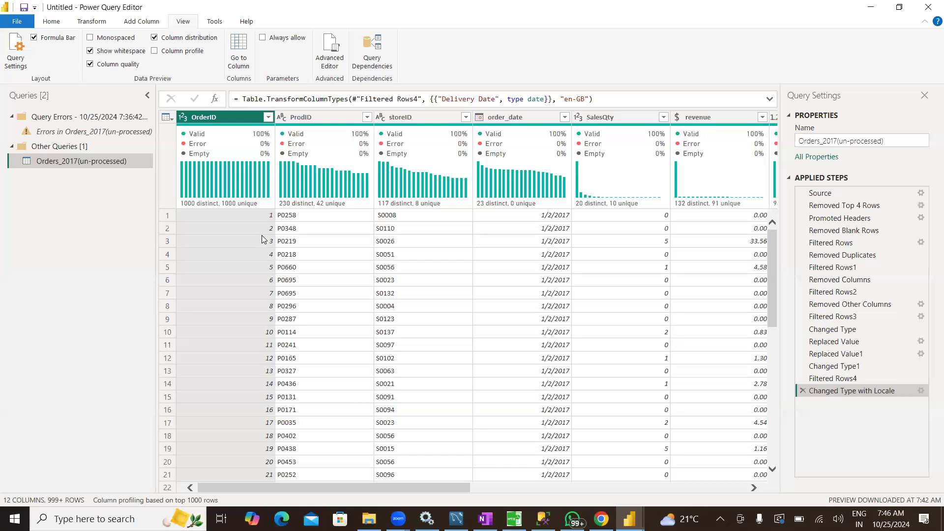
# Show the column profile and examine the full column statistics of OrderID and revenue
pyautogui.click(180, 55)
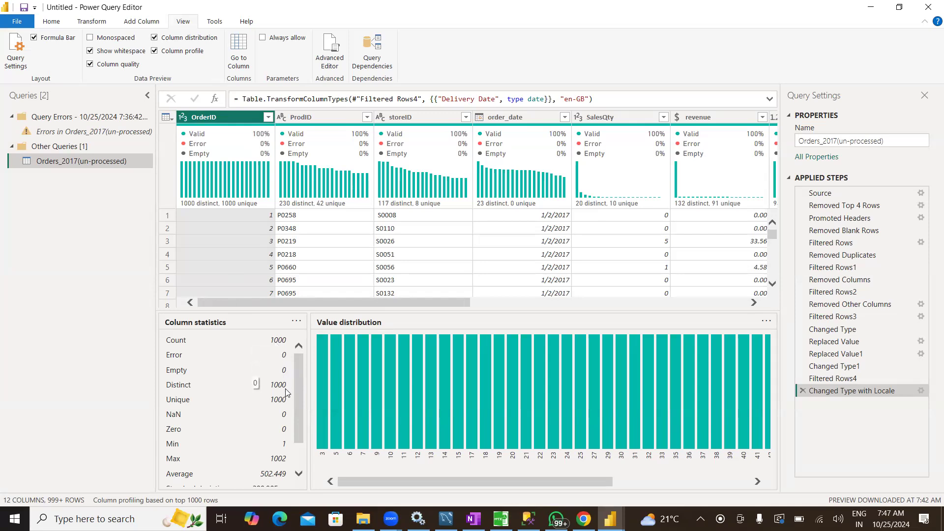
pyautogui.moveTo(297, 381); pyautogui.dragTo(297, 398)
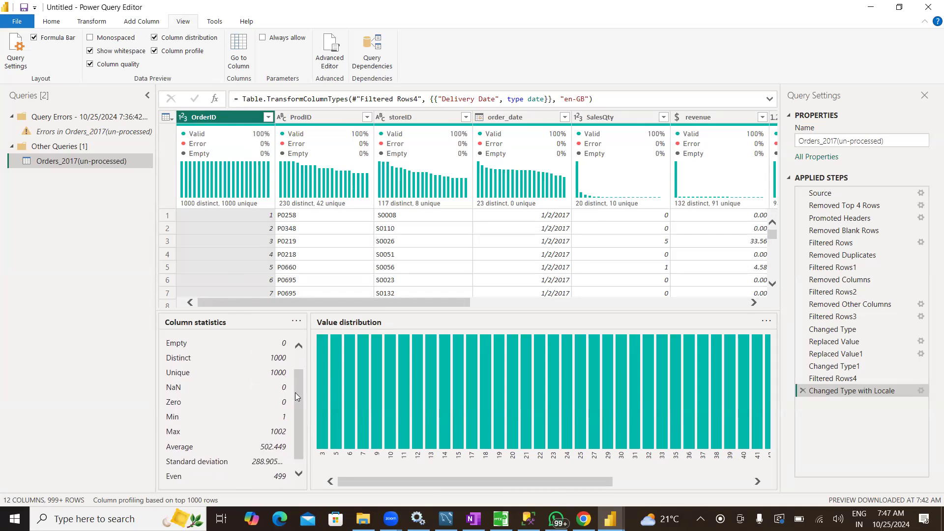
pyautogui.scroll(-1, 295, 393)
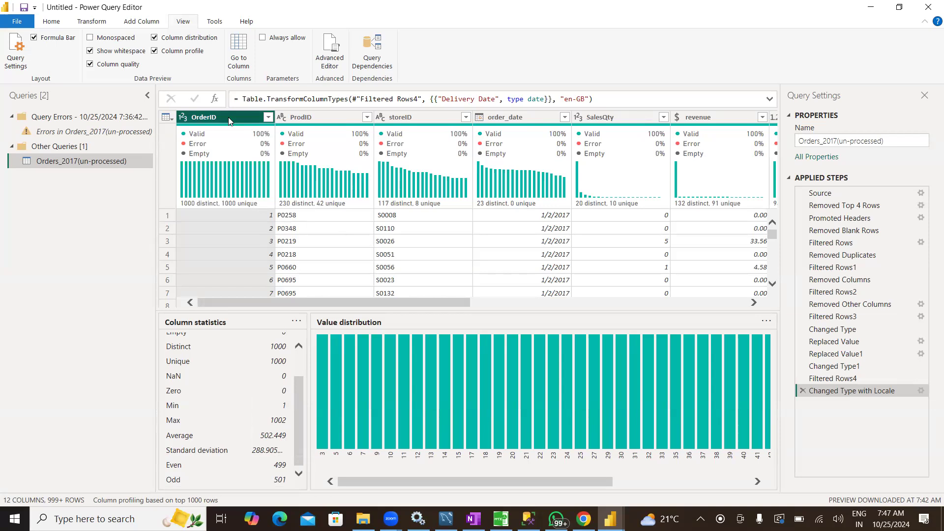
pyautogui.moveTo(422, 303); pyautogui.dragTo(528, 306)
pyautogui.click(476, 114)
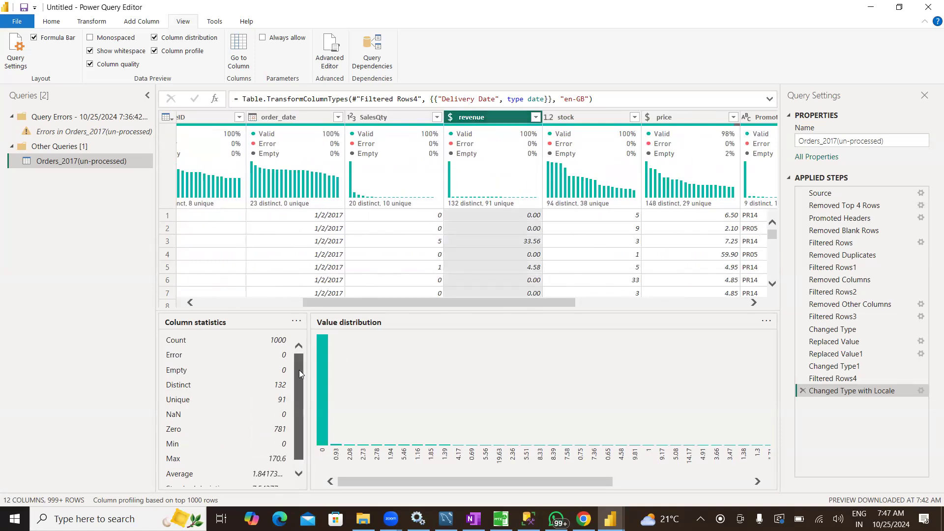
pyautogui.moveTo(299, 382); pyautogui.dragTo(299, 395)
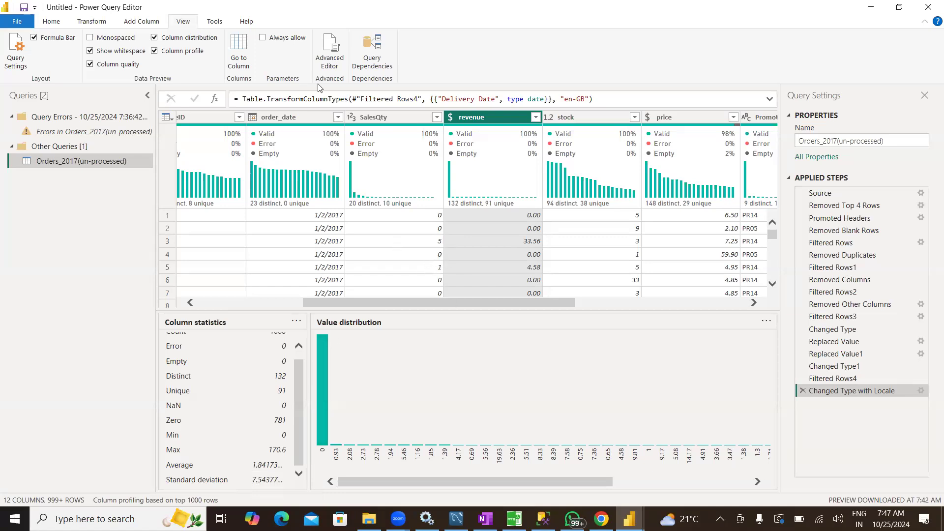
# Hide the column profile, column distribution and column quality displays in the data preview
pyautogui.click(163, 52)
pyautogui.click(165, 38)
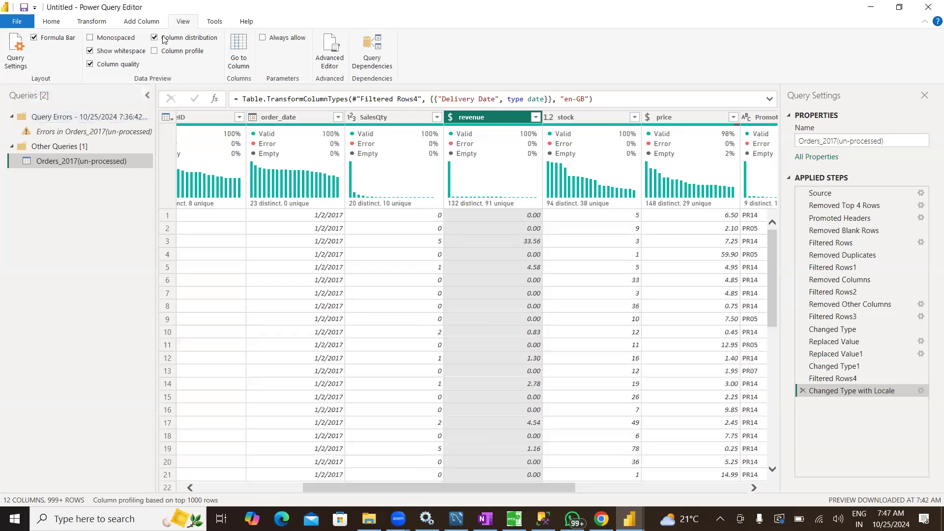
pyautogui.click(90, 65)
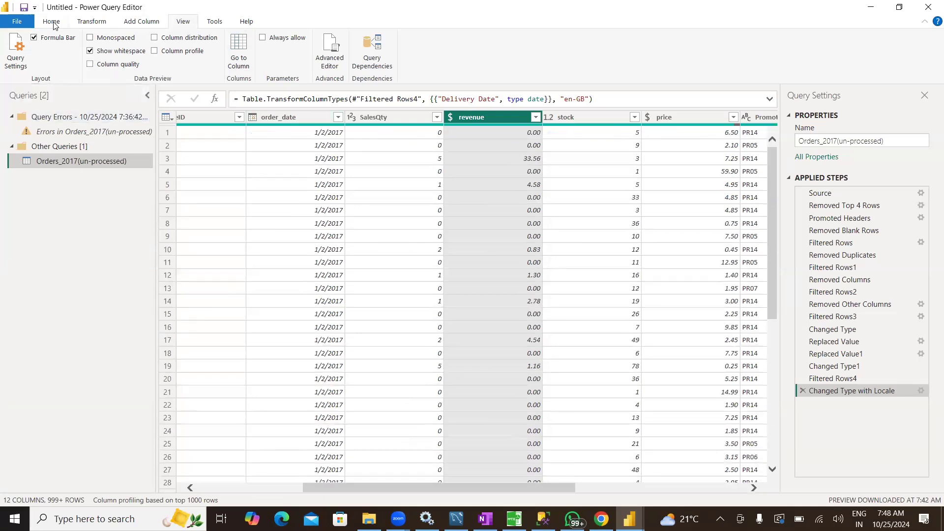
# Rename the Orders_2017(un-processed) query as Orders 2017
pyautogui.click(54, 21)
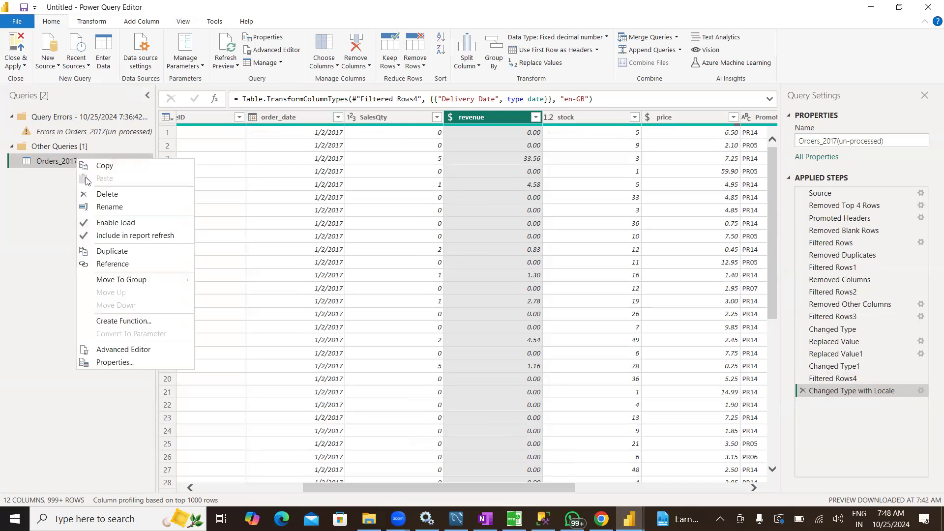
pyautogui.click(104, 207)
pyautogui.click(135, 160)
pyautogui.moveTo(114, 160); pyautogui.dragTo(80, 161)
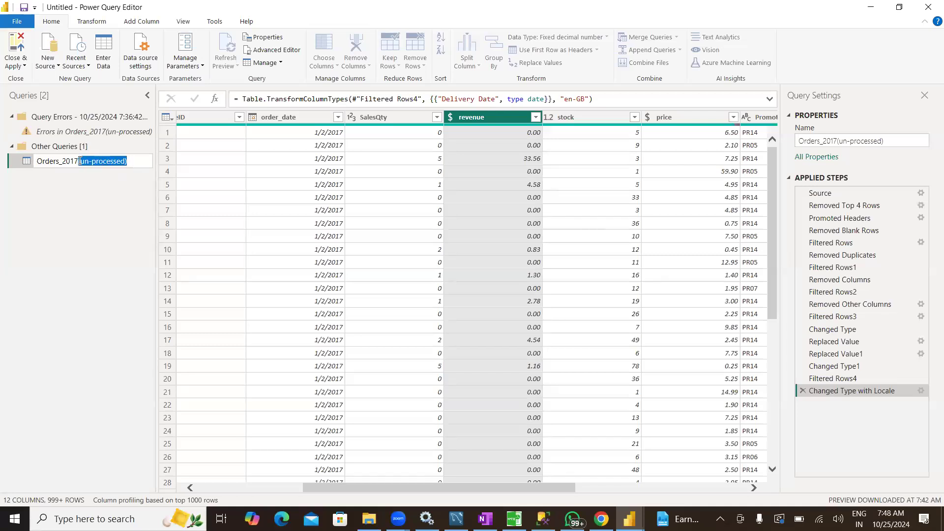
pyautogui.press('BackSpace')
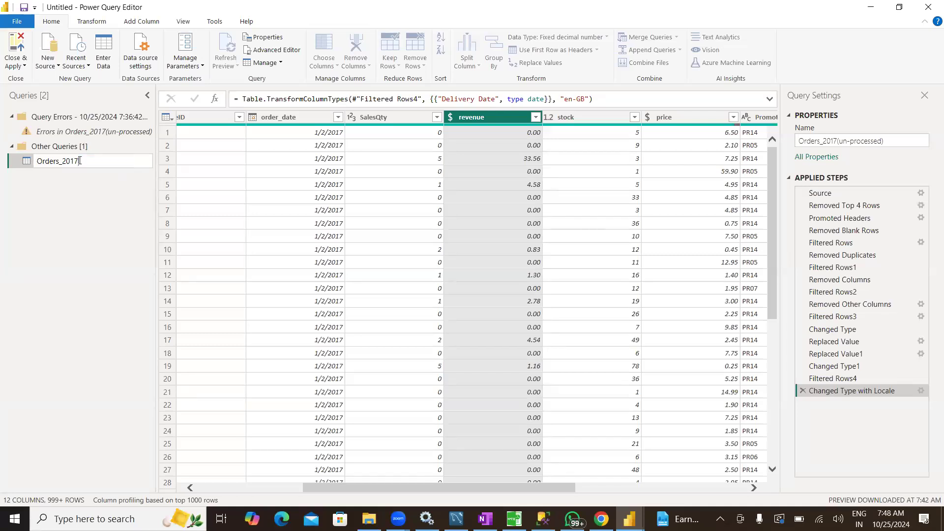
pyautogui.press('BackSpace')
pyautogui.press('Return')
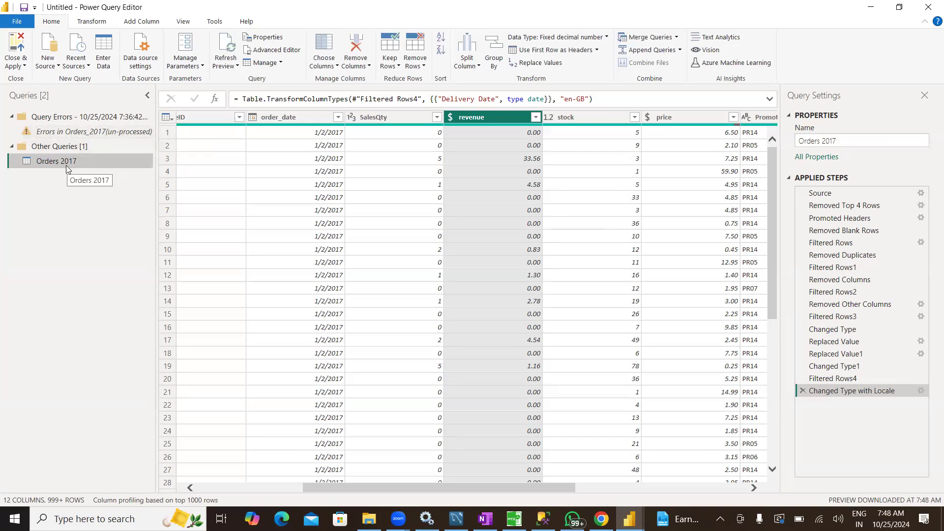
# Delete the Query Errors group together with its error query, and display the Orders 2017 query
pyautogui.click(102, 117)
pyautogui.click(101, 132)
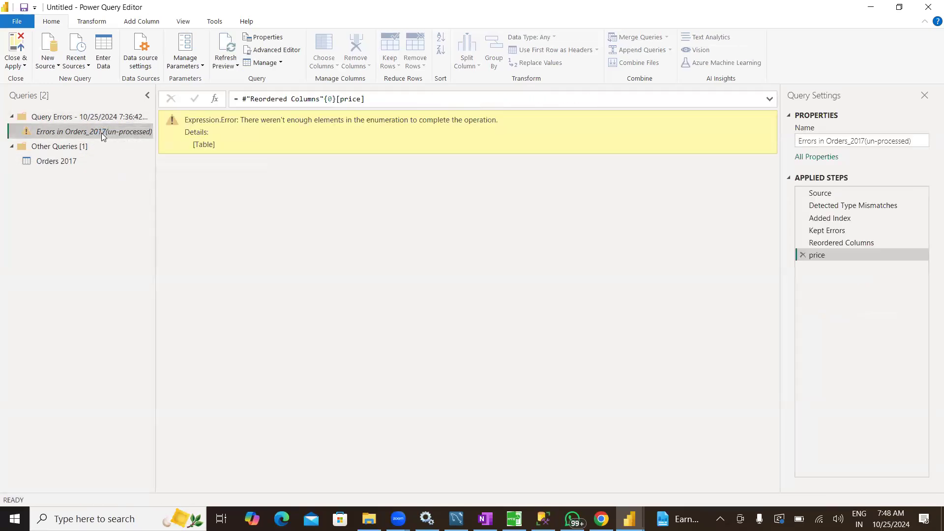
pyautogui.rightClick(80, 118)
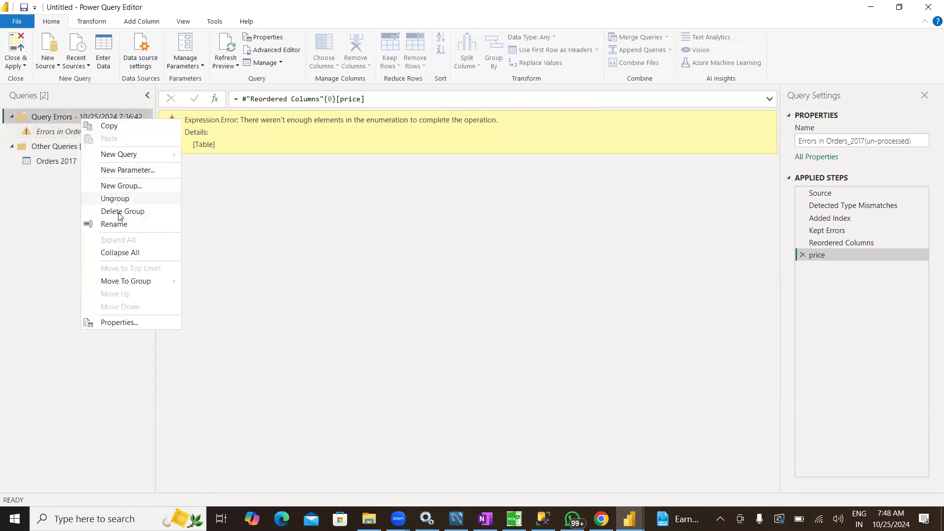
pyautogui.click(118, 213)
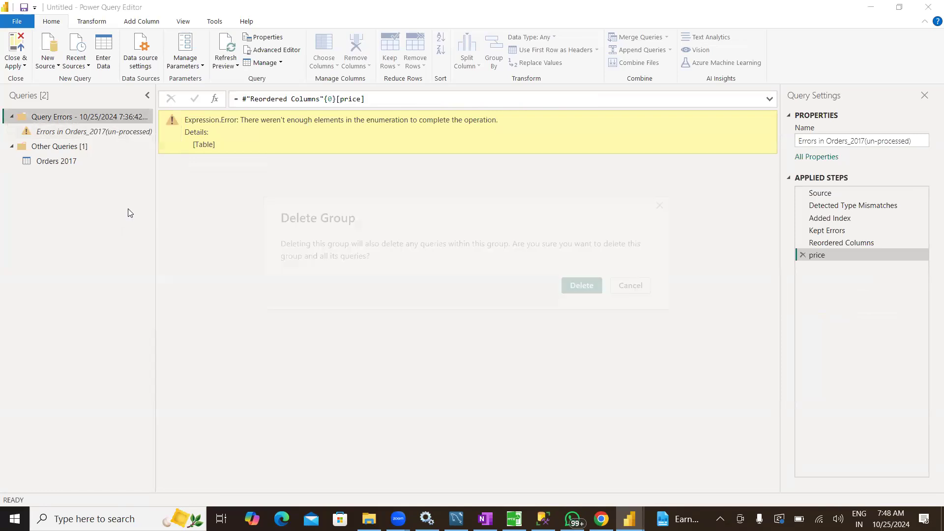
pyautogui.click(576, 288)
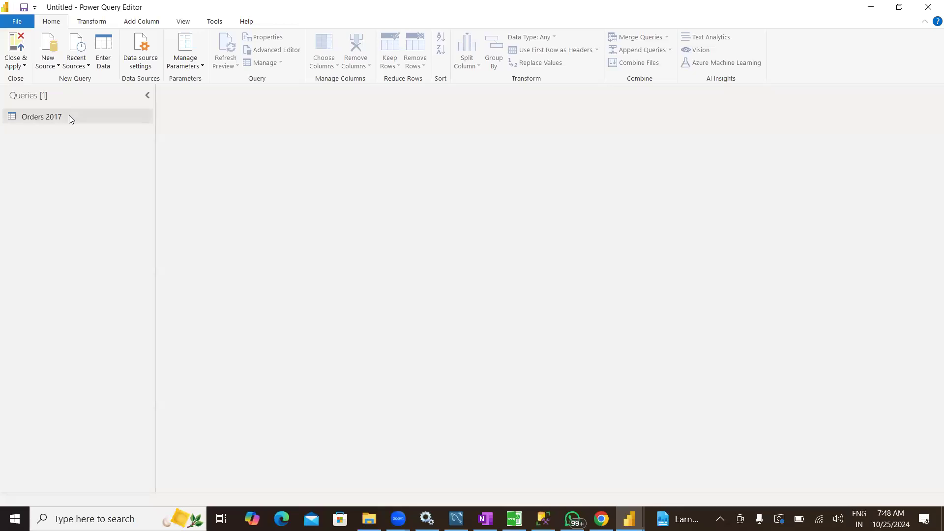
pyautogui.click(64, 116)
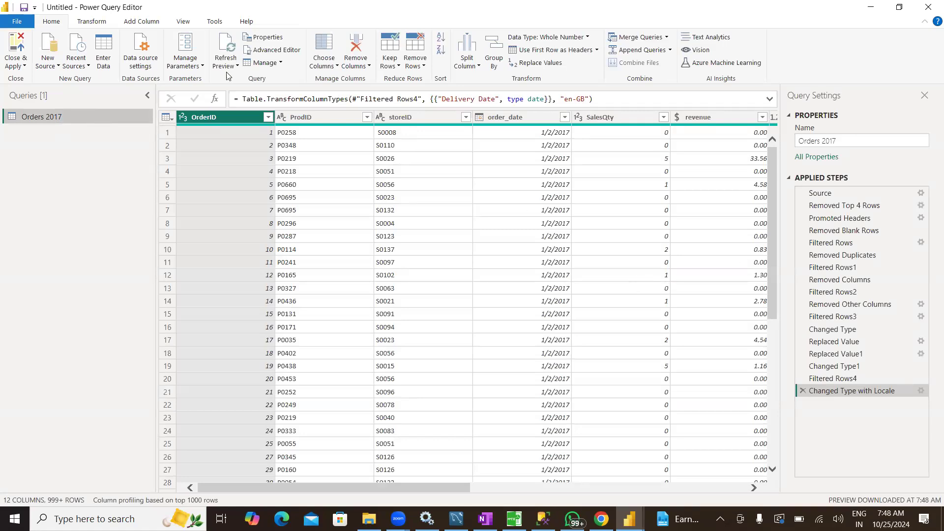
# Close and apply the query changes, and collapse the Orders 2017 table's field list
pyautogui.click(17, 51)
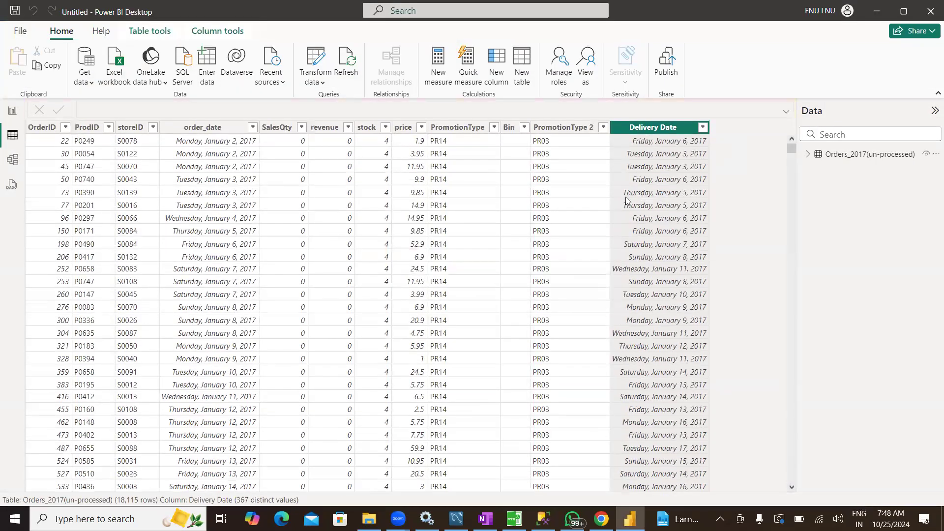
pyautogui.click(808, 154)
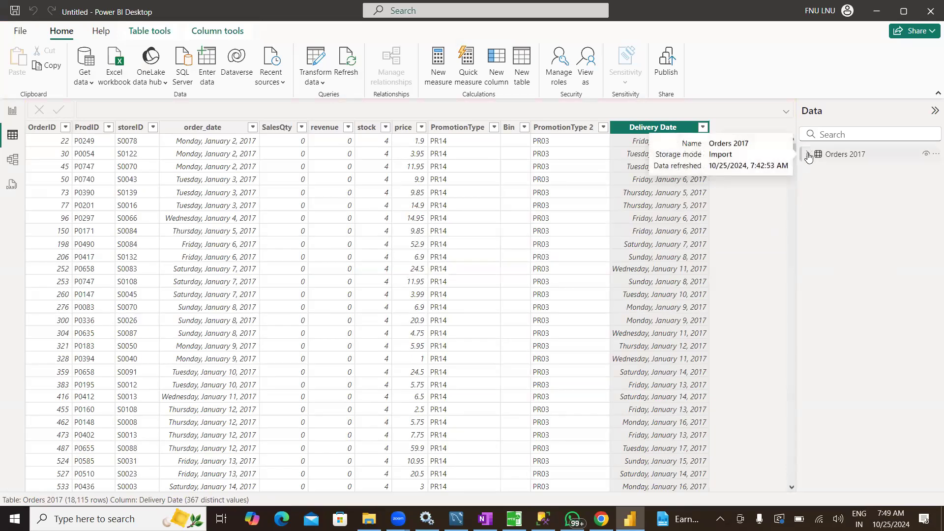
# Reopen the Orders 2017 query in the Power Query Editor through Transform data and look through its rows
pyautogui.click(314, 58)
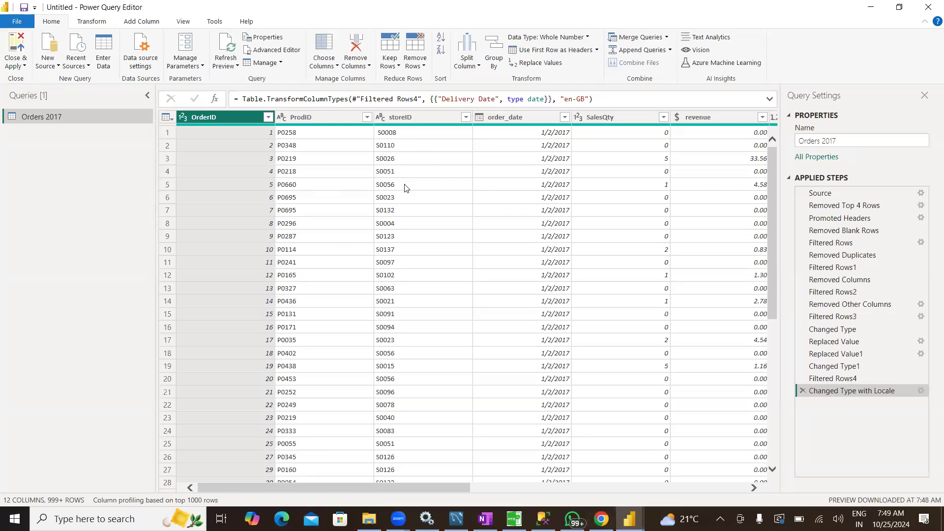
pyautogui.scroll(-20, 275, 386)
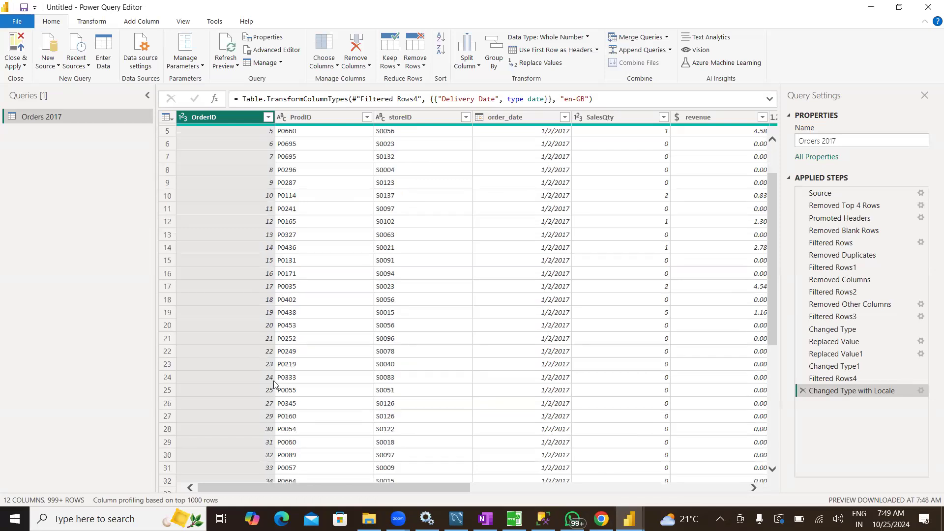
pyautogui.scroll(20, 274, 386)
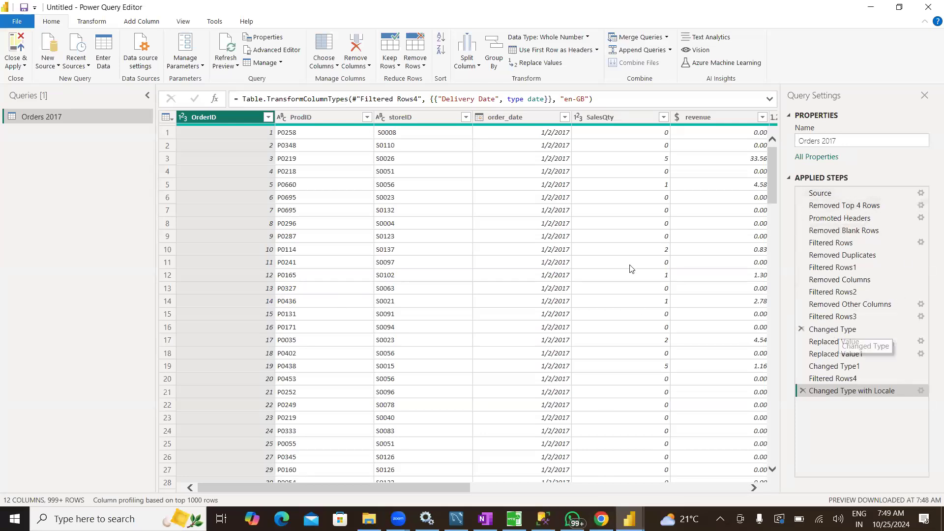
# Refresh the Orders 2017 preview and review the data at successive applied steps from Source through Changed Type with Locale
pyautogui.click(231, 47)
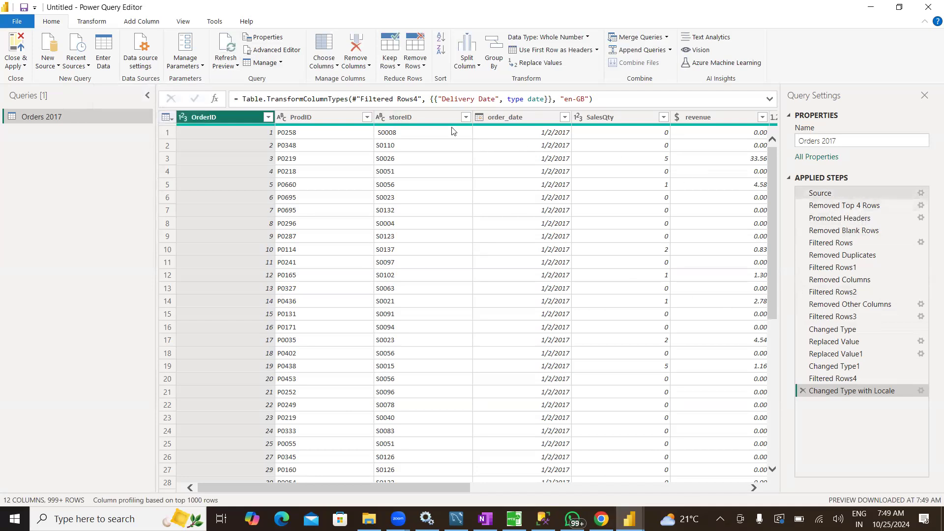
pyautogui.click(834, 193)
pyautogui.click(834, 205)
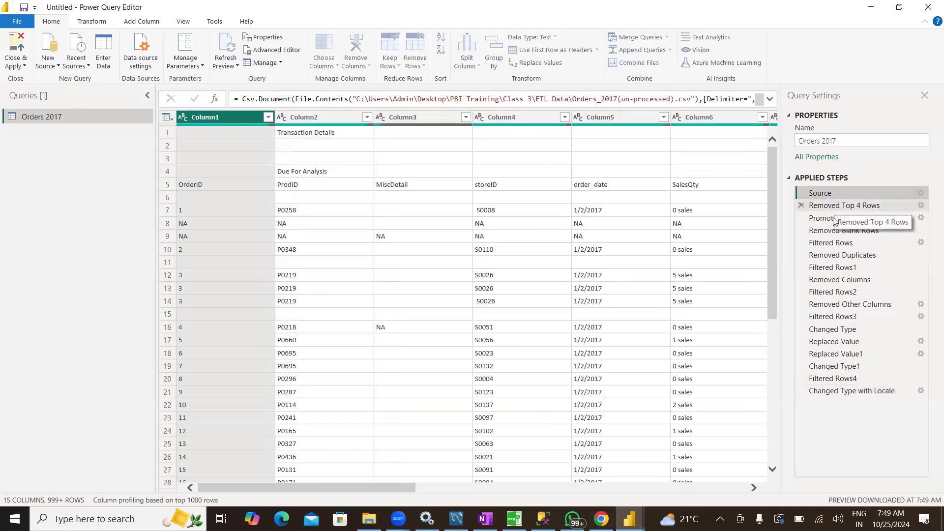
pyautogui.click(836, 218)
pyautogui.click(835, 246)
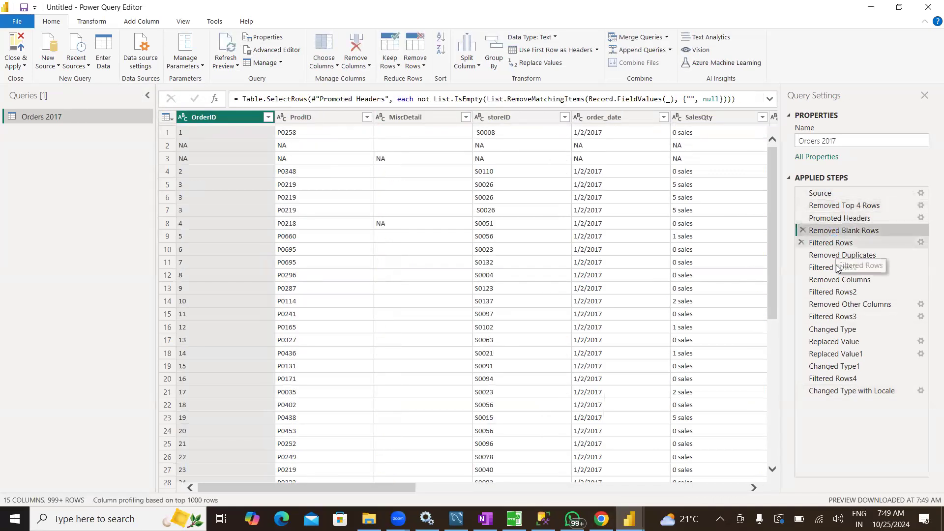
pyautogui.click(839, 267)
pyautogui.click(843, 304)
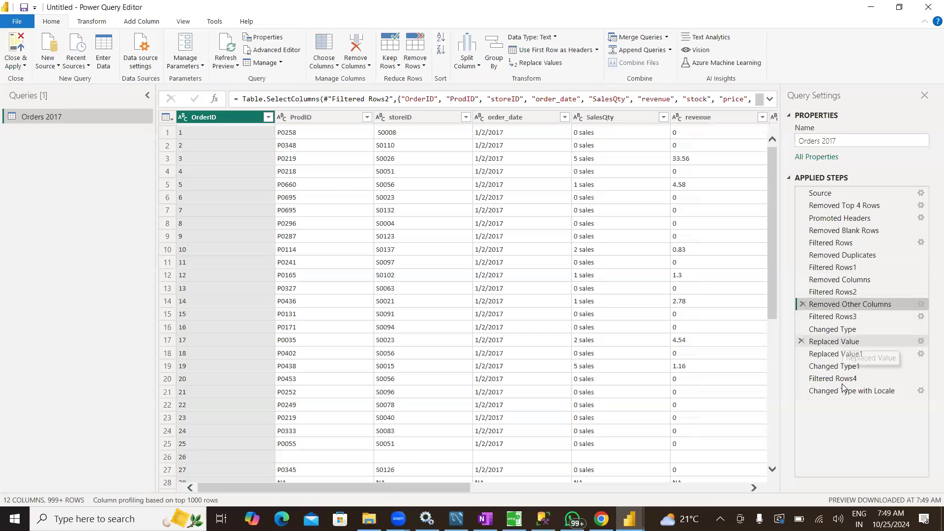
pyautogui.click(842, 342)
pyautogui.click(843, 390)
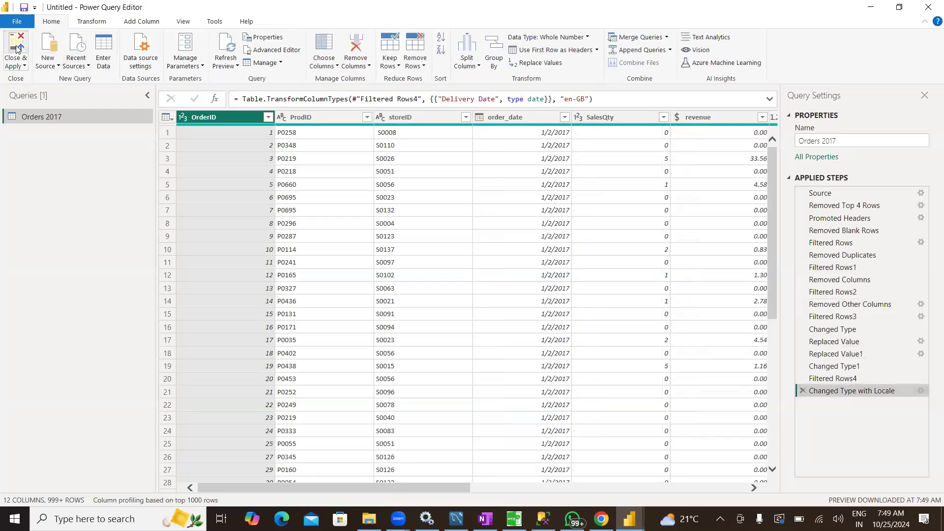
# Close and apply the Orders 2017 query, then reopen it in the Power Query Editor and close and apply it again
pyautogui.click(16, 49)
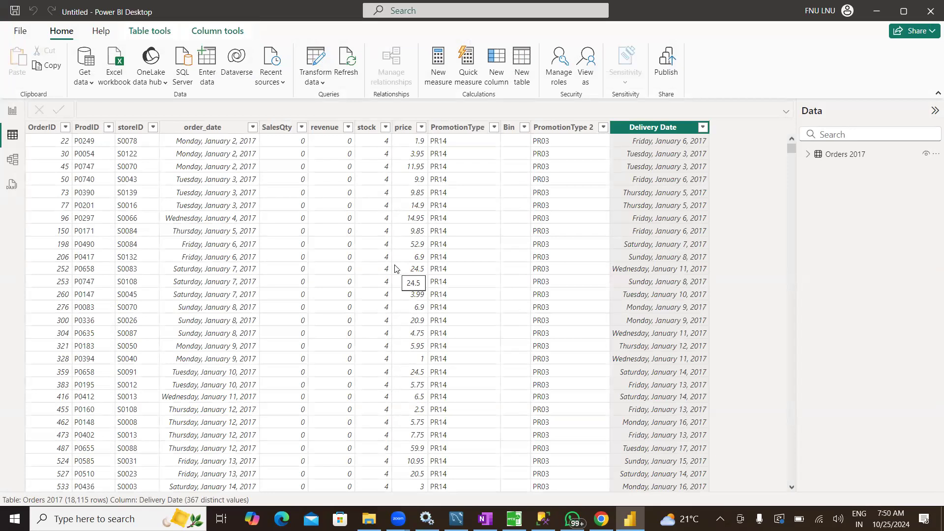
pyautogui.click(318, 64)
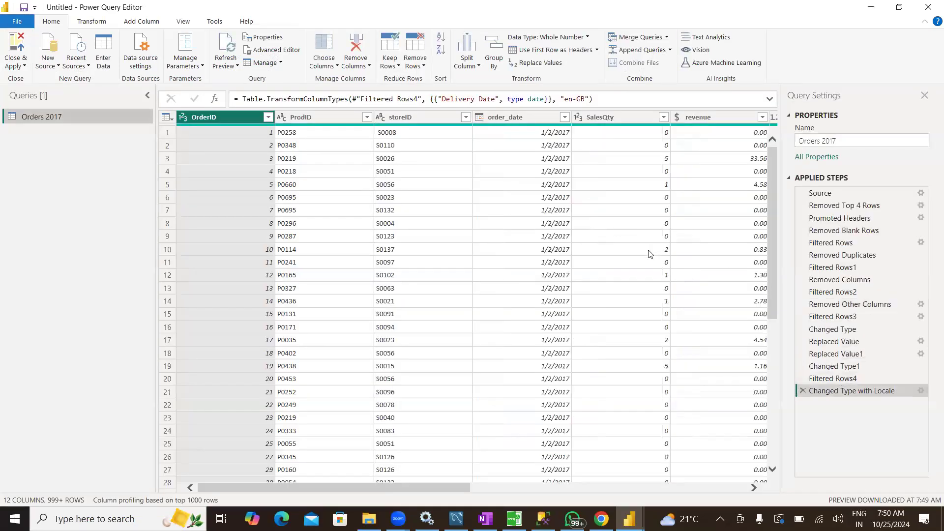
pyautogui.click(16, 47)
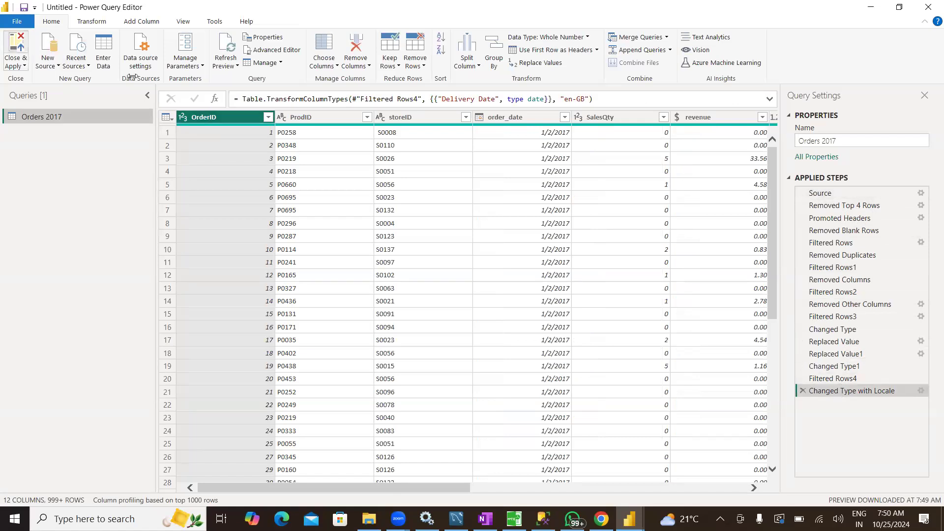